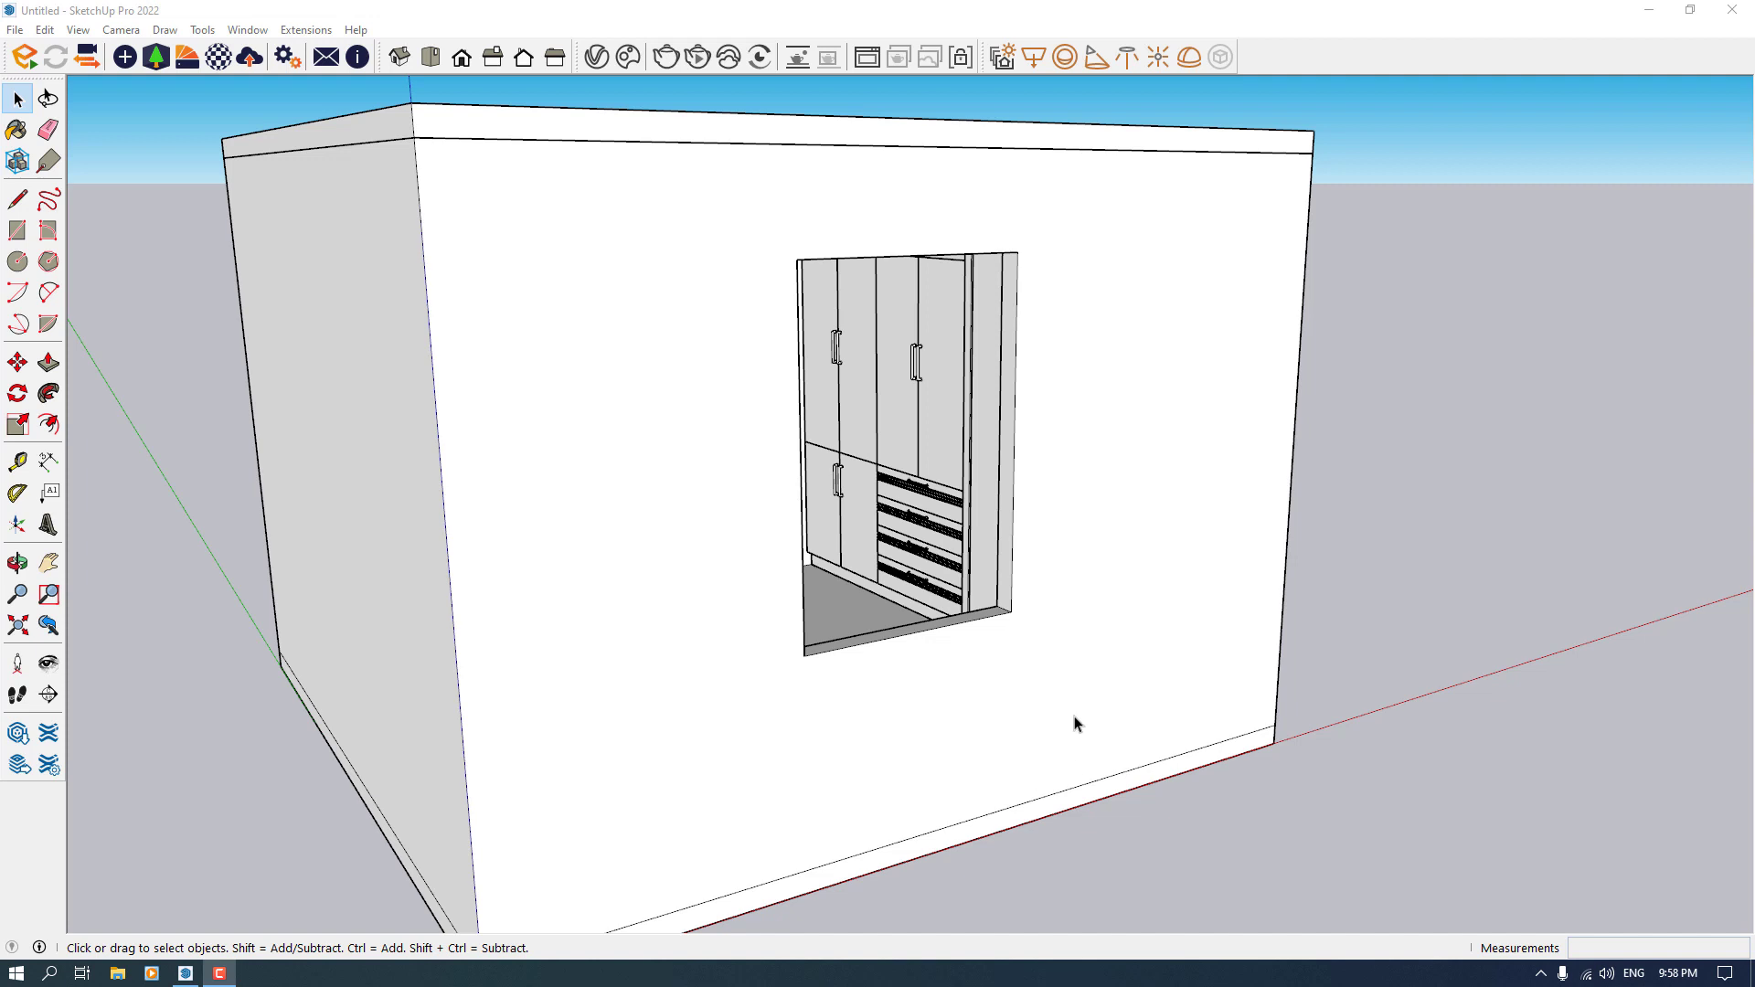
Step: Inspect the room model from outside, viewing the wardrobe and the panelled door through the window opening
{"action": "scroll", "coordinate": [873, 768], "scroll_direction": "down", "scroll_amount": 3}
{"action": "middle_click_drag", "start_coordinate": [889, 753], "coordinate": [921, 512]}
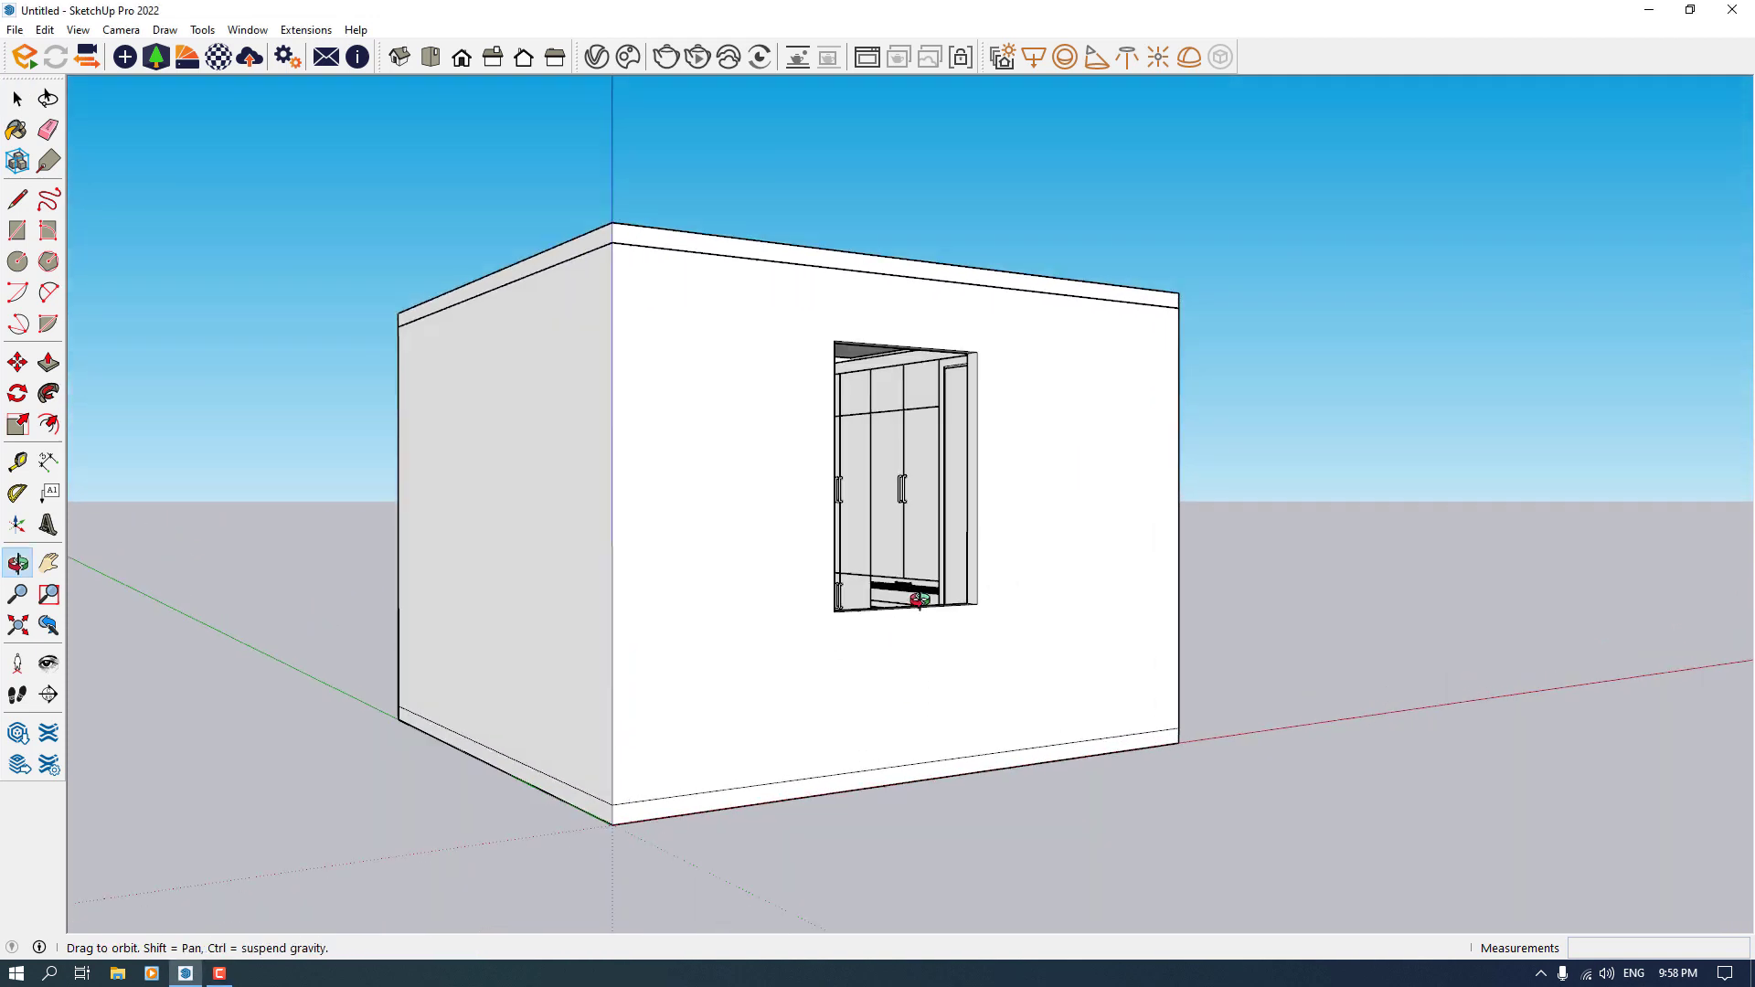
{"action": "scroll", "coordinate": [924, 446], "scroll_direction": "up", "scroll_amount": 4}
{"action": "scroll", "coordinate": [894, 591], "scroll_direction": "up", "scroll_amount": 5}
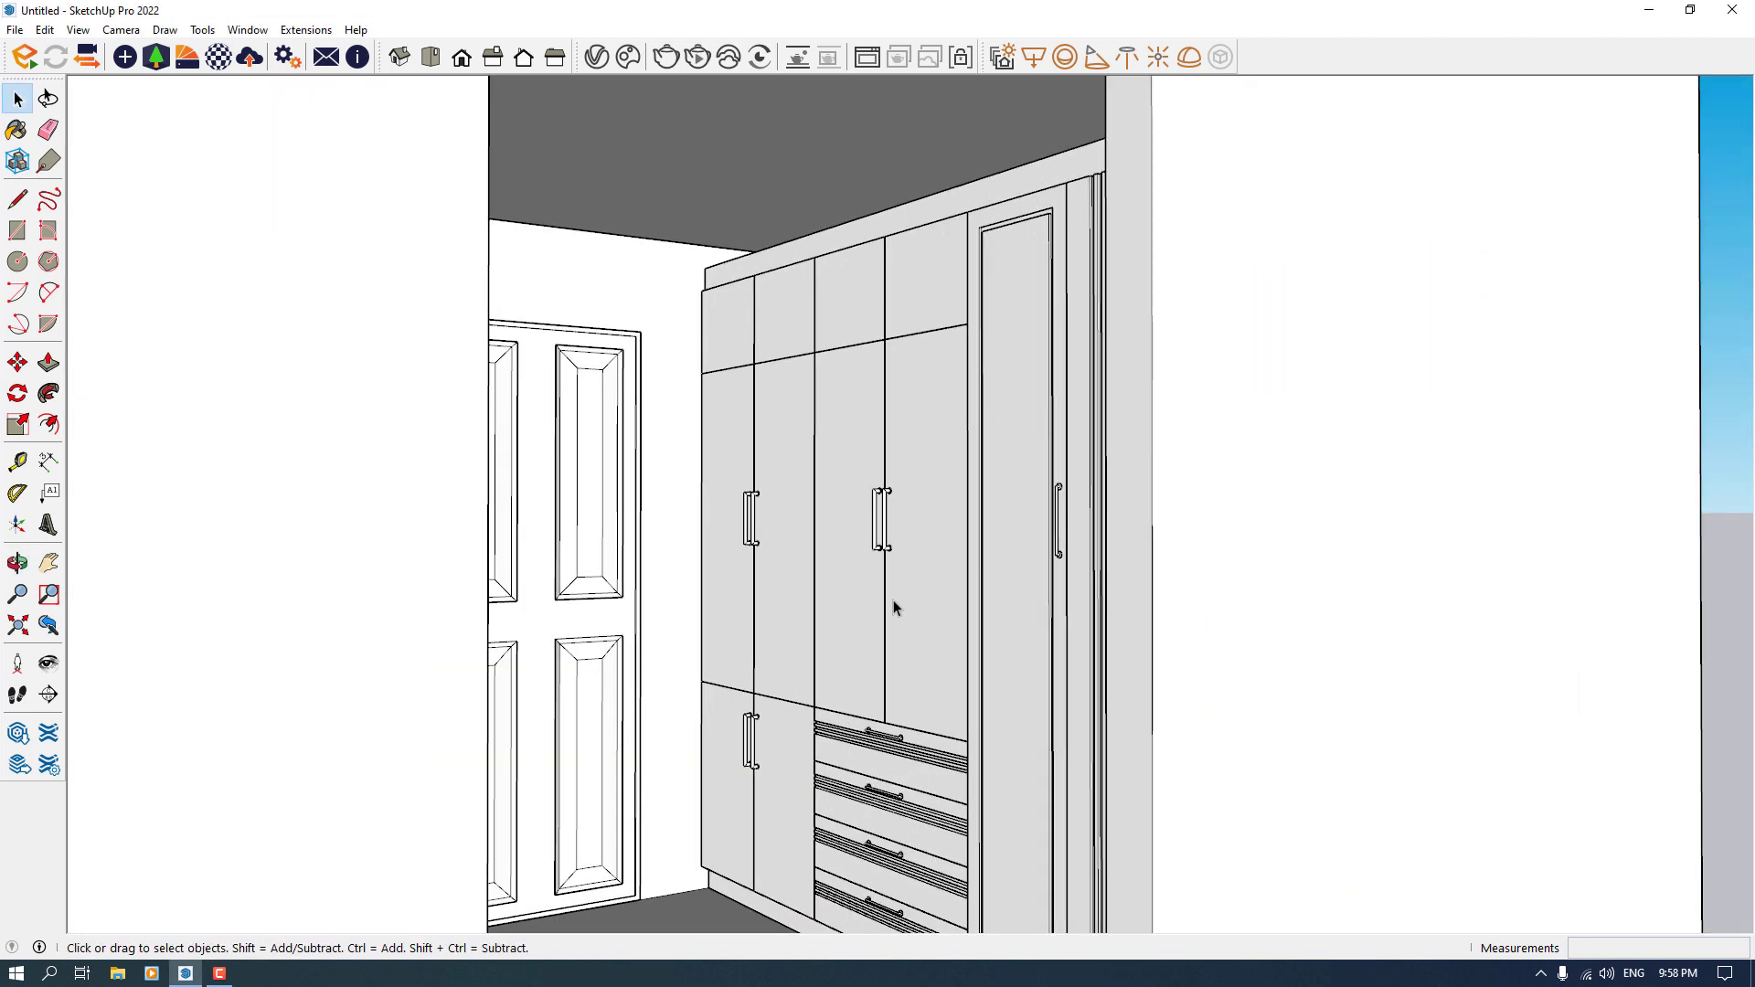
{"action": "scroll", "coordinate": [930, 536], "scroll_direction": "down", "scroll_amount": 4}
{"action": "scroll", "coordinate": [929, 529], "scroll_direction": "down", "scroll_amount": 5}
{"action": "middle_click_drag", "start_coordinate": [930, 529], "coordinate": [431, 717]}
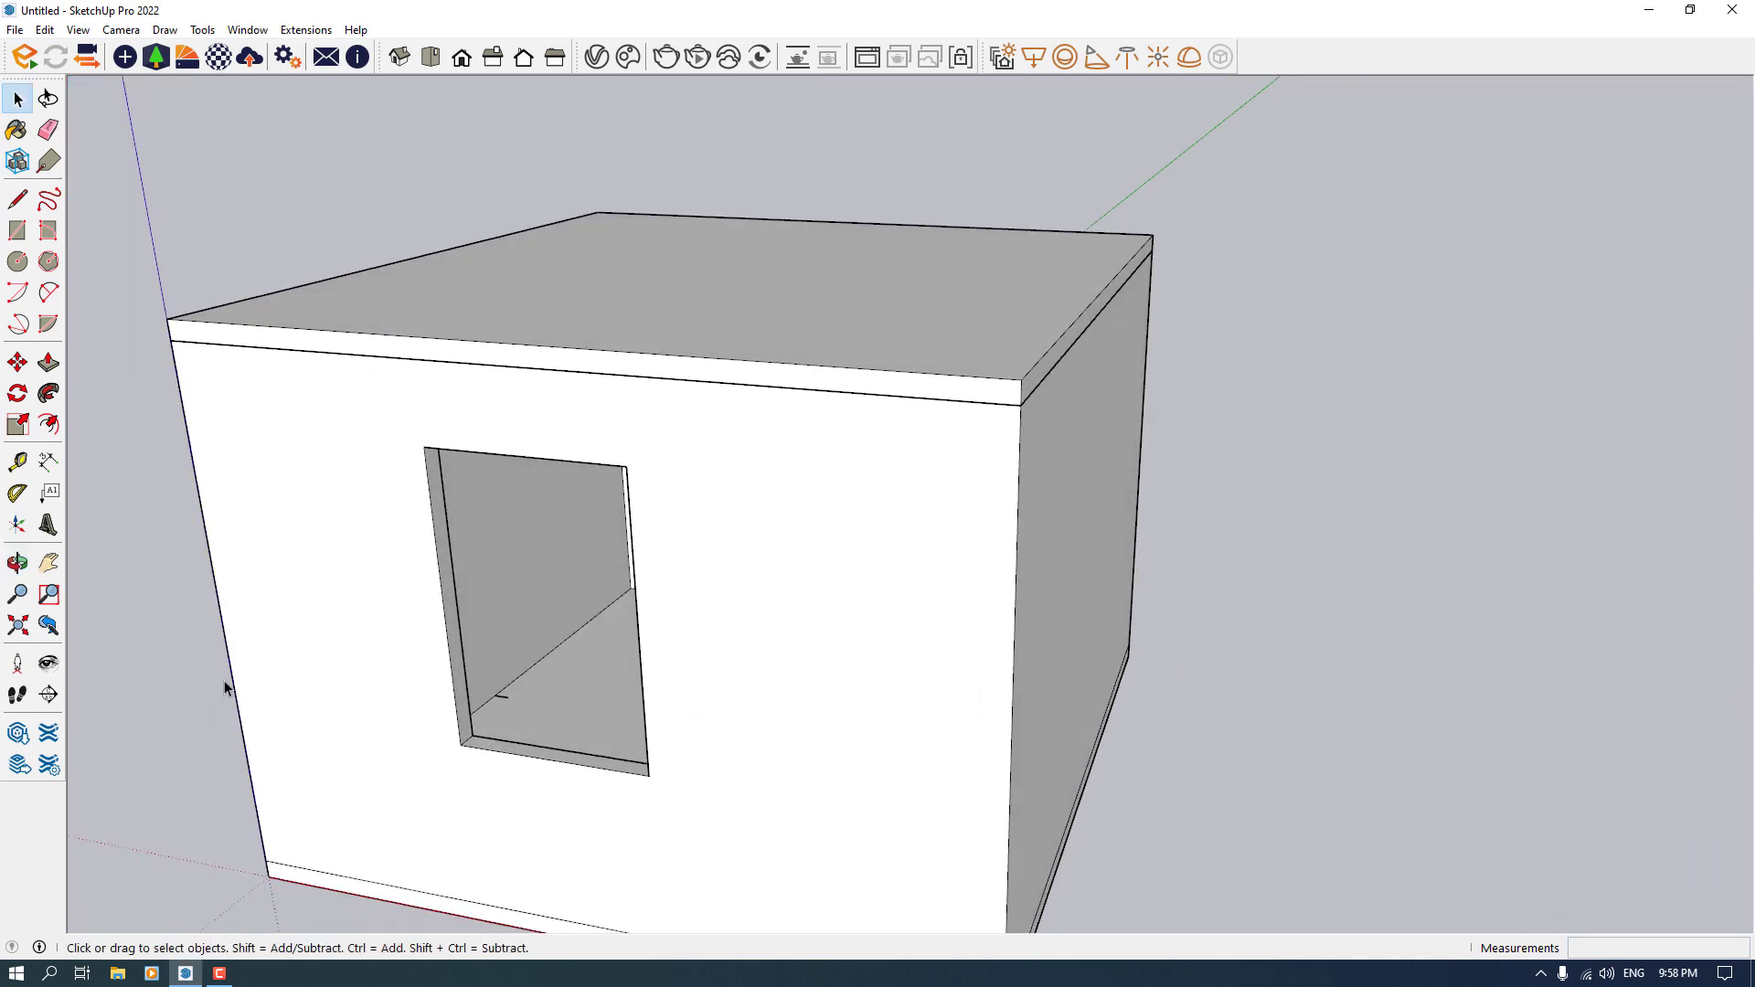
{"action": "scroll", "coordinate": [548, 667], "scroll_direction": "up", "scroll_amount": 5}
{"action": "middle_click_drag", "start_coordinate": [1069, 560], "coordinate": [995, 568]}
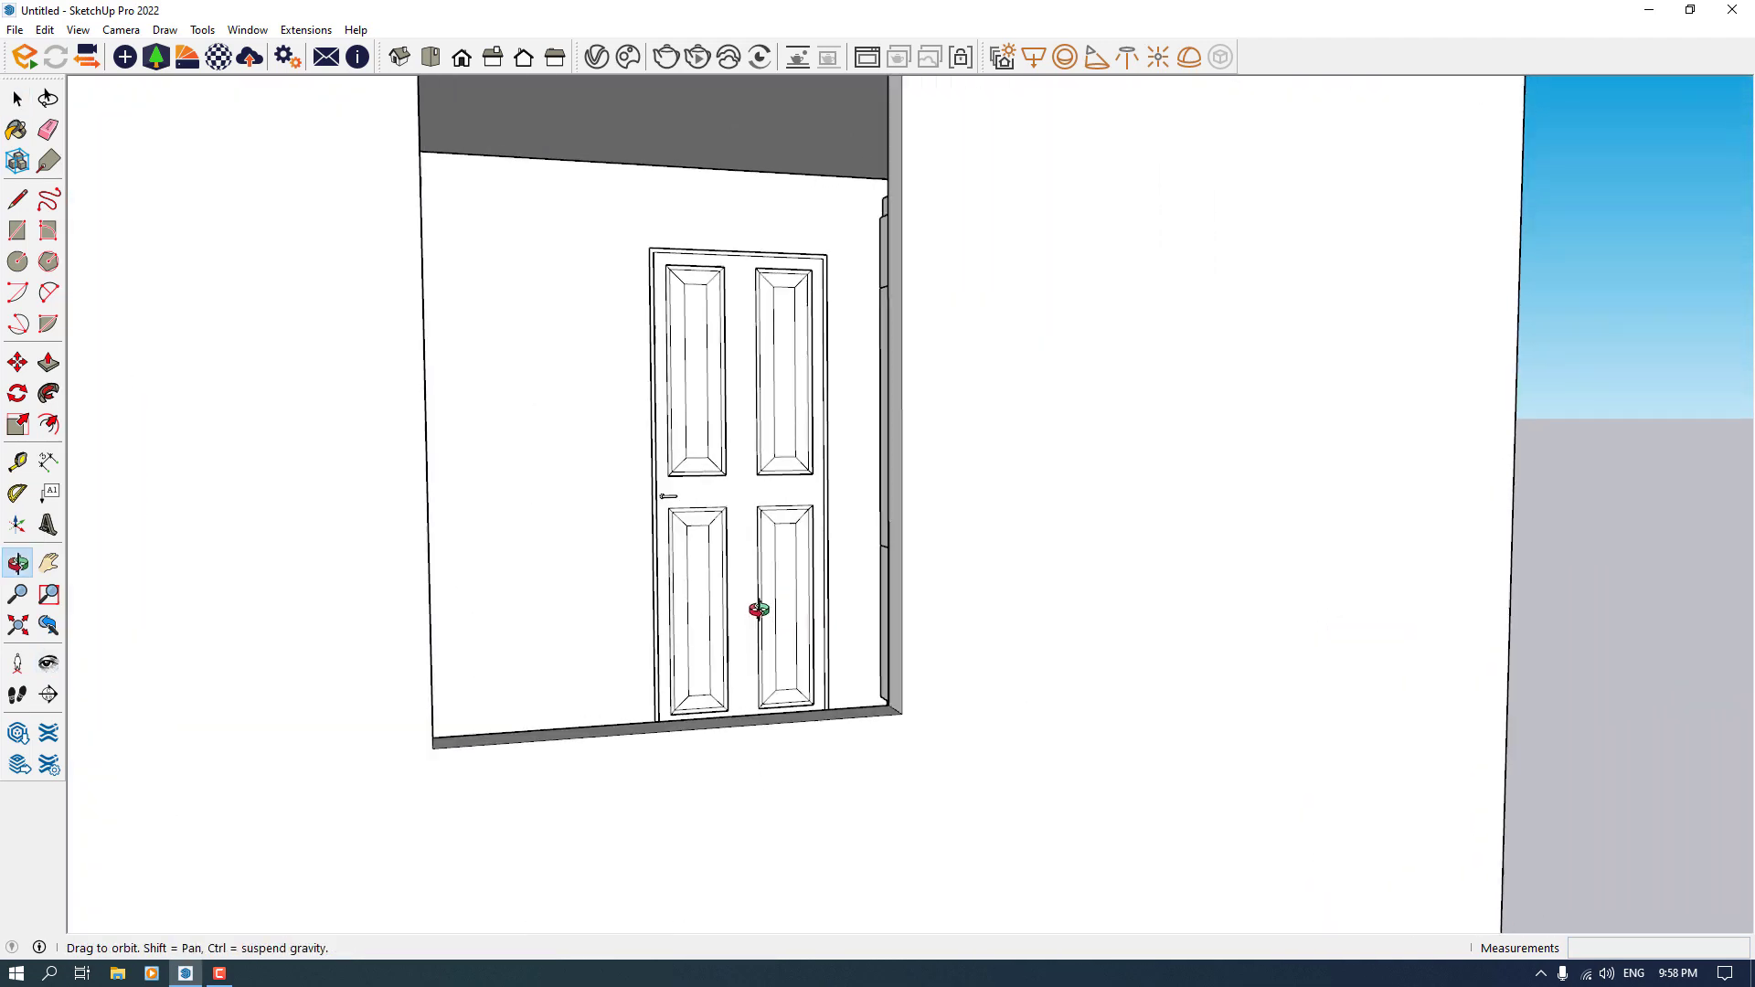
{"action": "scroll", "coordinate": [1003, 517], "scroll_direction": "up", "scroll_amount": 5}
{"action": "scroll", "coordinate": [1003, 516], "scroll_direction": "down", "scroll_amount": 3}
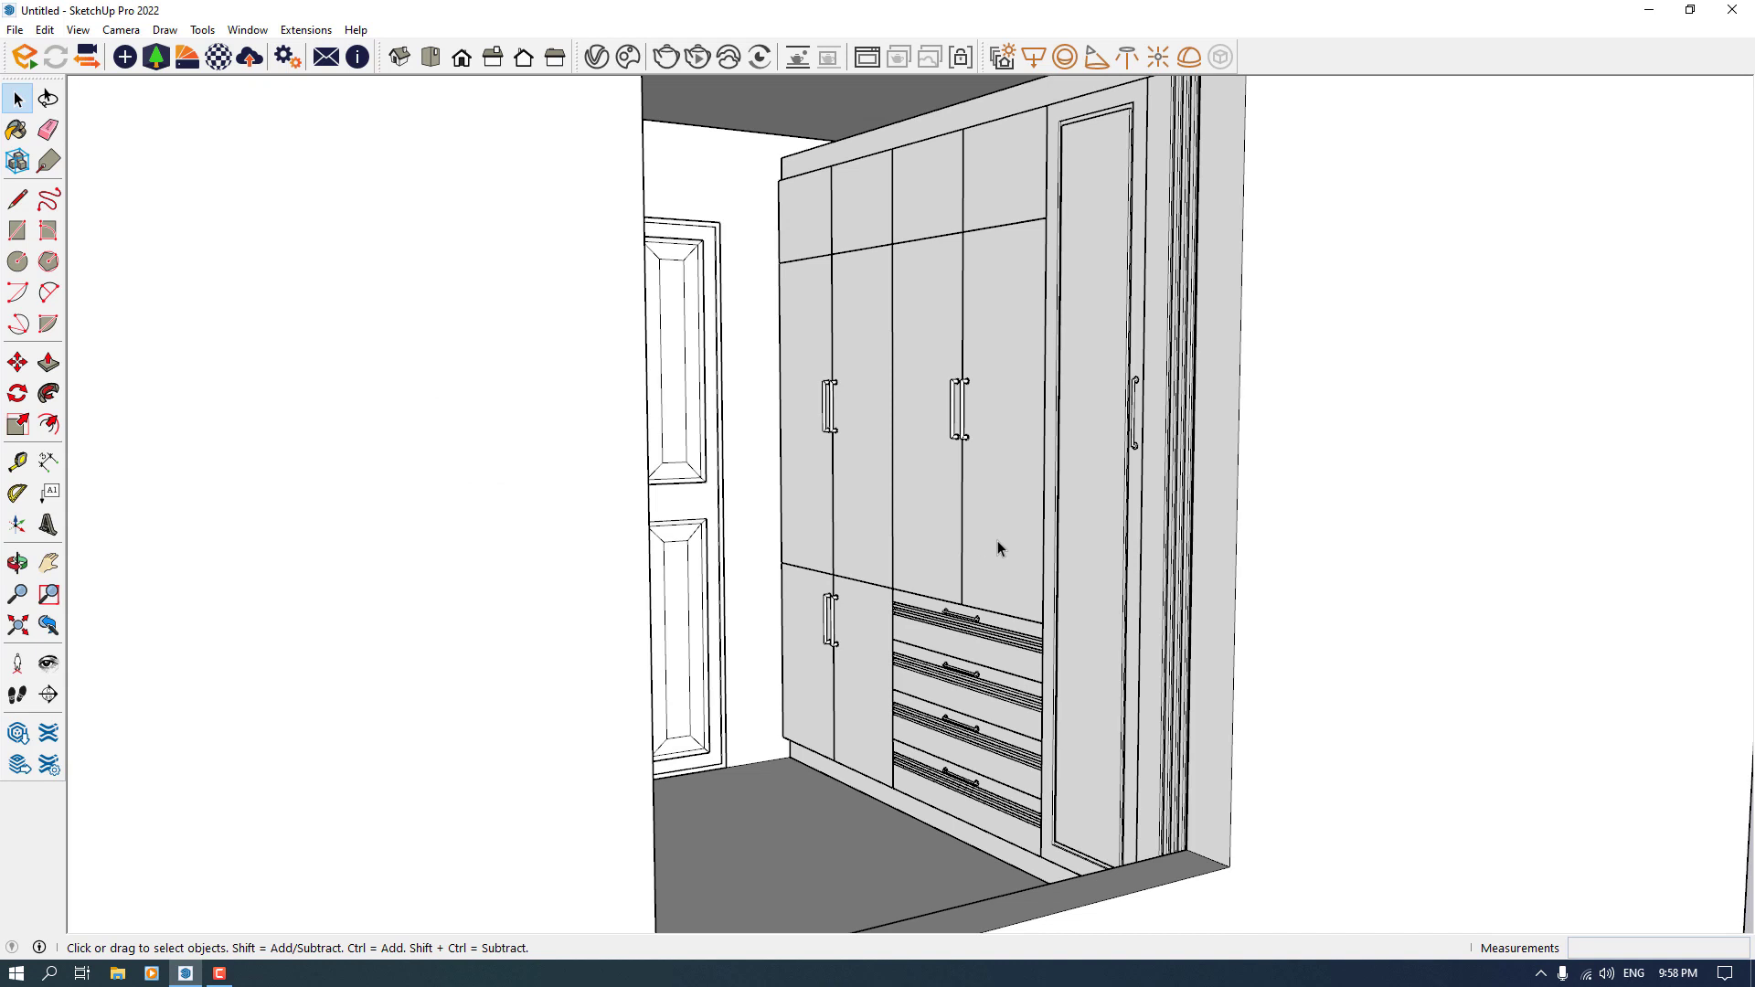
{"action": "scroll", "coordinate": [997, 540], "scroll_direction": "down", "scroll_amount": 8}
{"action": "middle_click_drag", "start_coordinate": [842, 646], "coordinate": [254, 702]}
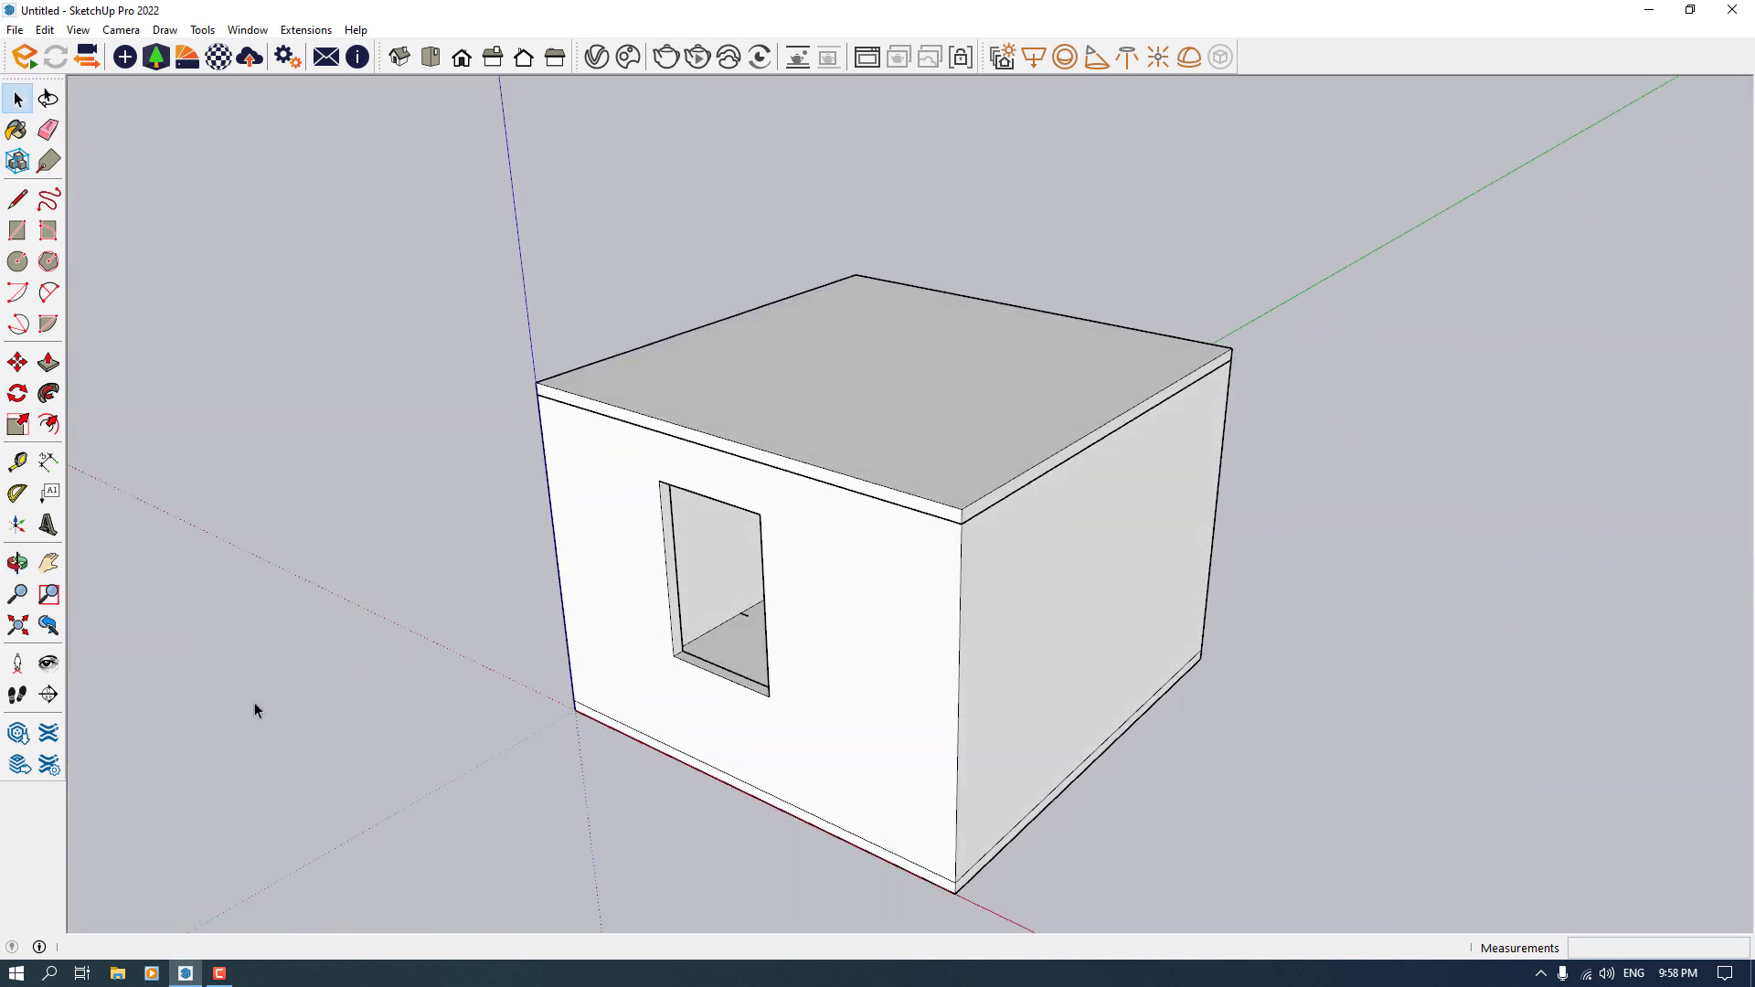
Step: Position the camera on the floor inside the room and turn it to face the wardrobe
{"action": "left_click", "coordinate": [15, 662]}
{"action": "scroll", "coordinate": [647, 654], "scroll_direction": "up", "scroll_amount": 3}
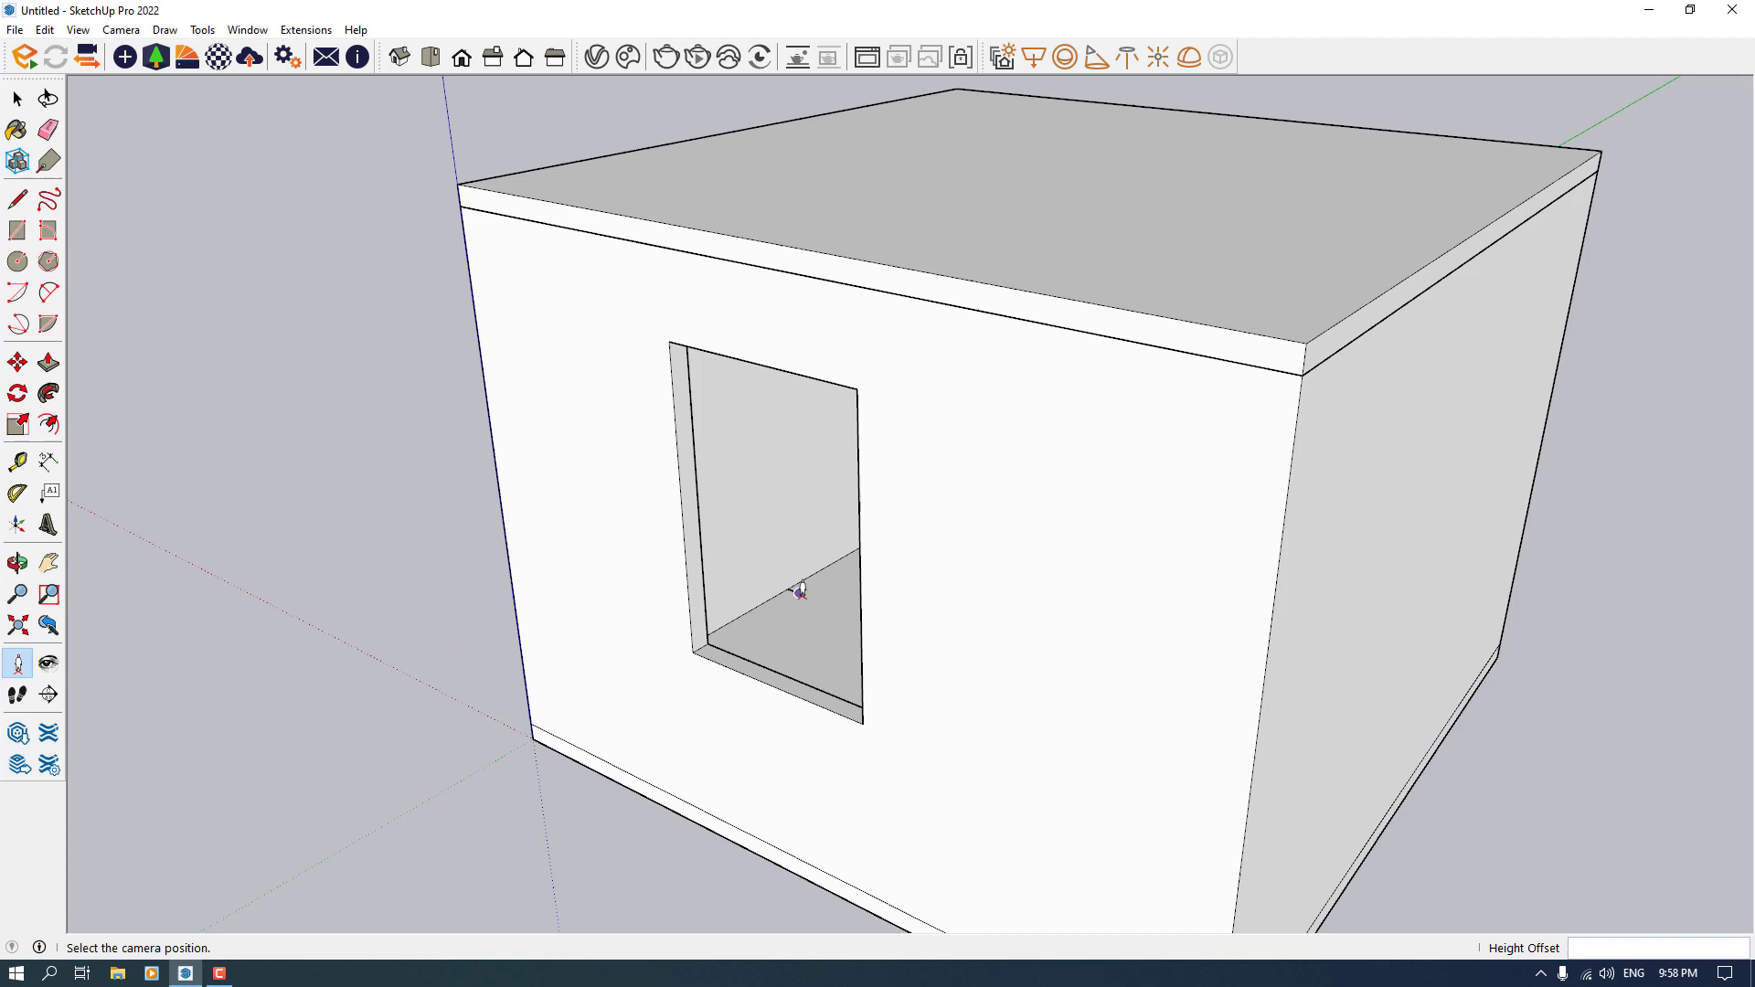
{"action": "left_click", "coordinate": [801, 589]}
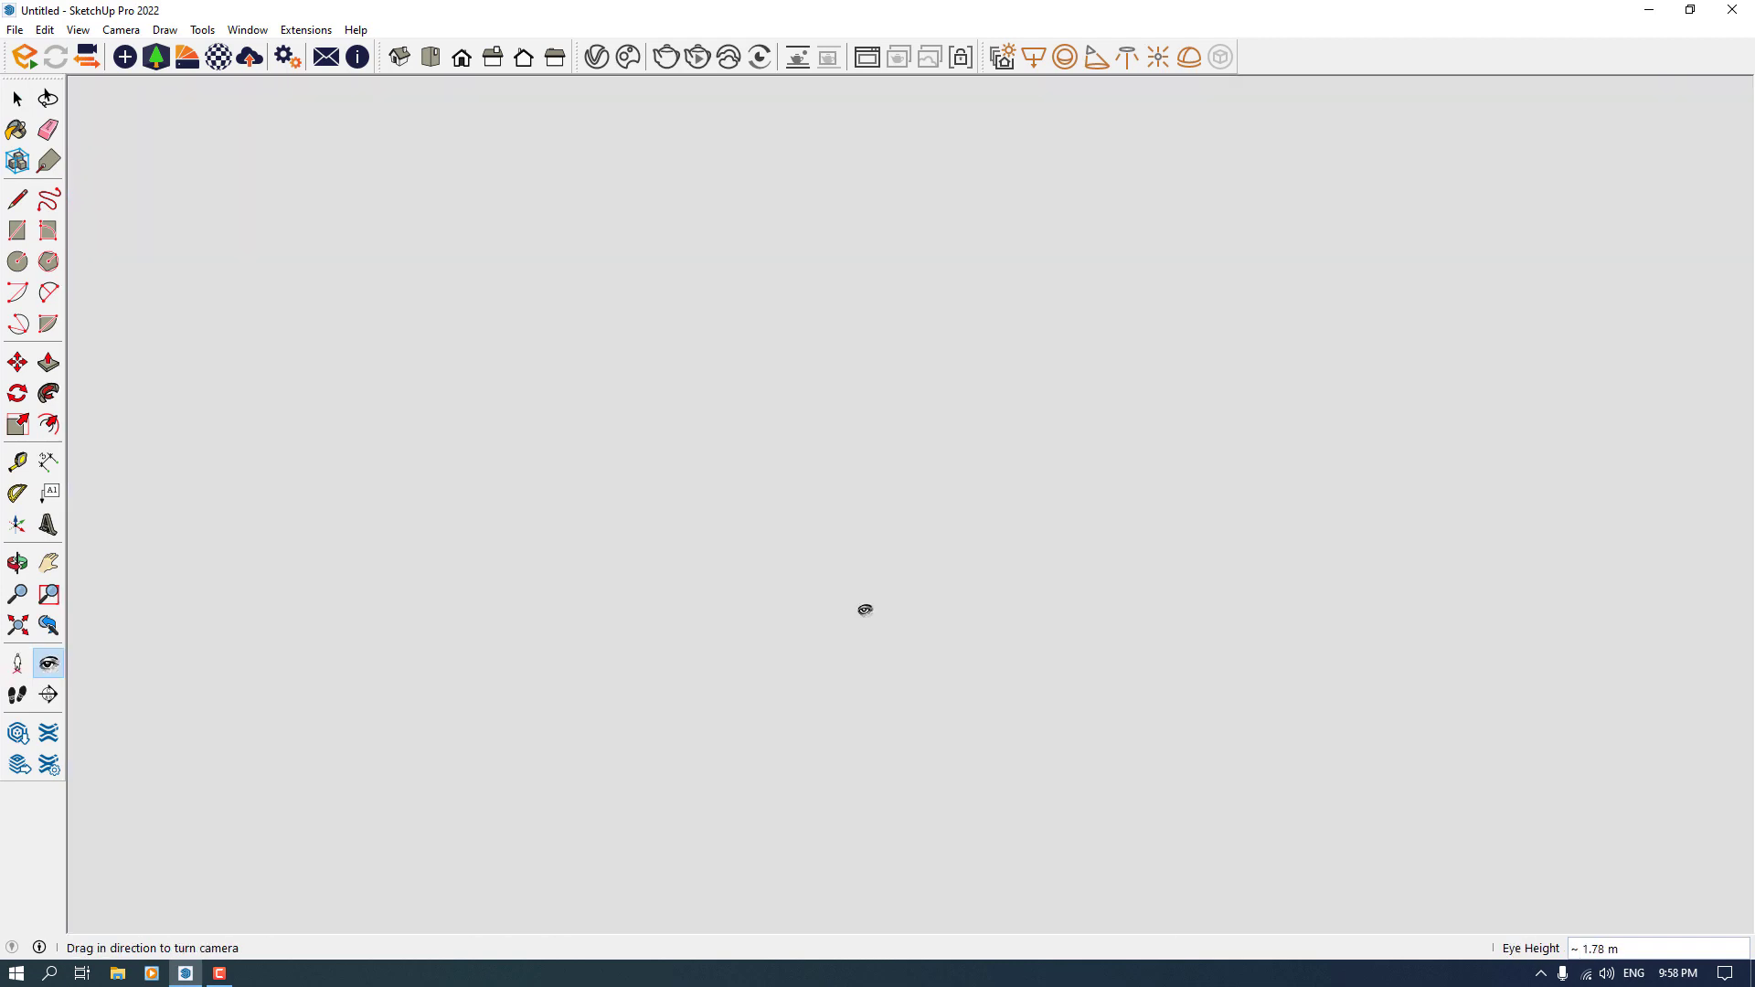
{"action": "left_click_drag", "start_coordinate": [866, 607], "coordinate": [1157, 317]}
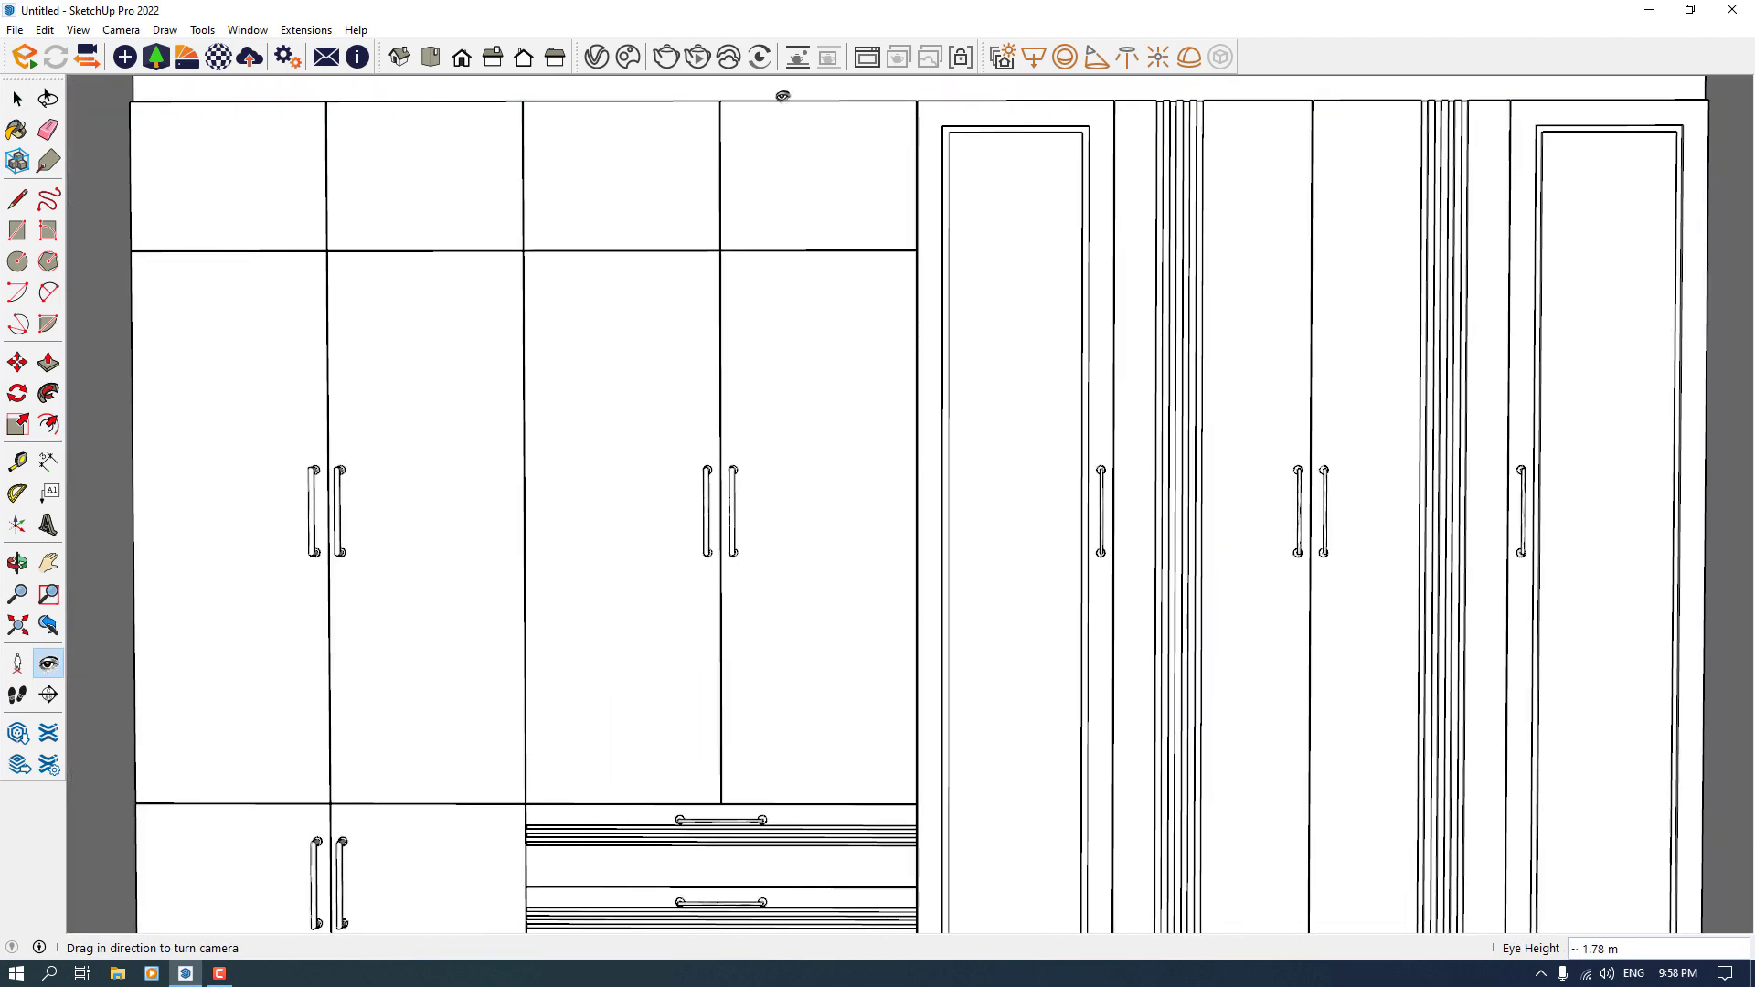
Step: Enable Safe Frame in the V-Ray render output settings and dismiss the error log
{"action": "left_click", "coordinate": [599, 59]}
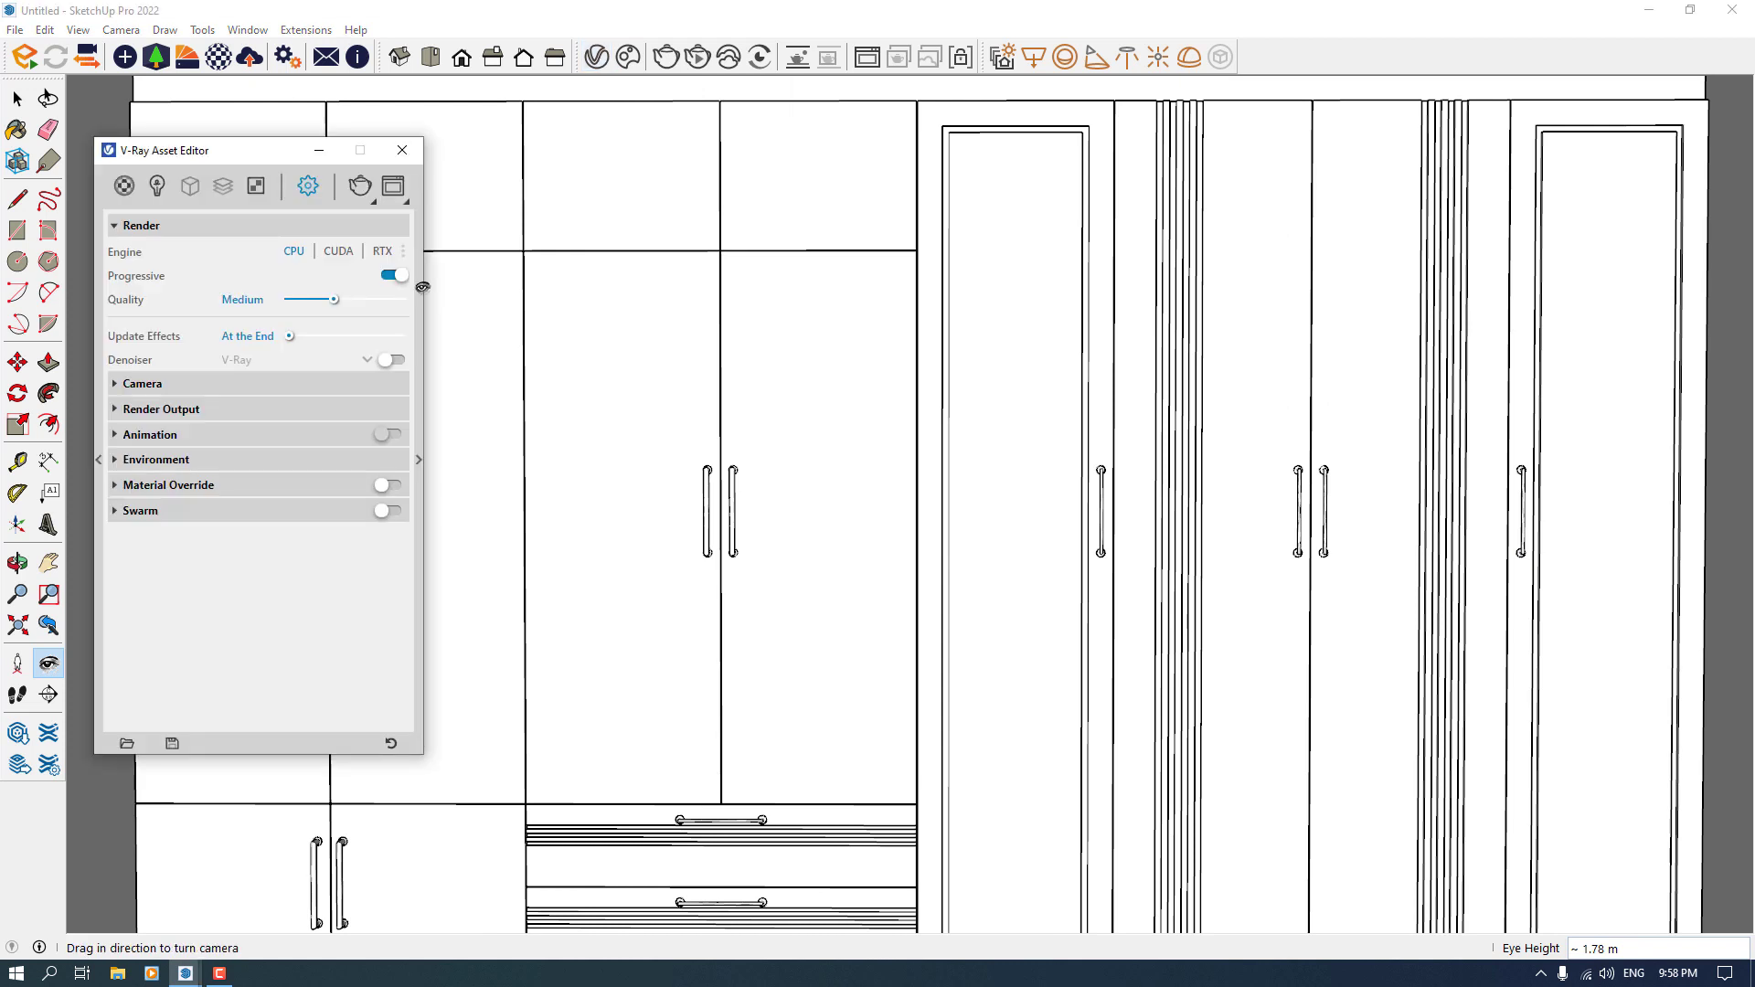
{"action": "left_click", "coordinate": [138, 412]}
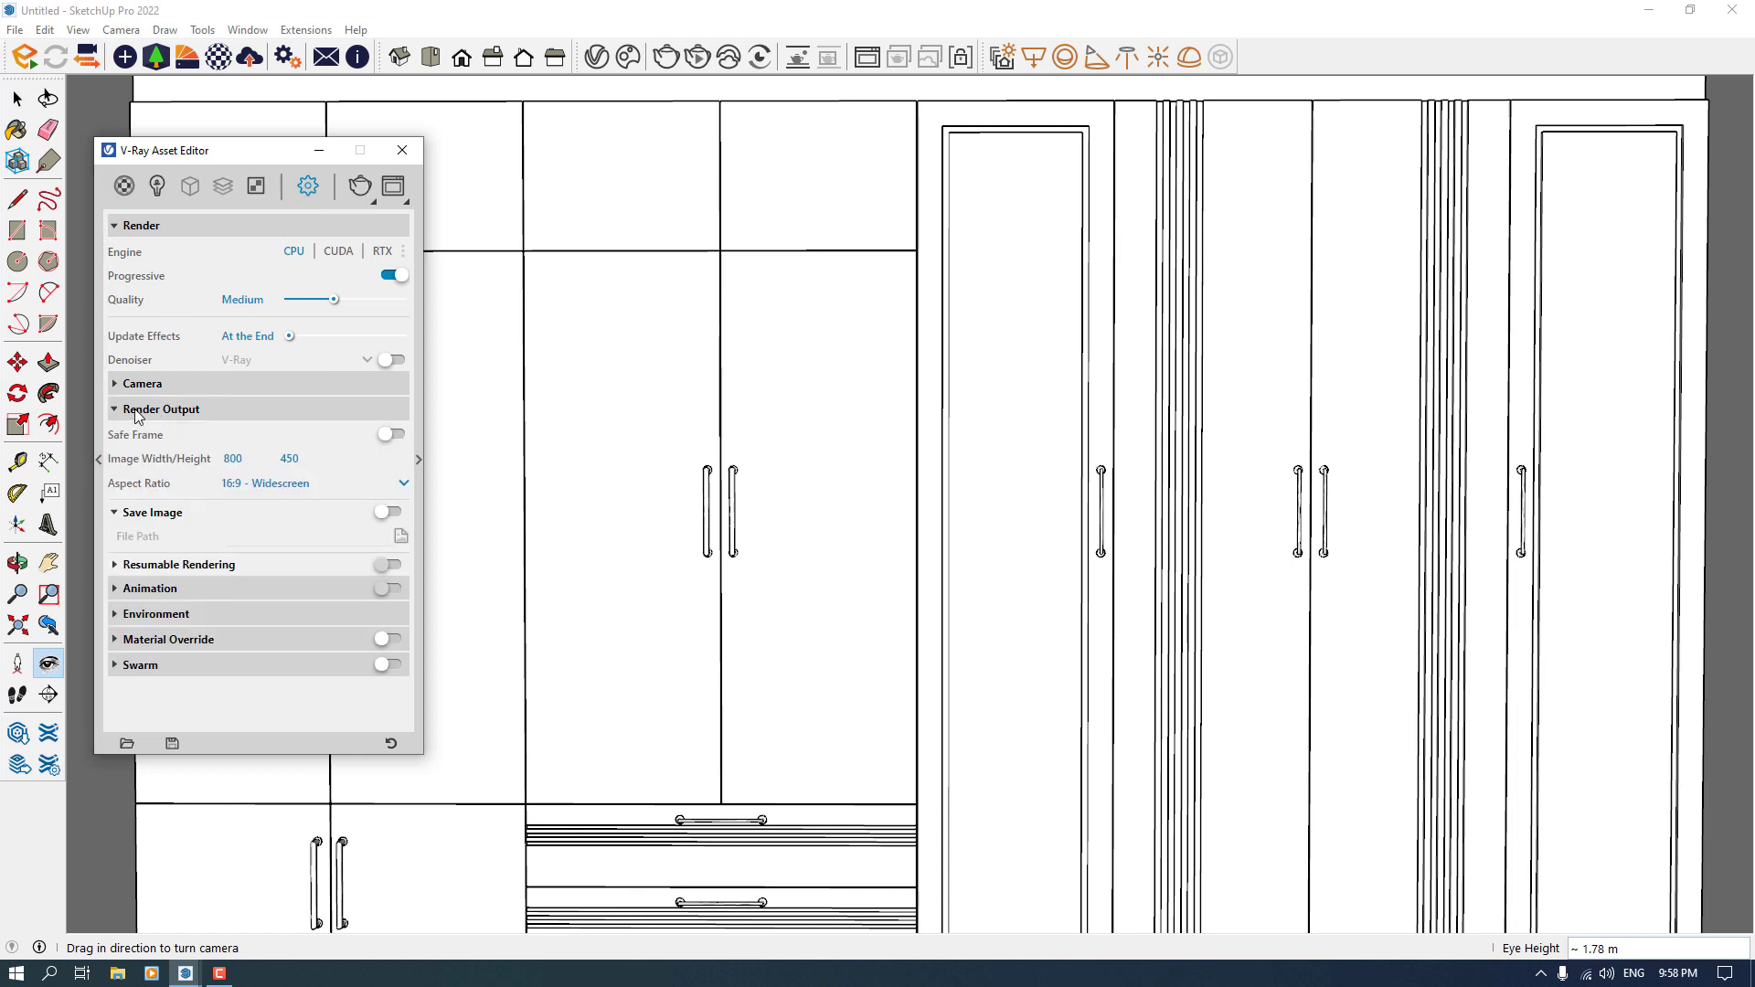
{"action": "left_click", "coordinate": [390, 436]}
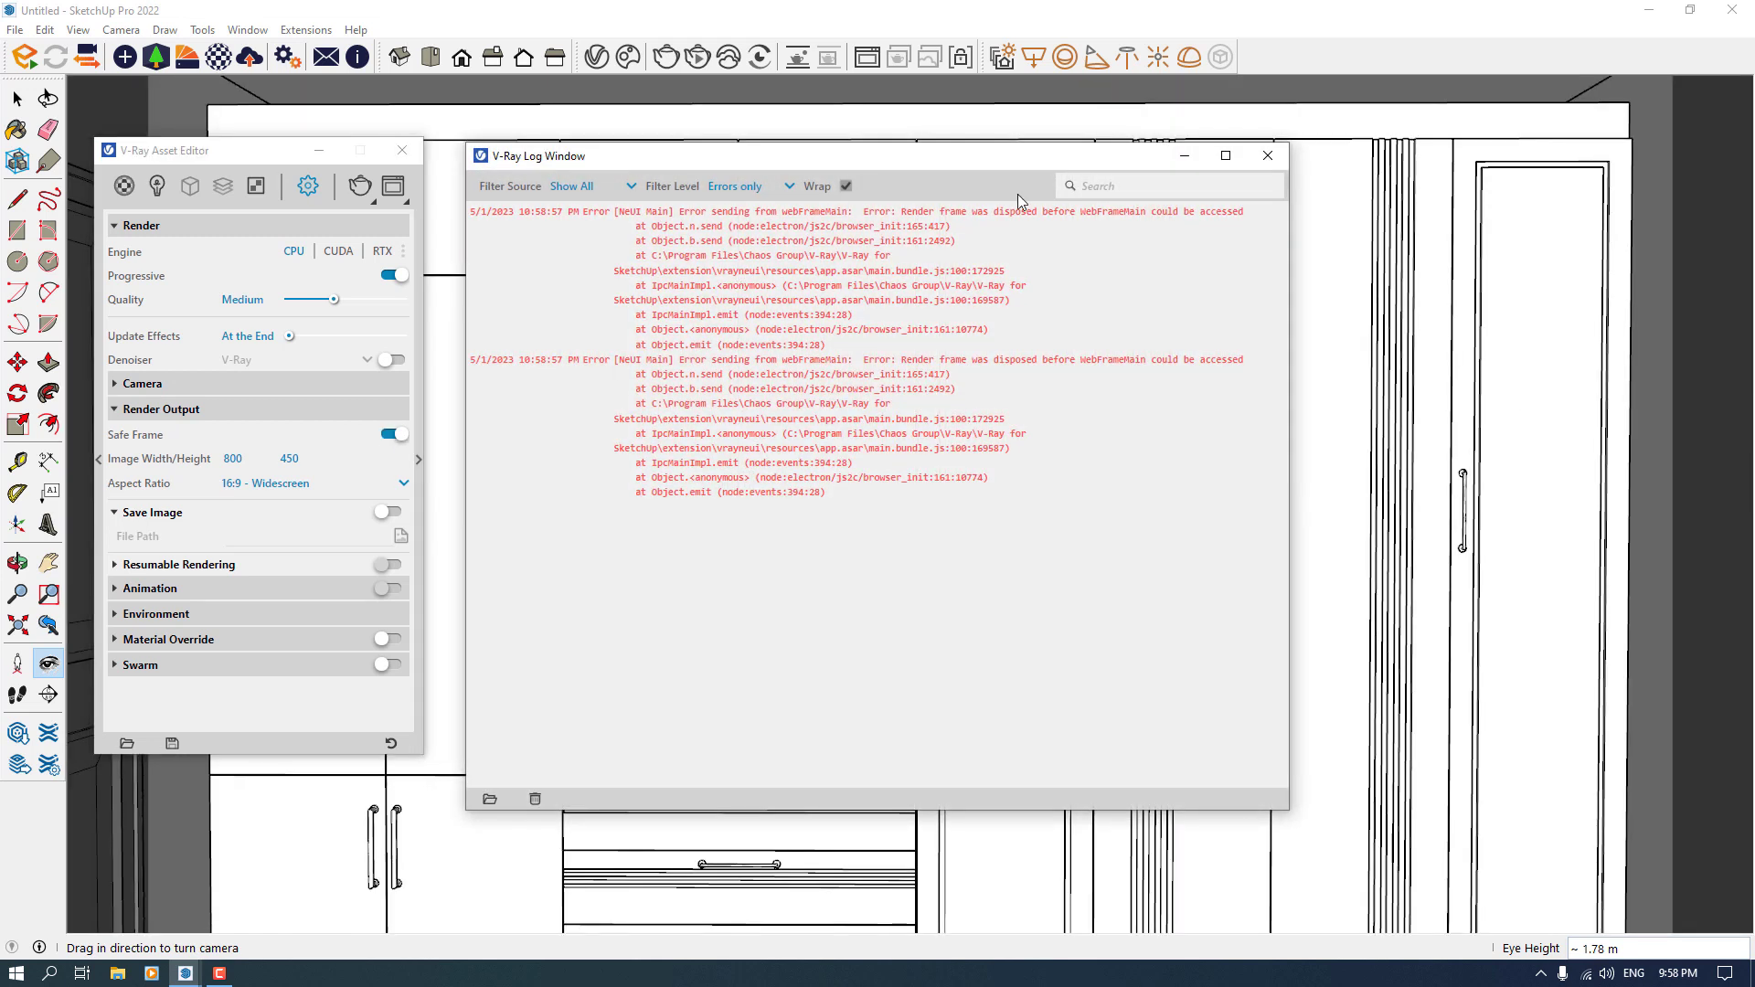
{"action": "left_click", "coordinate": [1267, 156]}
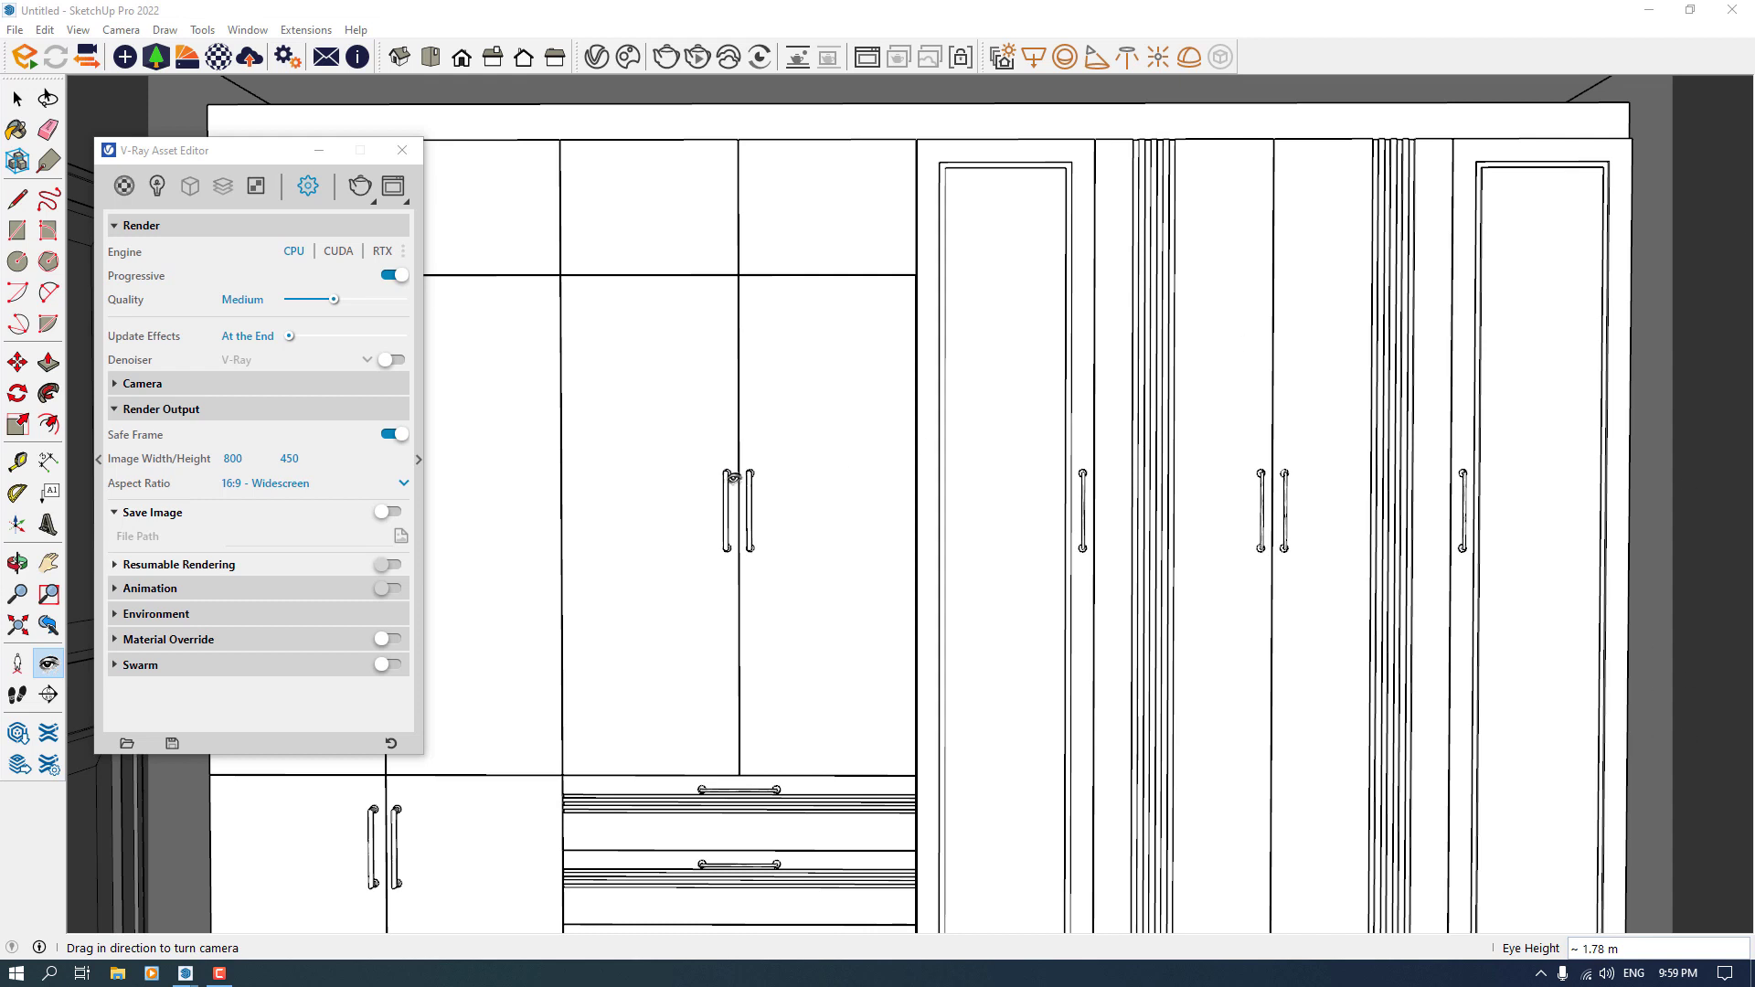
Step: Set the render output aspect ratio to 4:3 - Picture, show all levels in the error log and close the log
{"action": "left_click", "coordinate": [252, 484]}
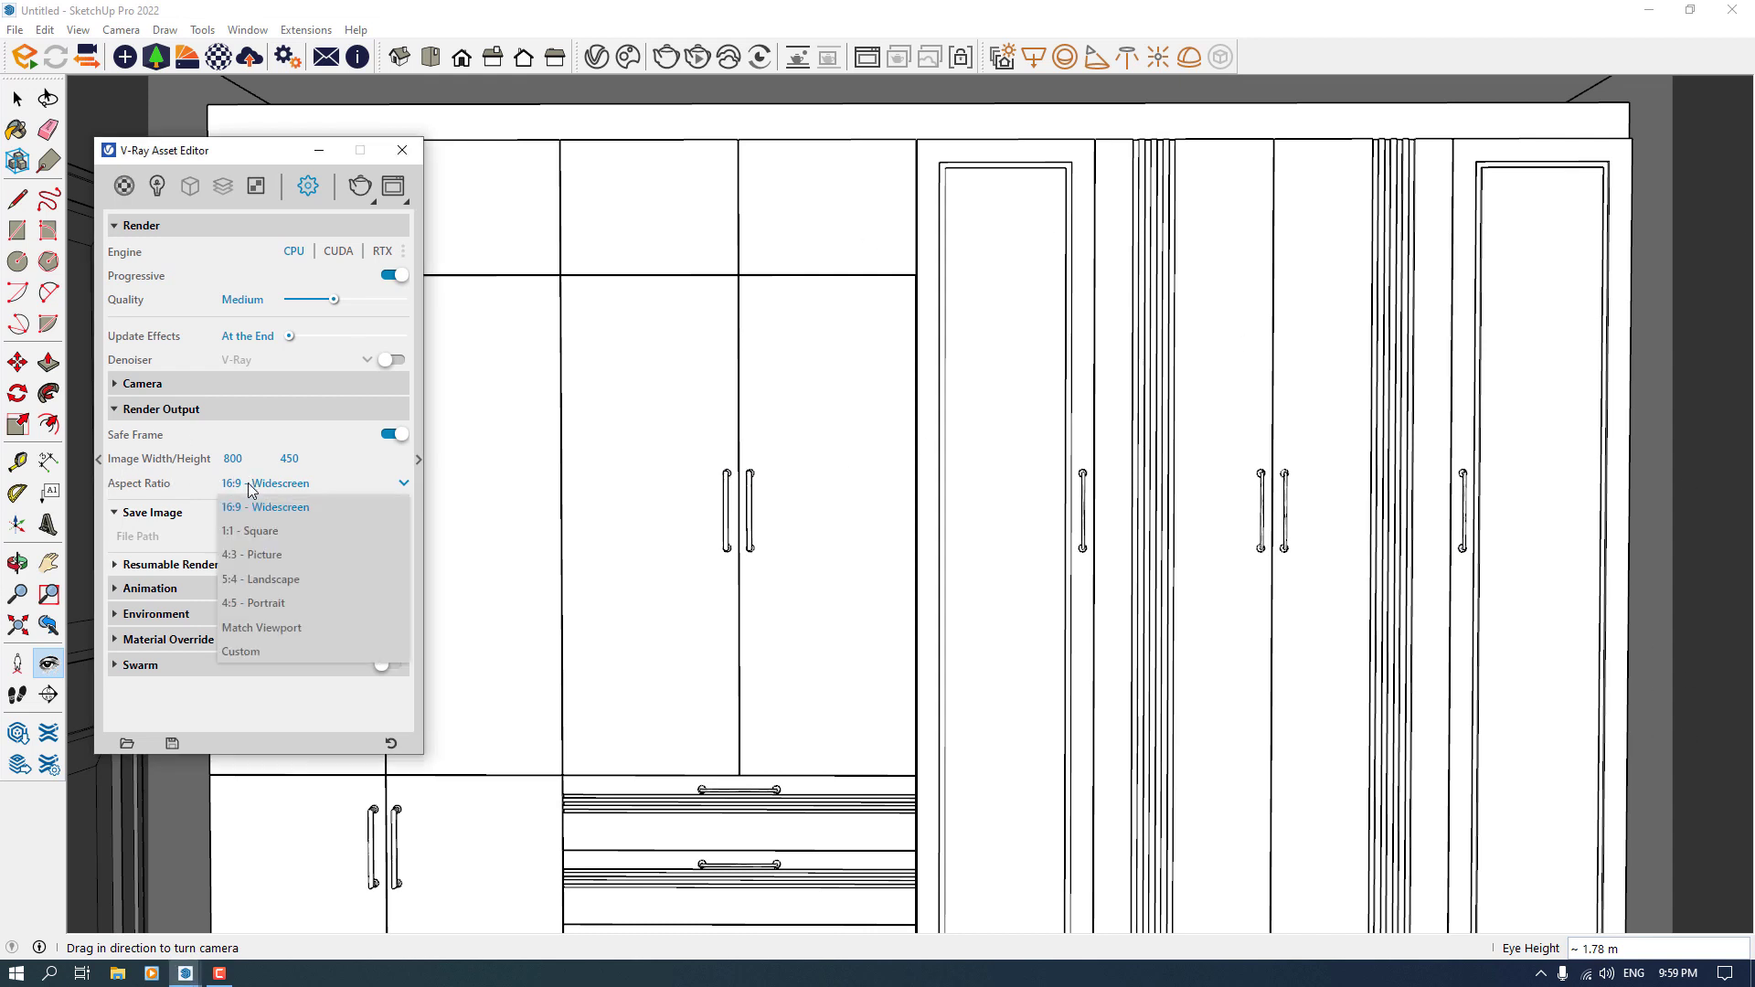
{"action": "left_click", "coordinate": [271, 560]}
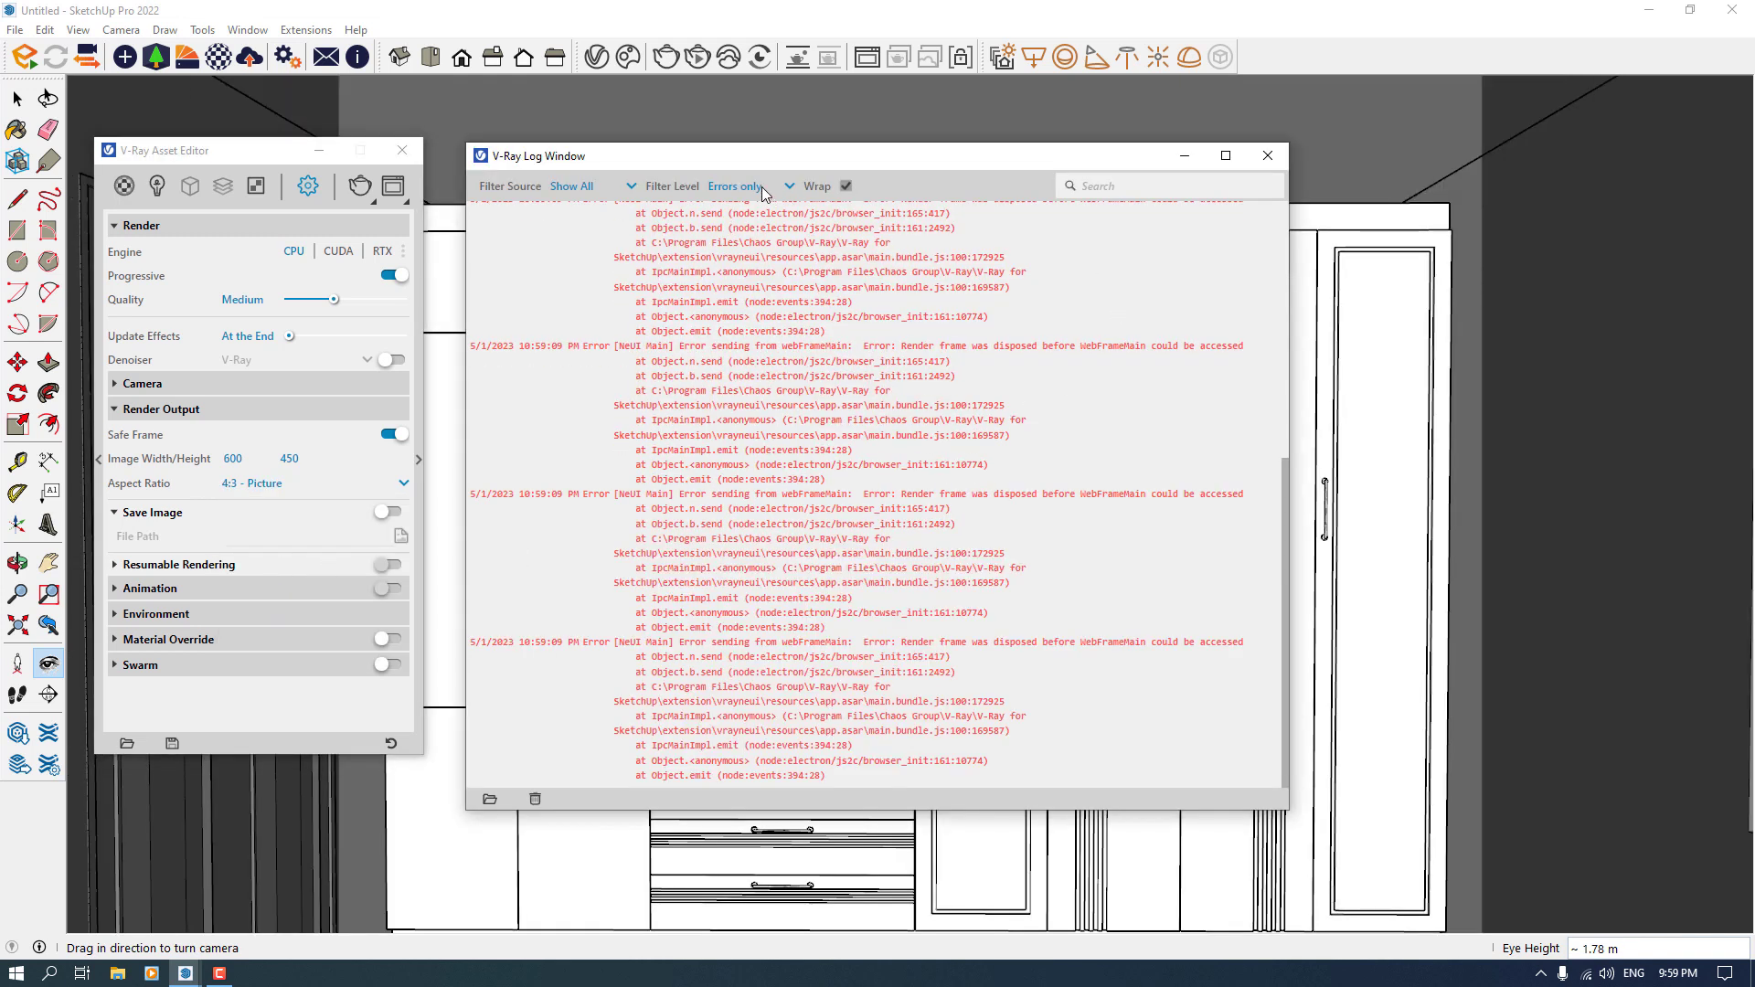
{"action": "left_click", "coordinate": [762, 191]}
{"action": "left_click", "coordinate": [764, 216]}
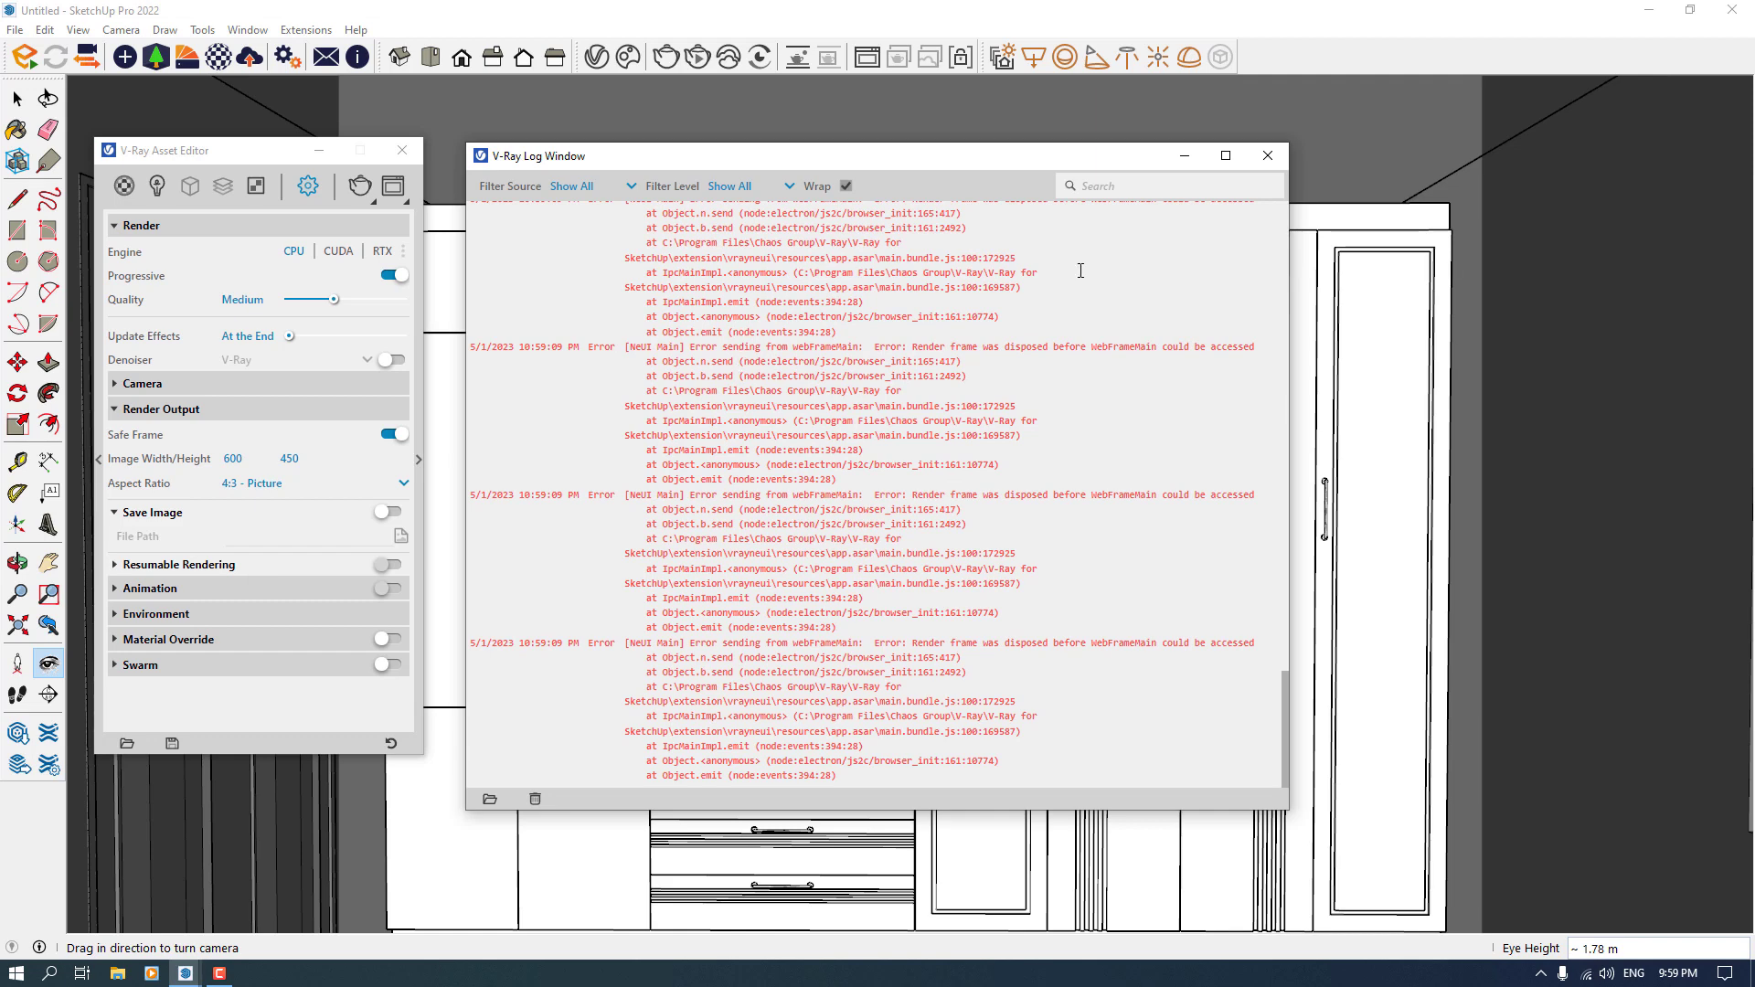
{"action": "left_click", "coordinate": [1267, 156]}
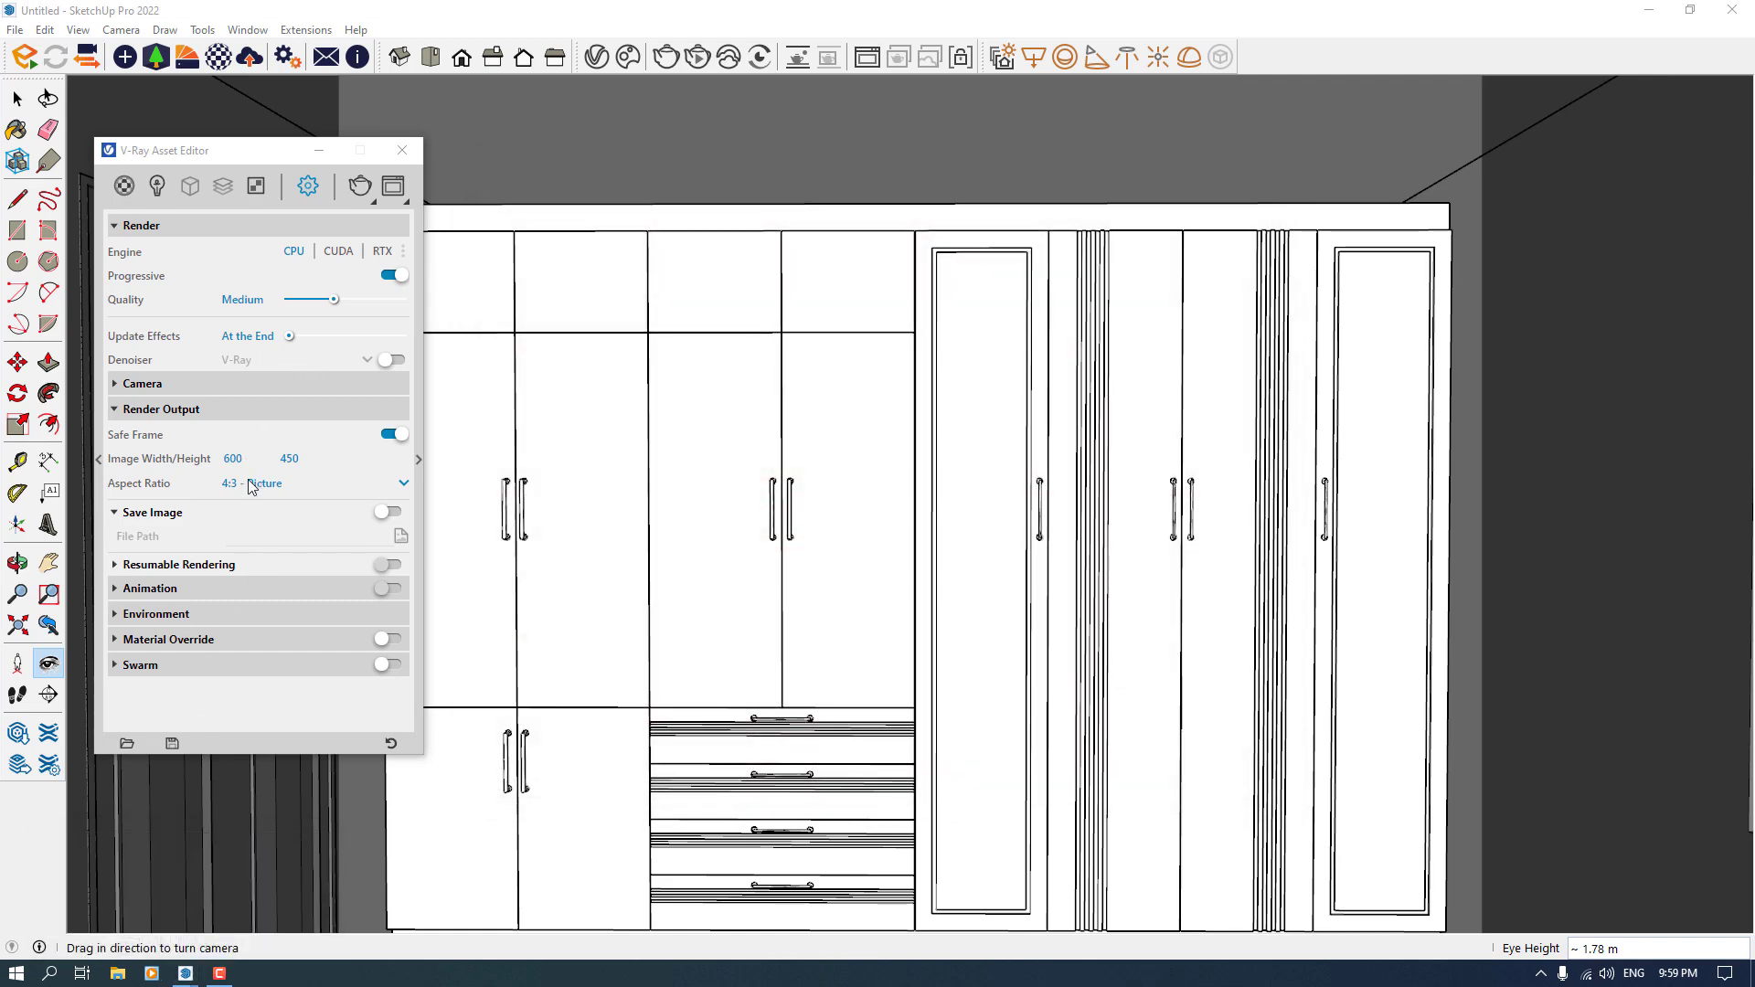
Step: Run an interactive test render of the wardrobe view, stop it and close the frame buffer
{"action": "left_click", "coordinate": [692, 60]}
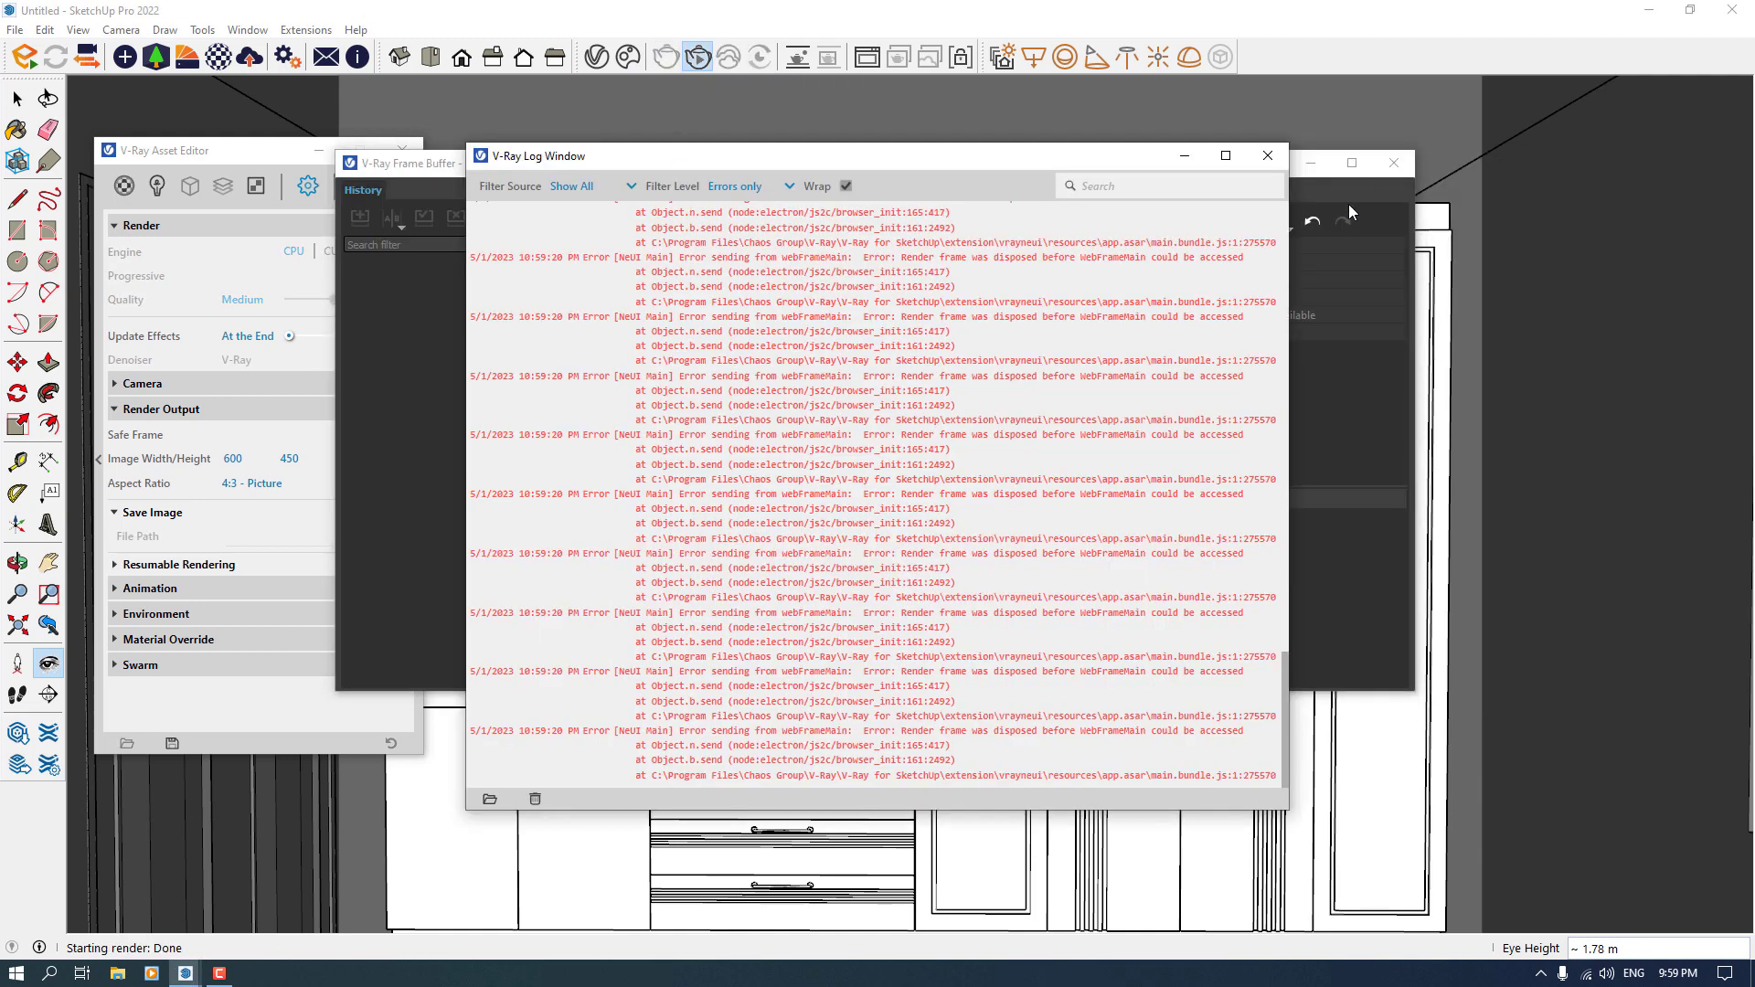
{"action": "left_click", "coordinate": [1268, 155]}
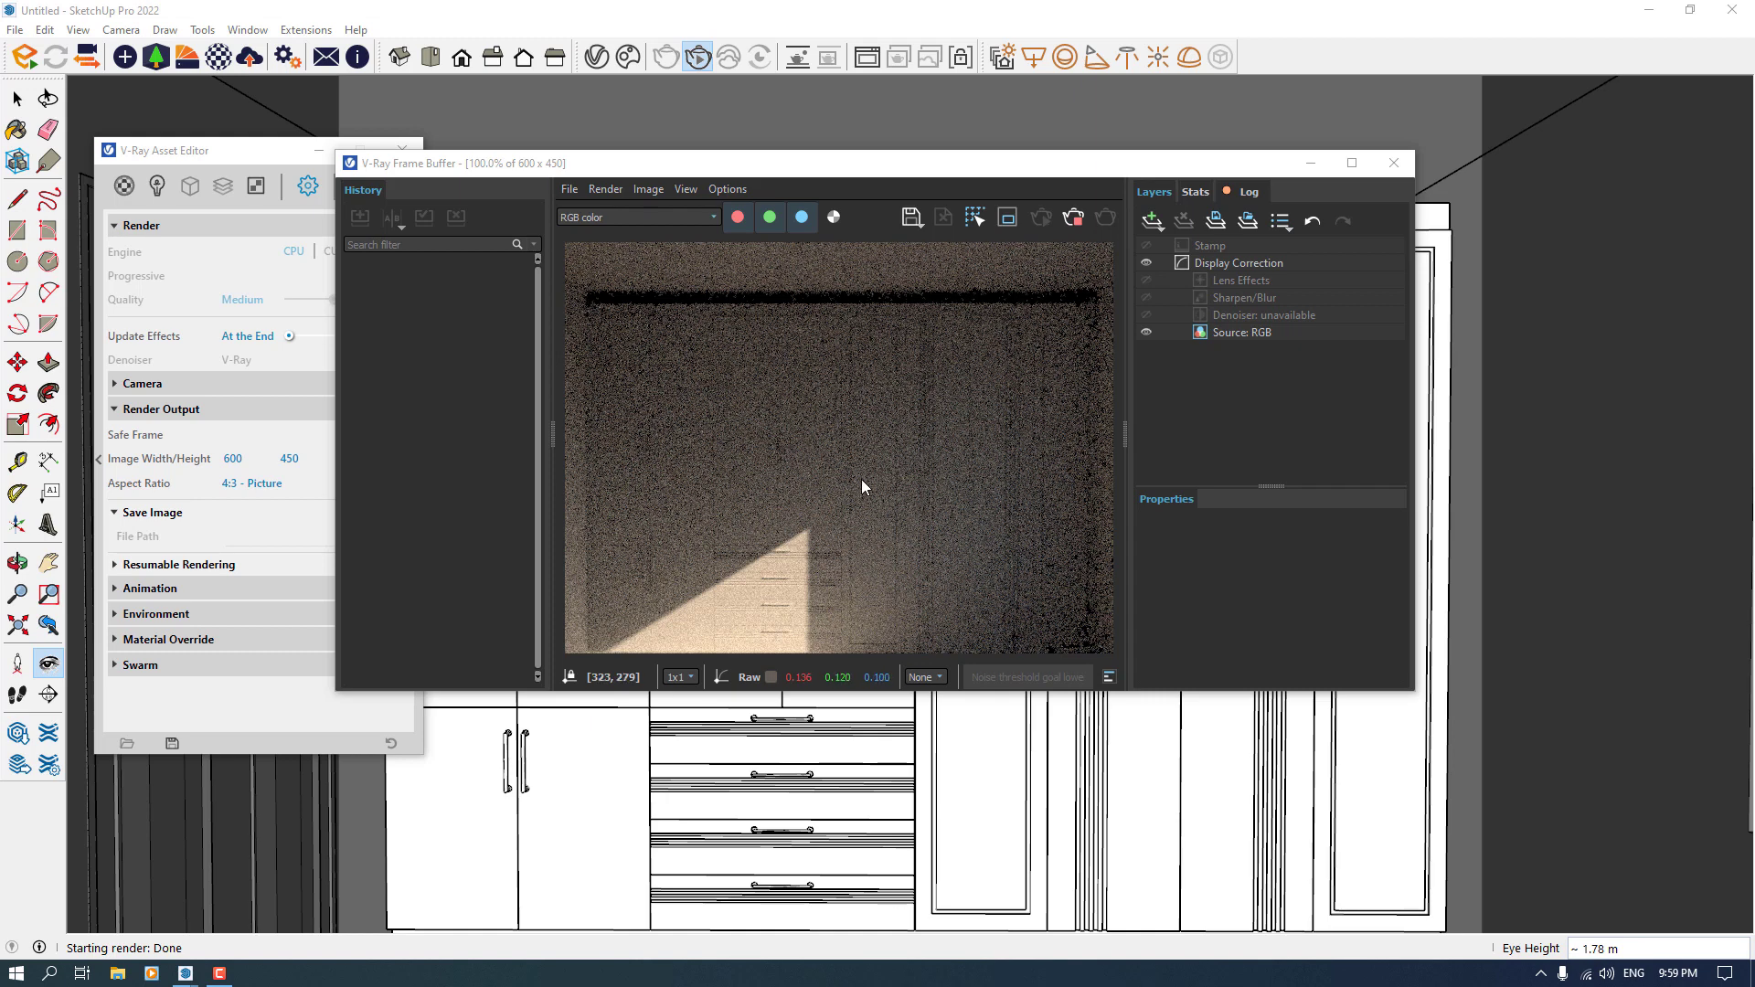
{"action": "left_click", "coordinate": [1069, 225]}
{"action": "left_click", "coordinate": [1184, 155]}
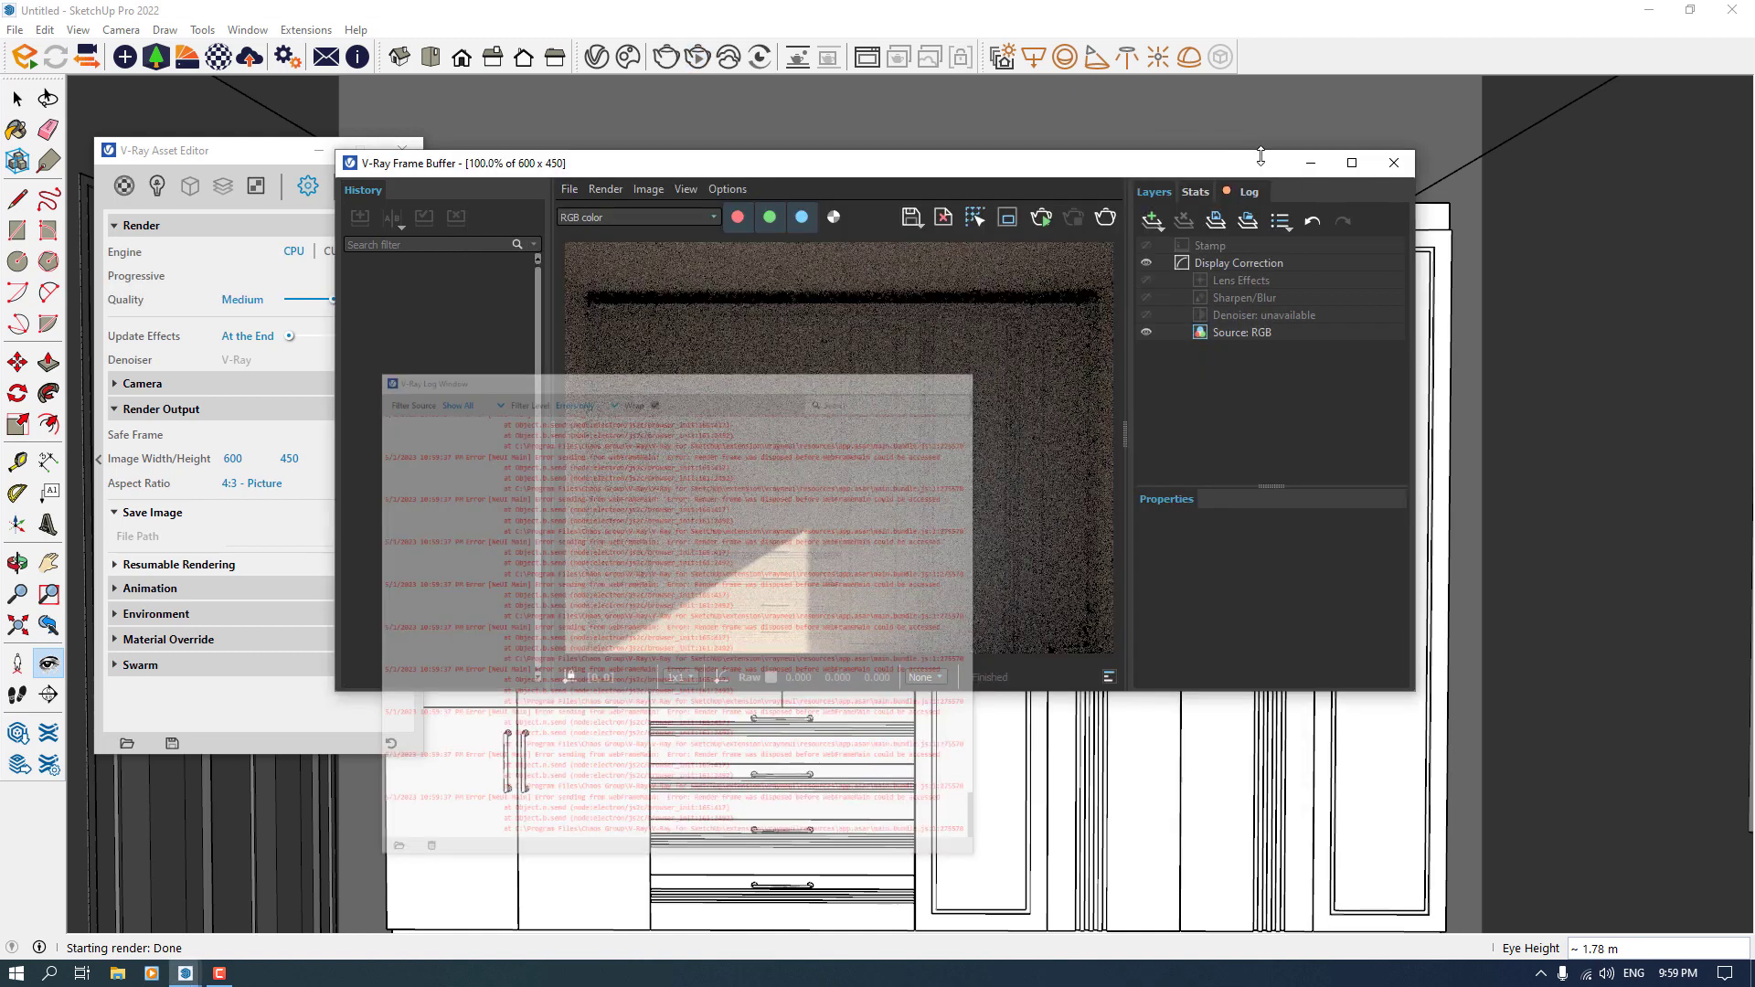
{"action": "left_click", "coordinate": [1393, 163]}
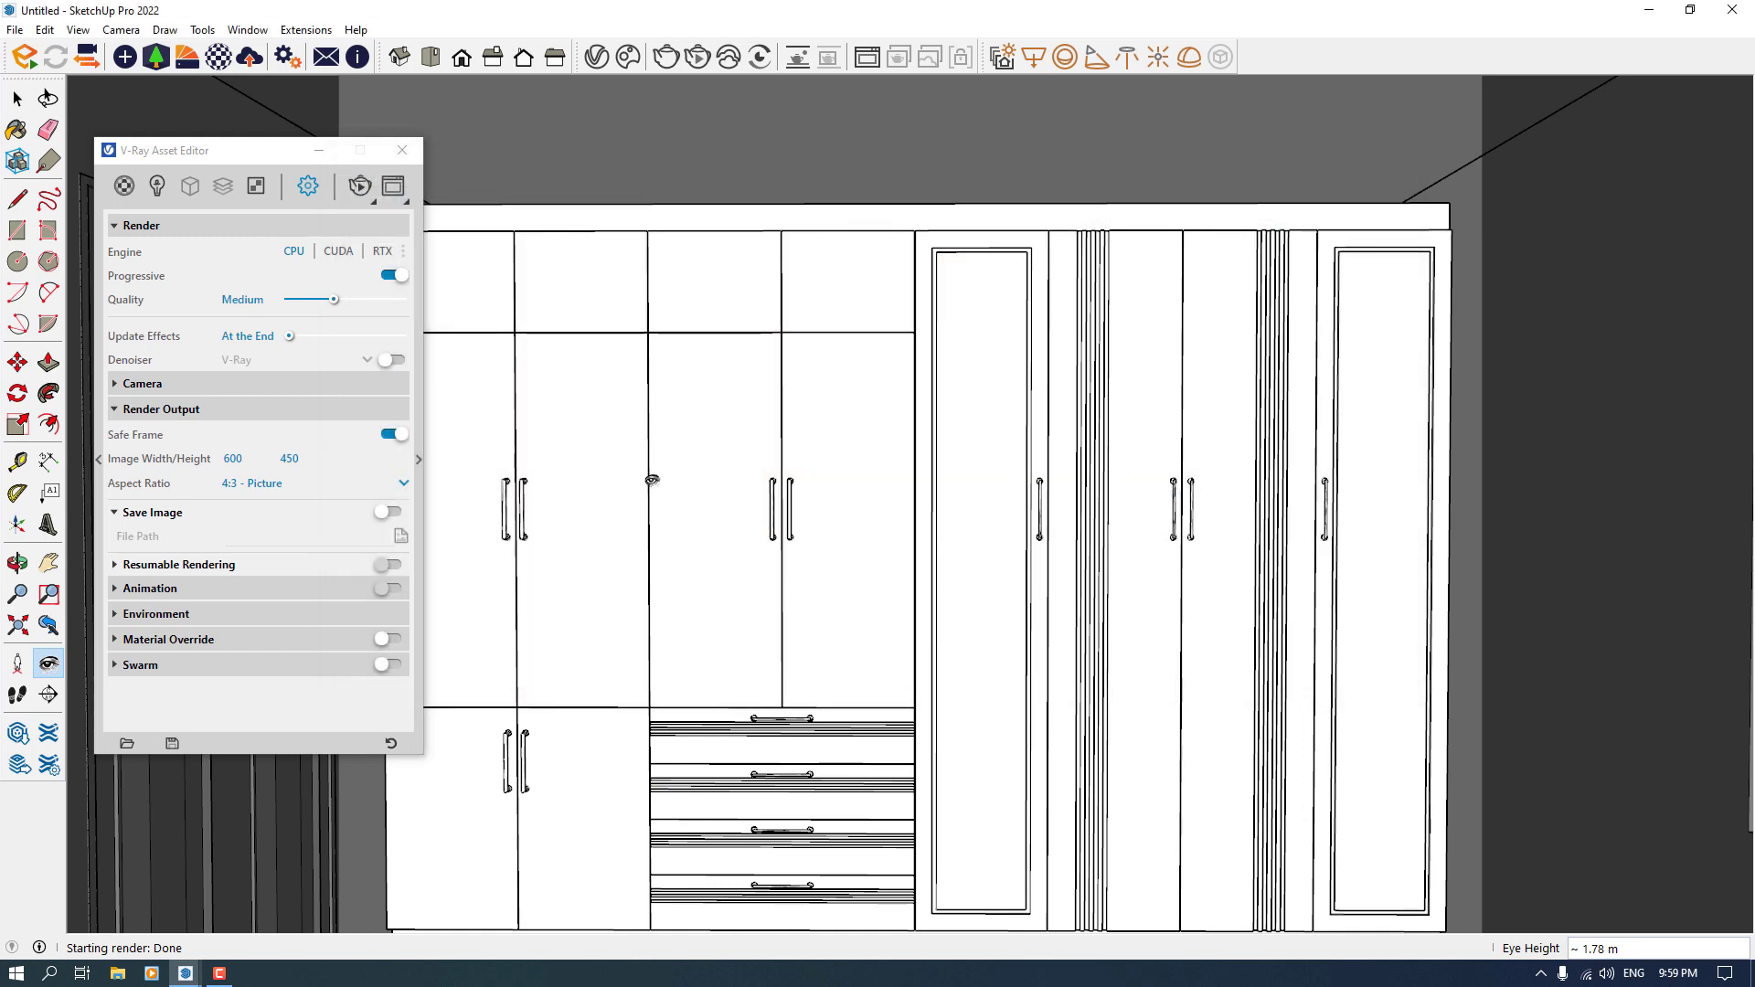
Step: Adjust the camera towards the wardrobe with an eye height of 1.60 m and switch to two-point perspective
{"action": "left_click_drag", "start_coordinate": [689, 420], "coordinate": [721, 442]}
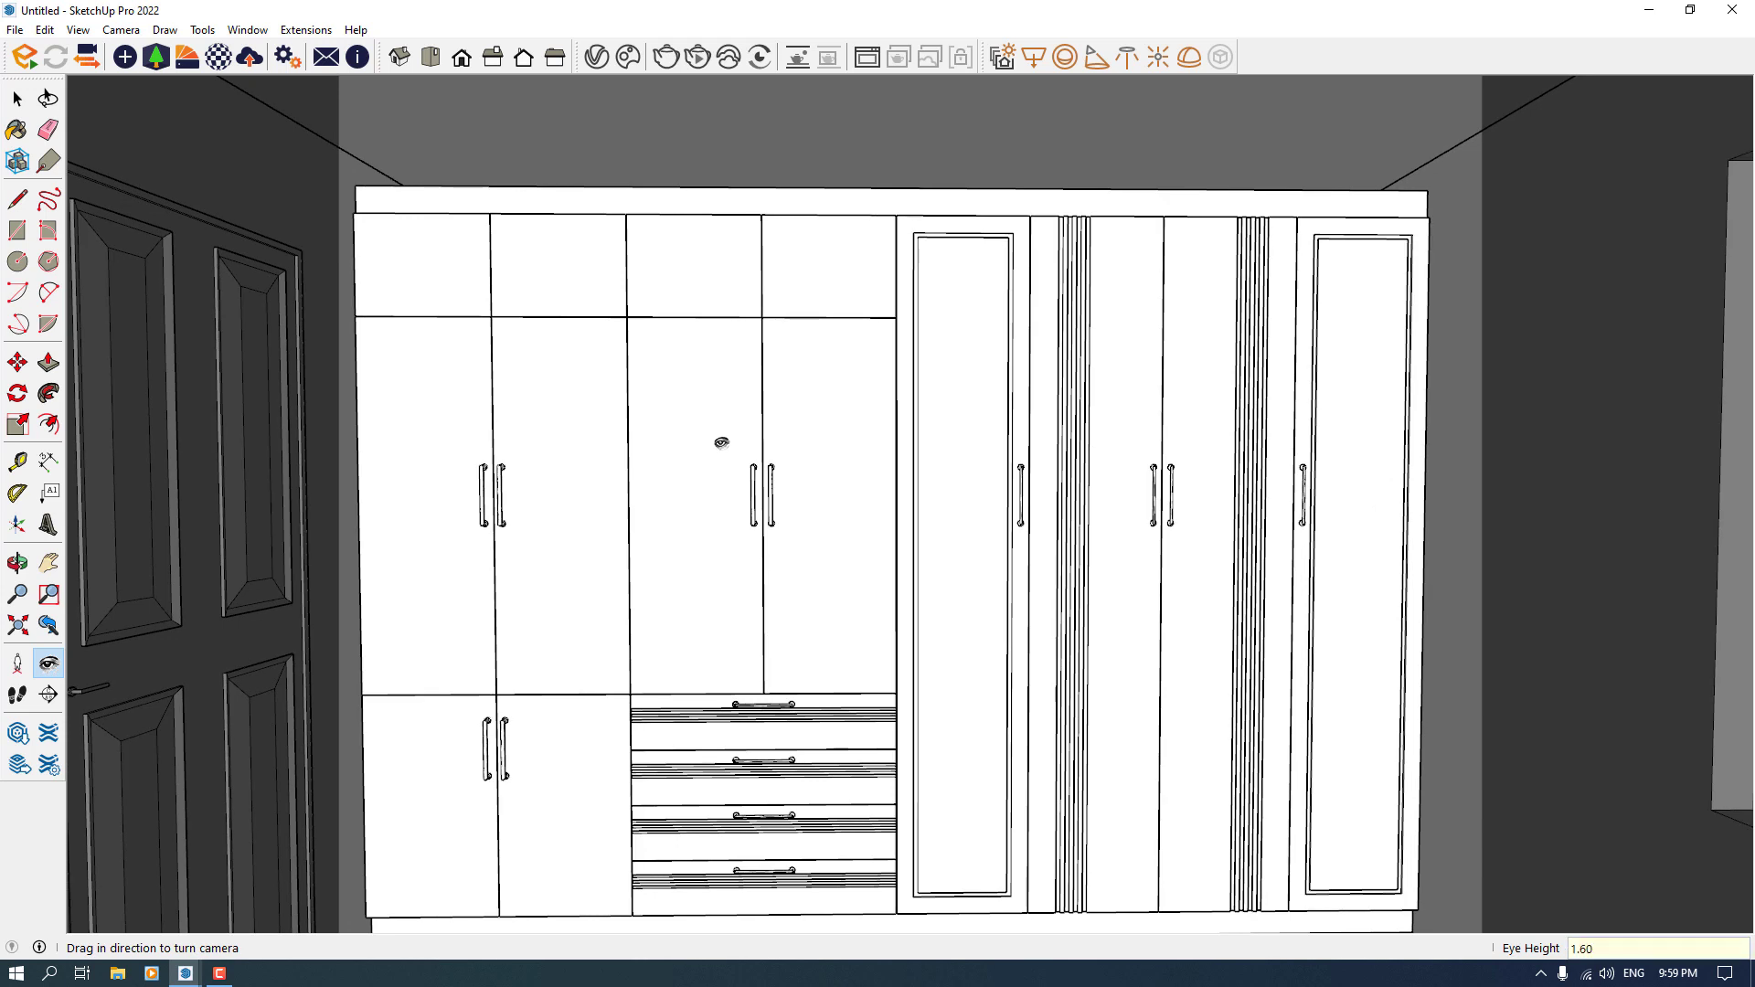
{"action": "key", "text": "Return"}
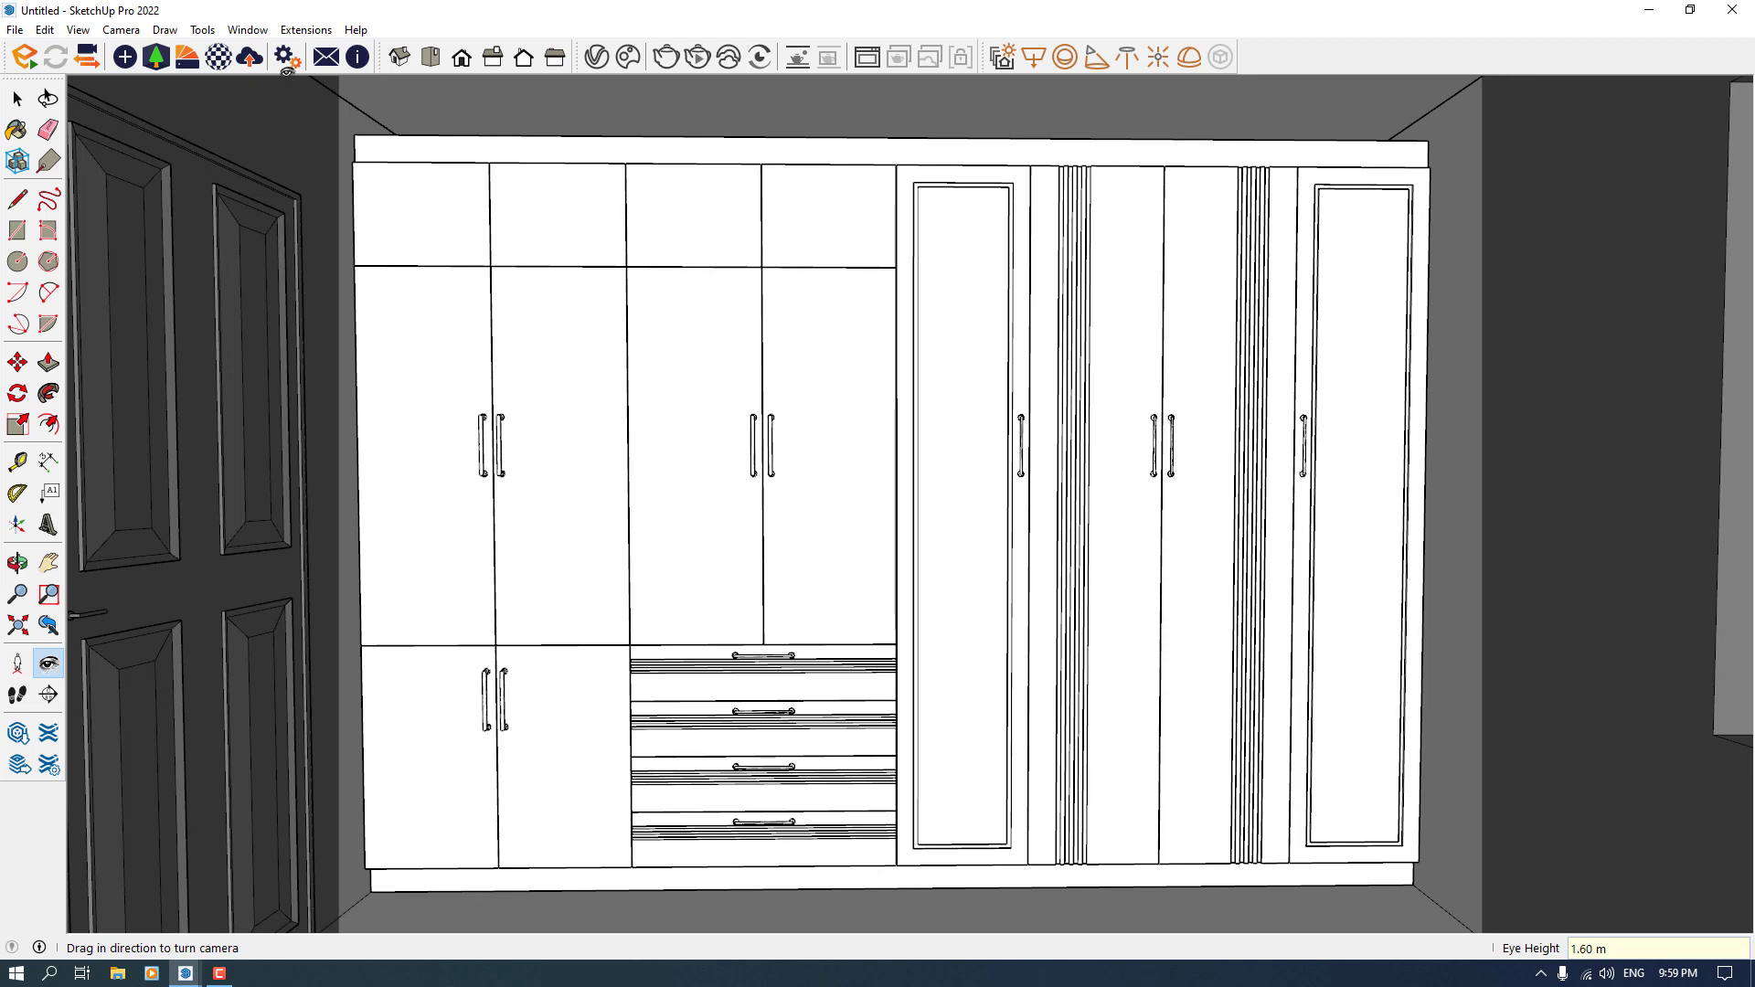
{"action": "left_click", "coordinate": [121, 29]}
{"action": "left_click", "coordinate": [170, 152]}
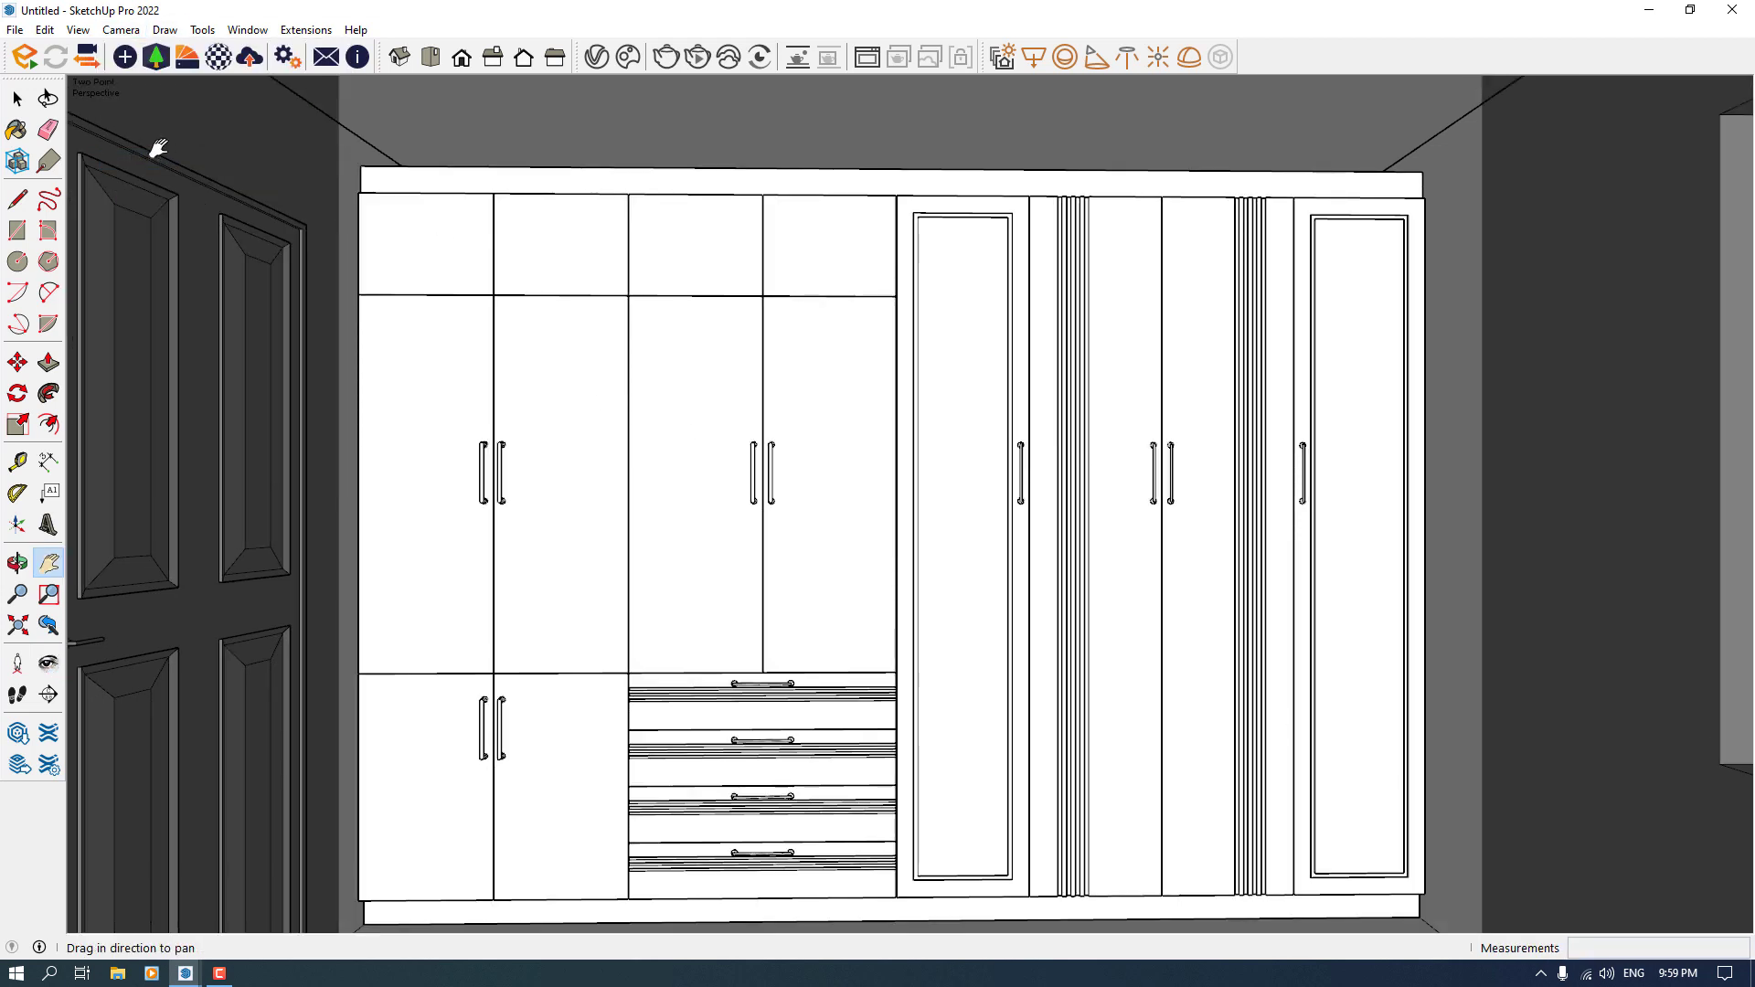
Step: Save the wardrobe camera view as a new scene, close the tray and return to the Select tool
{"action": "left_click", "coordinate": [16, 130]}
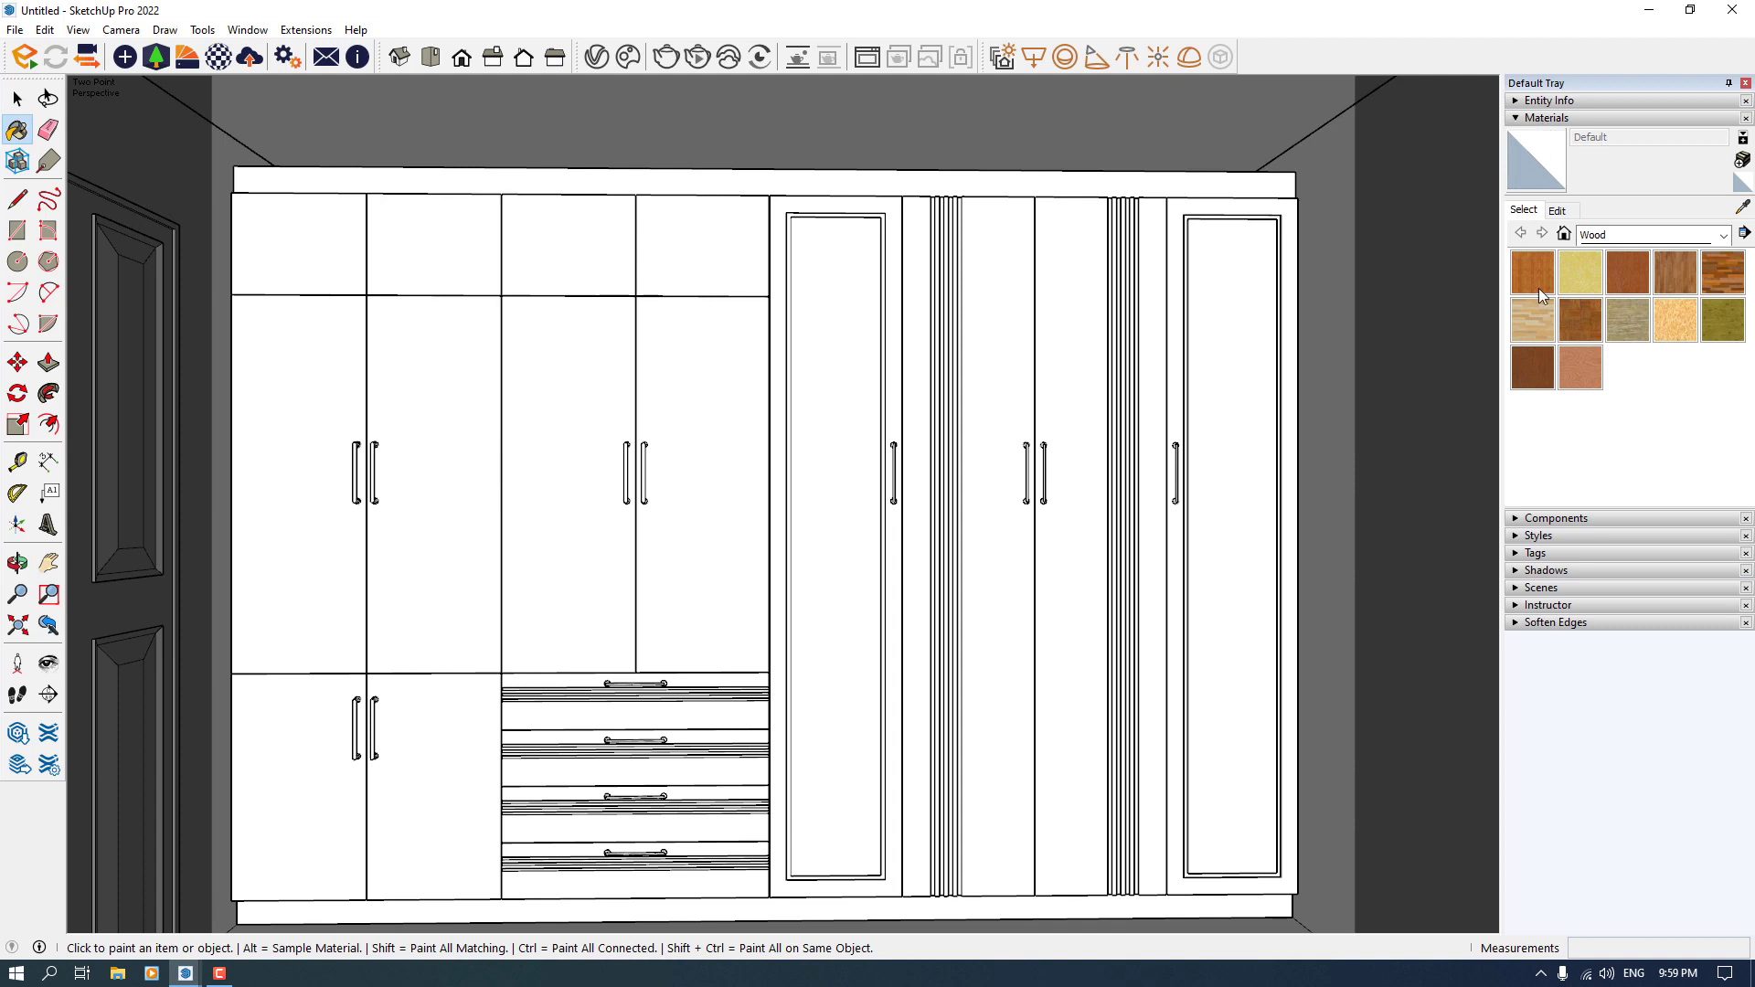
{"action": "left_click", "coordinate": [1545, 587]}
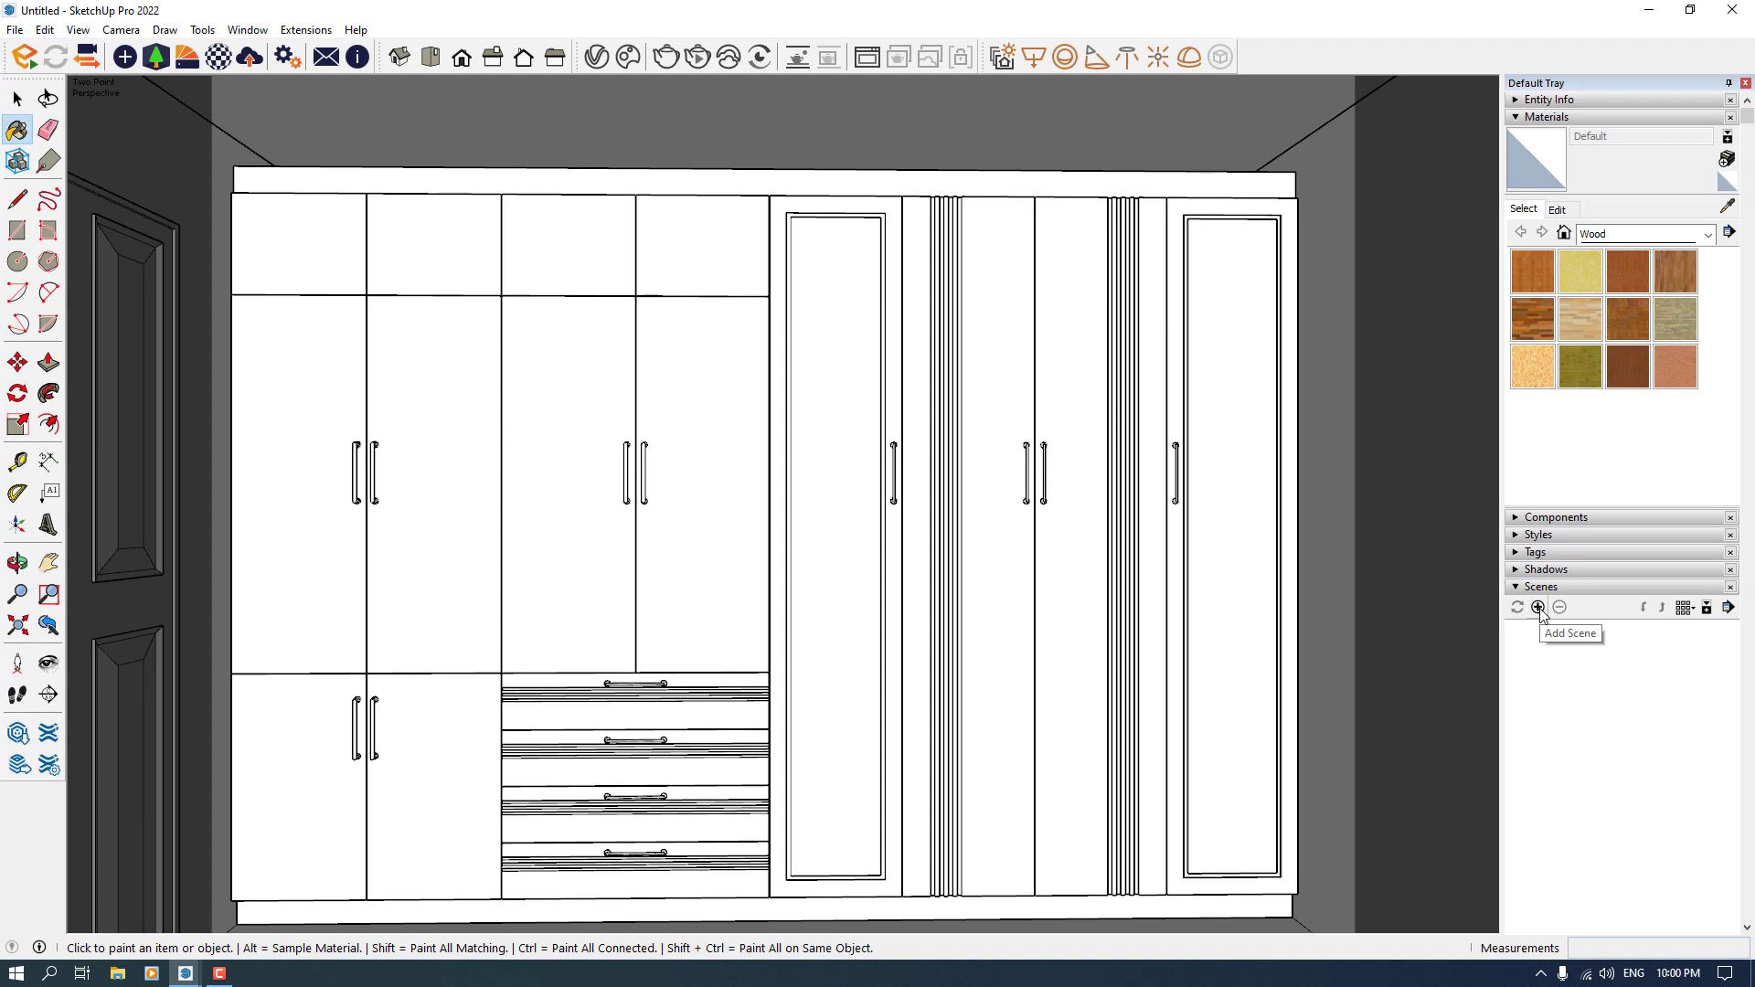
{"action": "left_click", "coordinate": [1538, 607]}
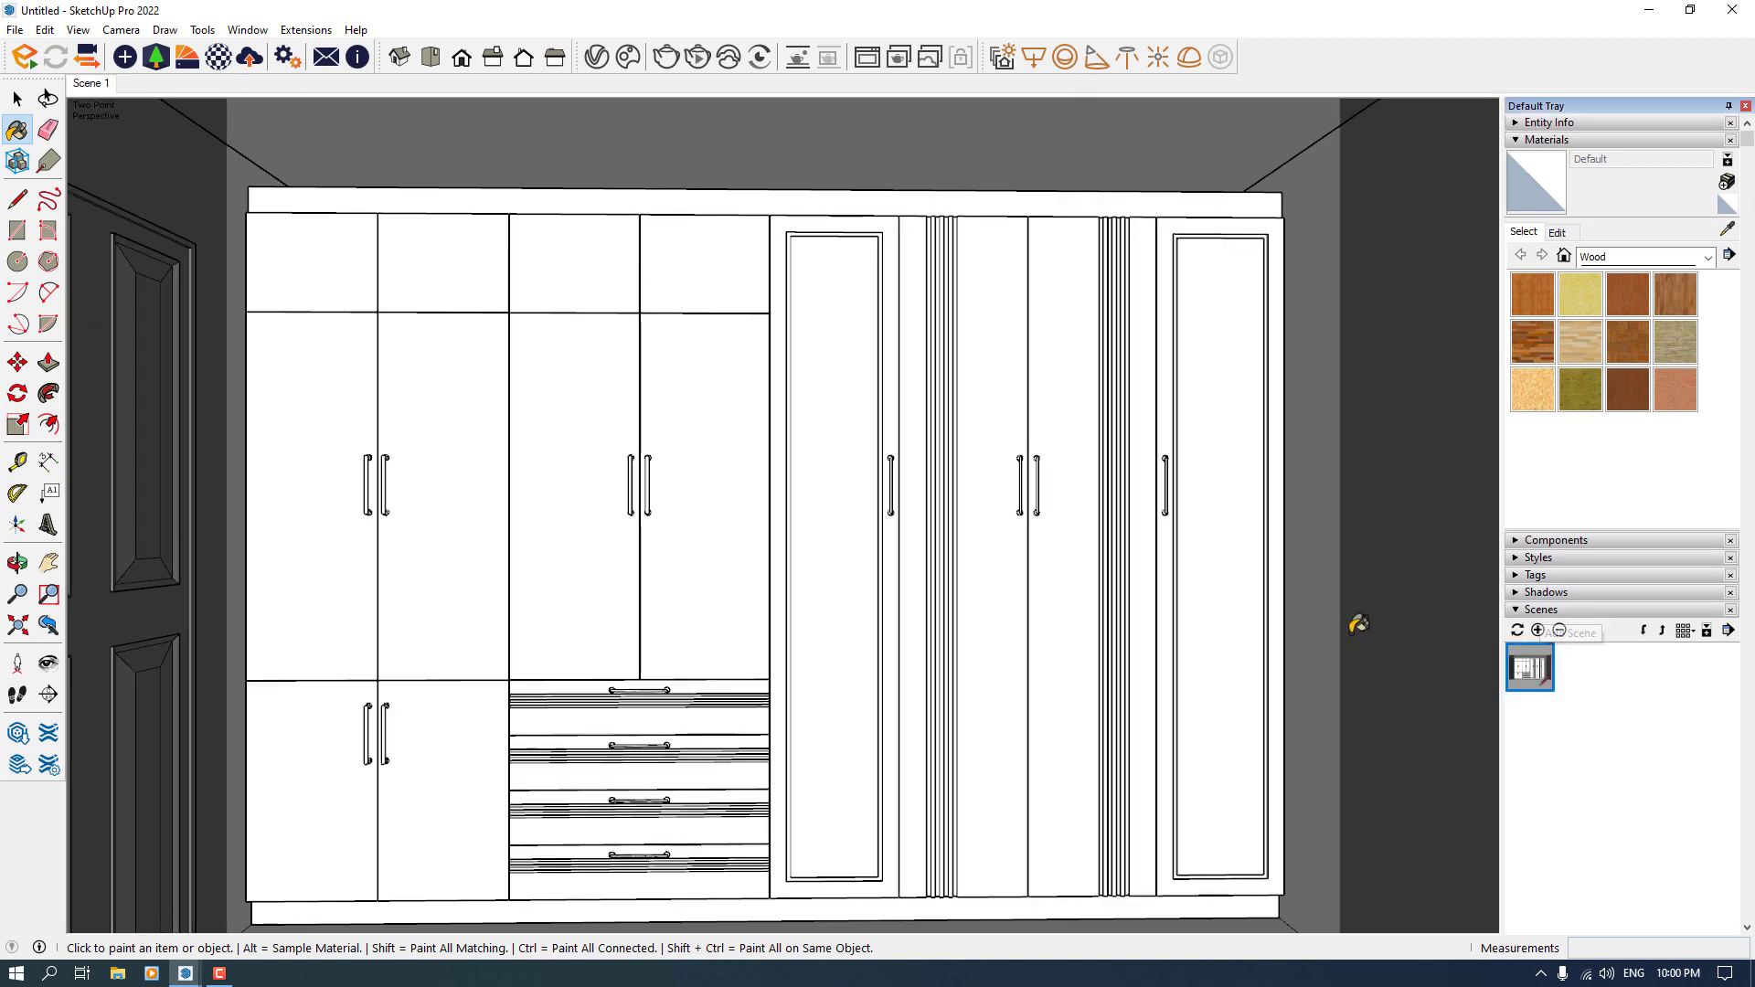
{"action": "left_click", "coordinate": [1545, 141]}
{"action": "left_click", "coordinate": [1534, 227]}
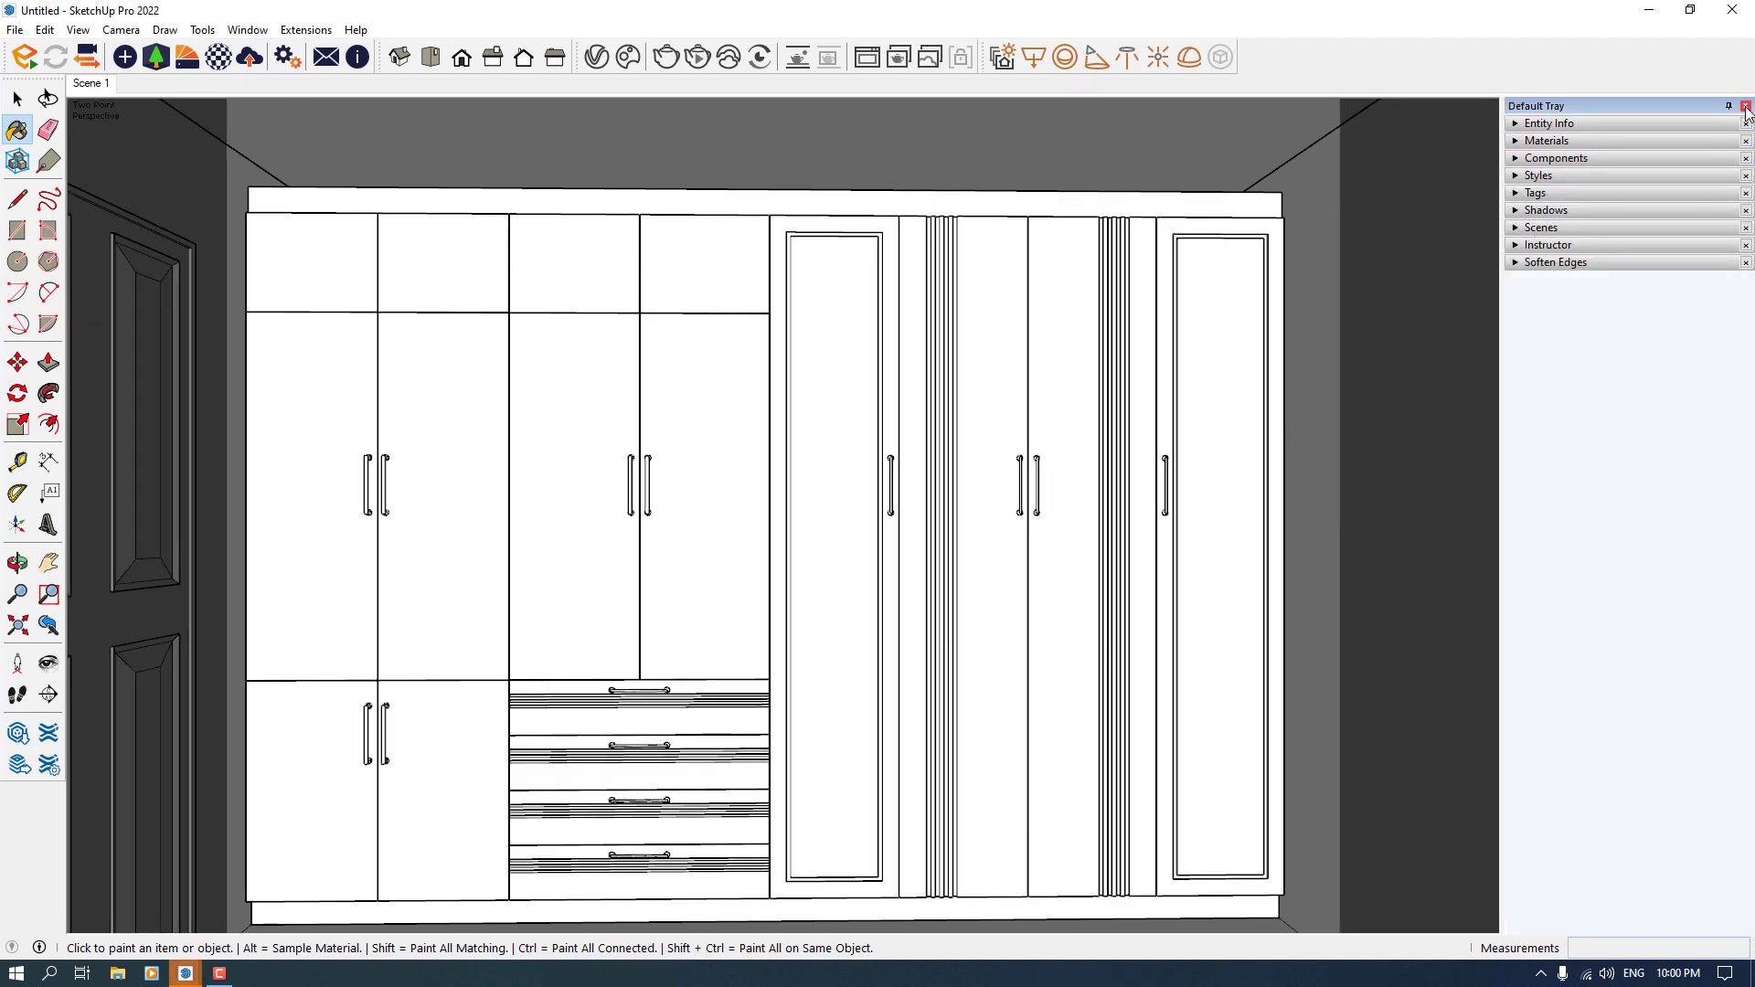
{"action": "left_click", "coordinate": [1745, 106]}
{"action": "key", "text": "space"}
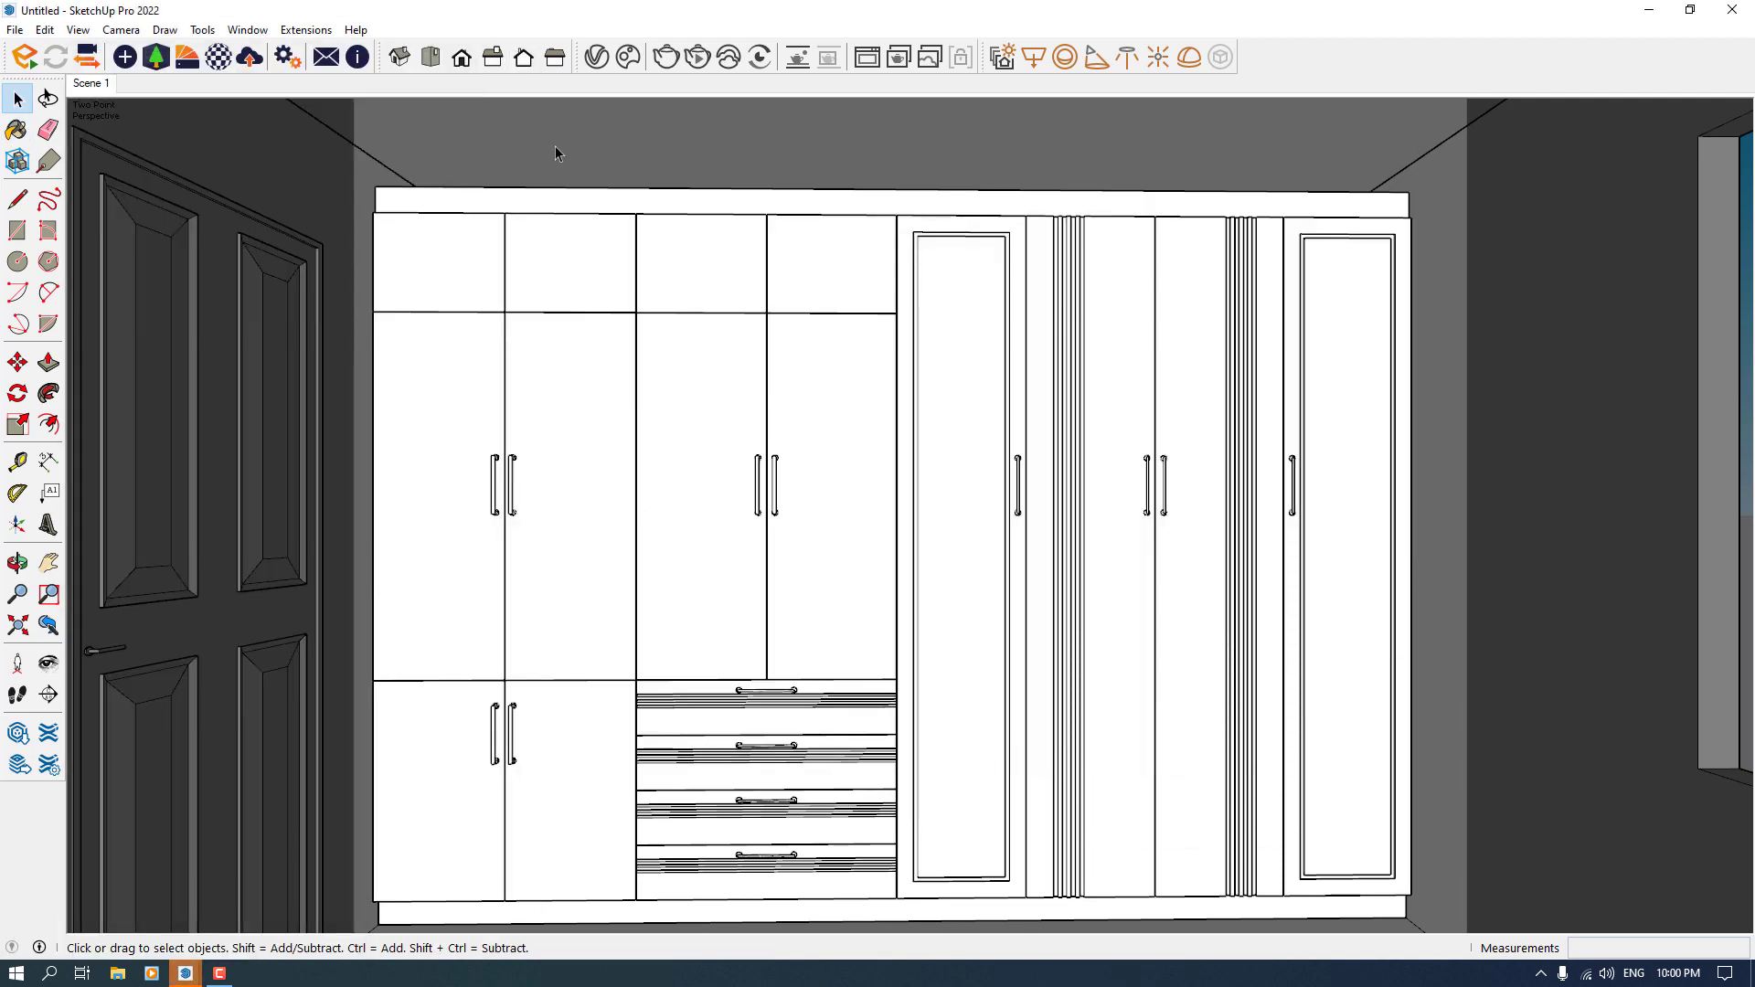
Step: Start an interactive V-Ray render of the scene and collapse the frame buffer's history and layers areas
{"action": "left_click", "coordinate": [698, 60]}
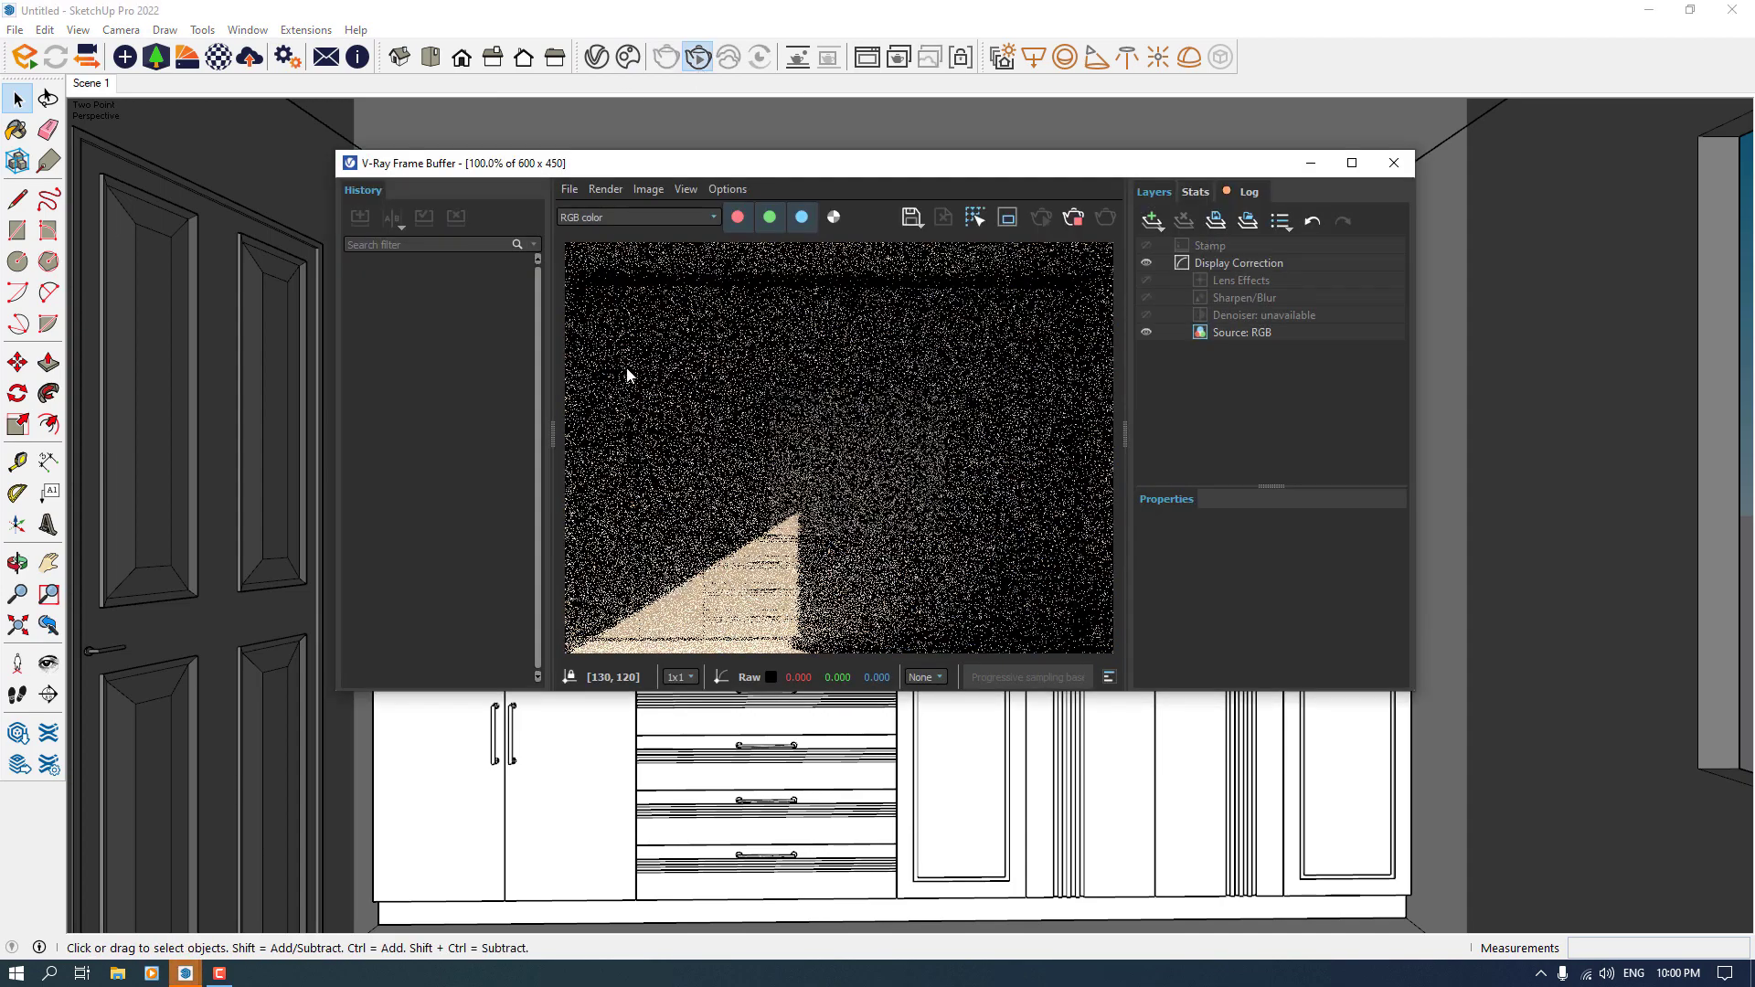
{"action": "left_click_drag", "start_coordinate": [553, 423], "coordinate": [340, 423]}
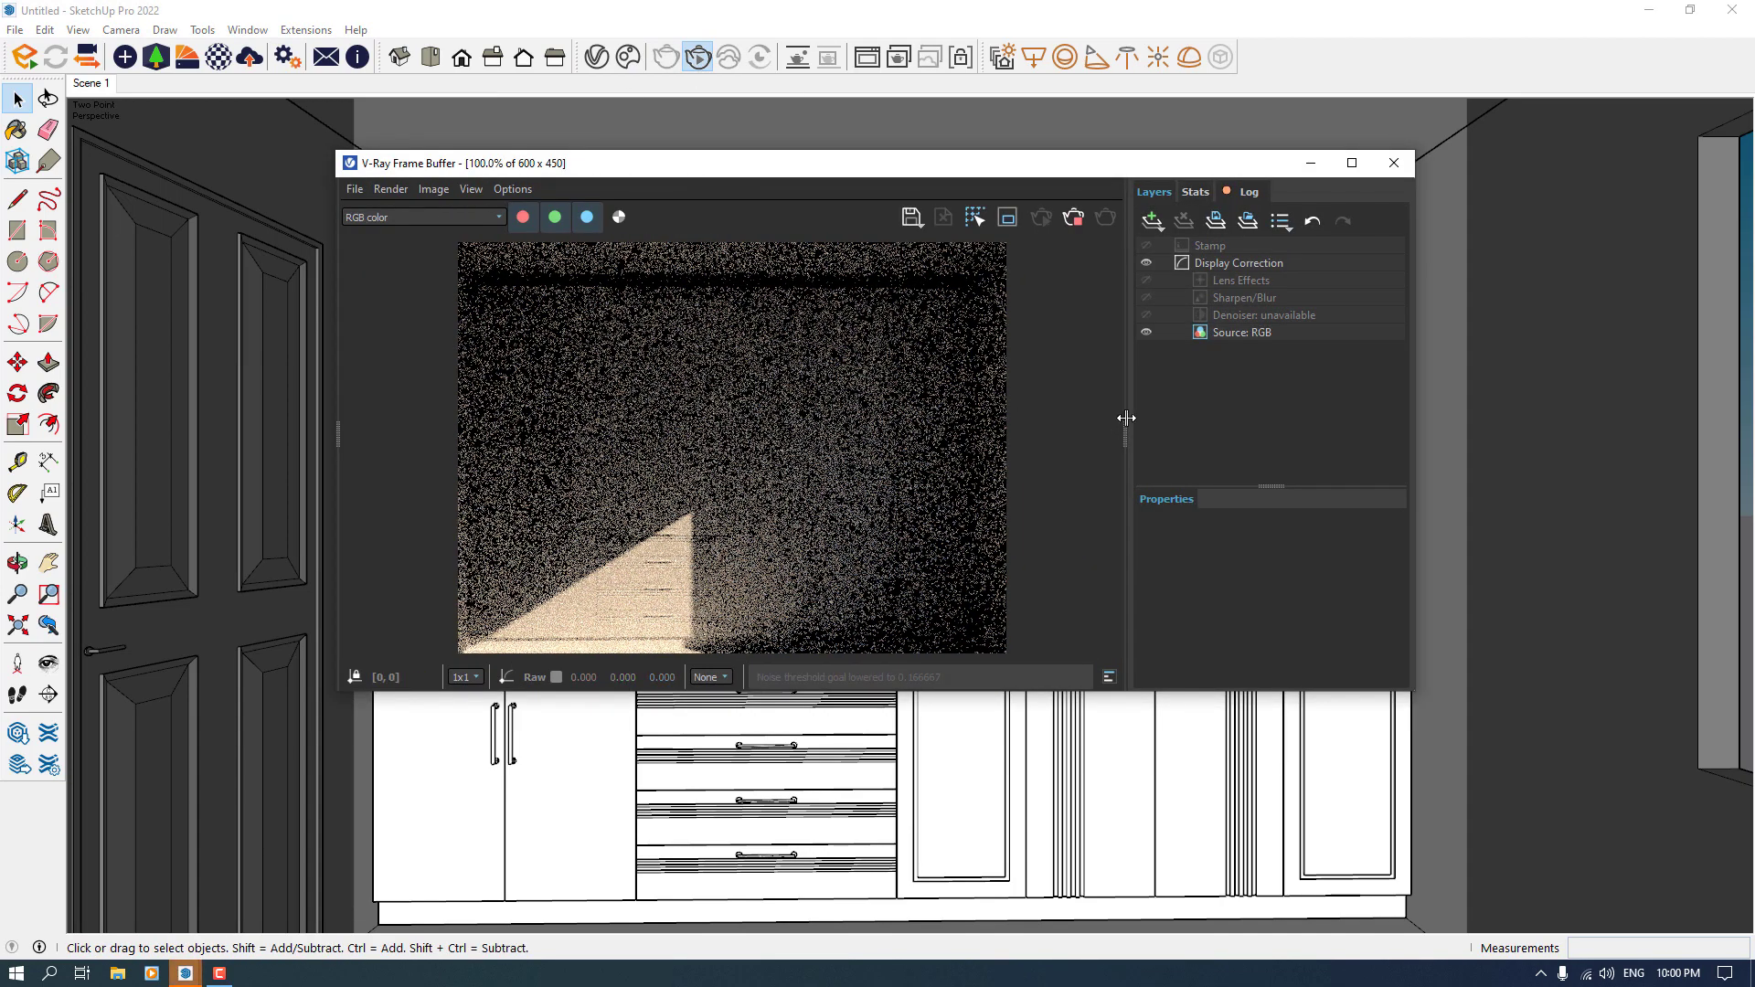
{"action": "left_click_drag", "start_coordinate": [1125, 422], "coordinate": [1352, 420]}
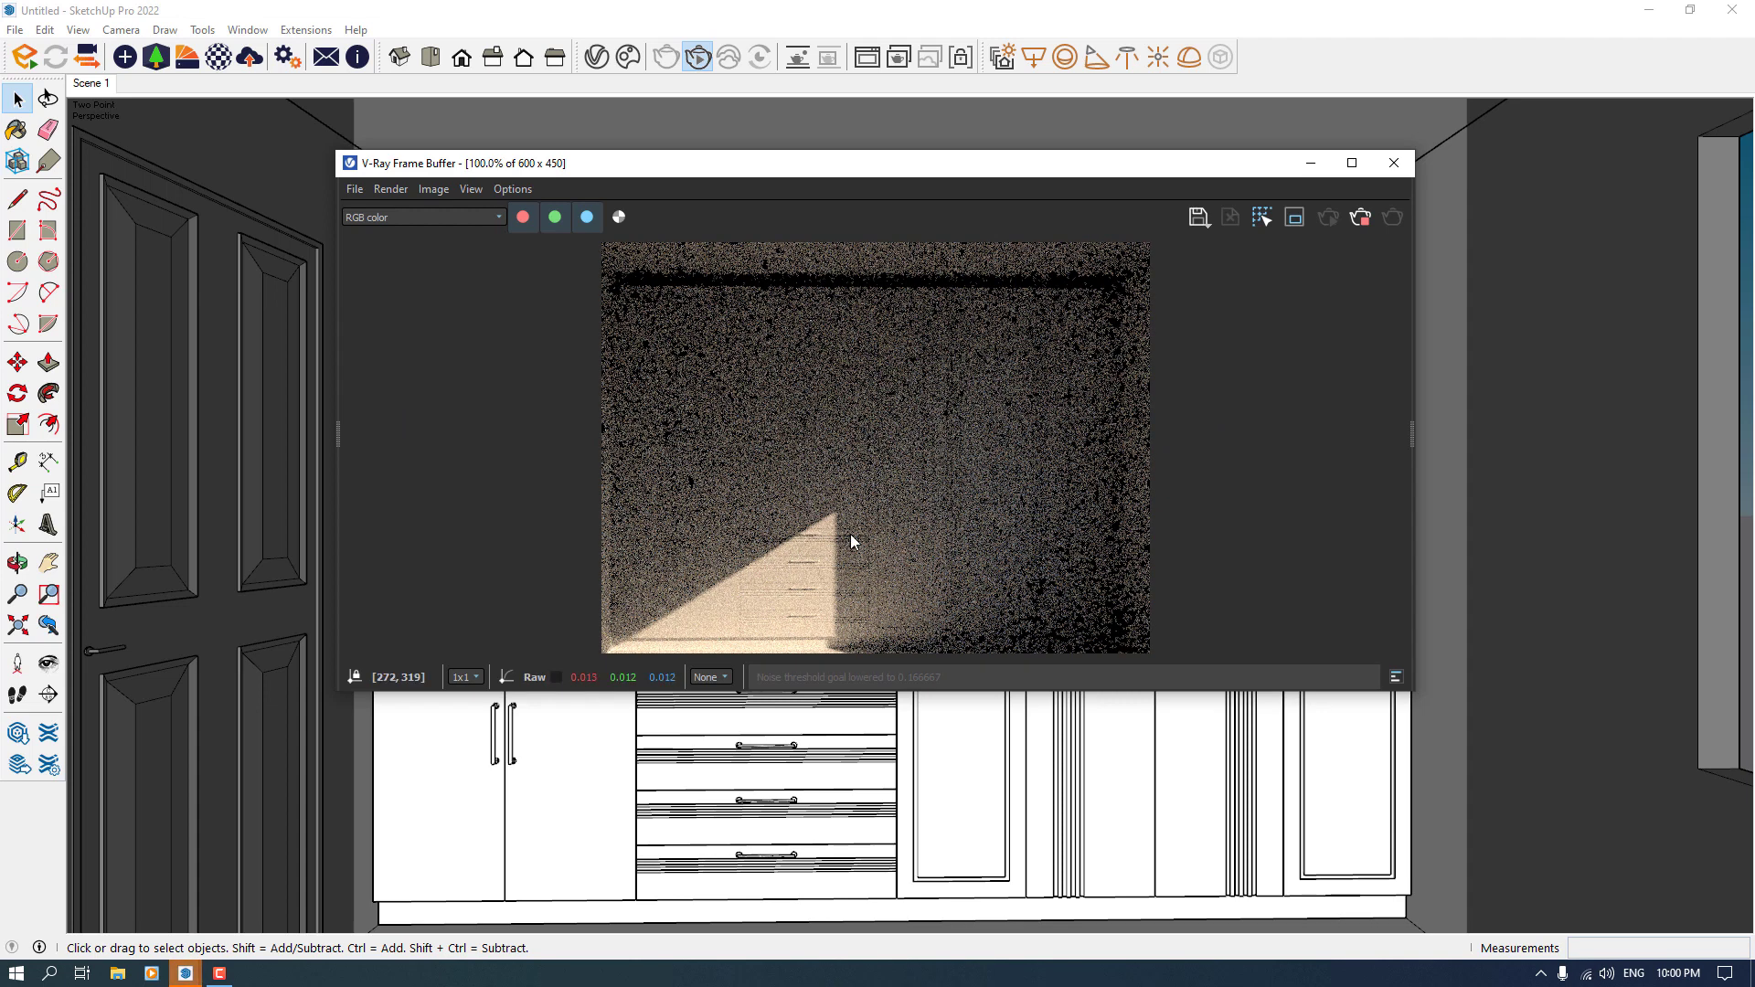
Step: Open the SunLight's parameters in the V-Ray Asset Editor and go to its Sky settings
{"action": "left_click", "coordinate": [597, 57]}
{"action": "left_click", "coordinate": [157, 186]}
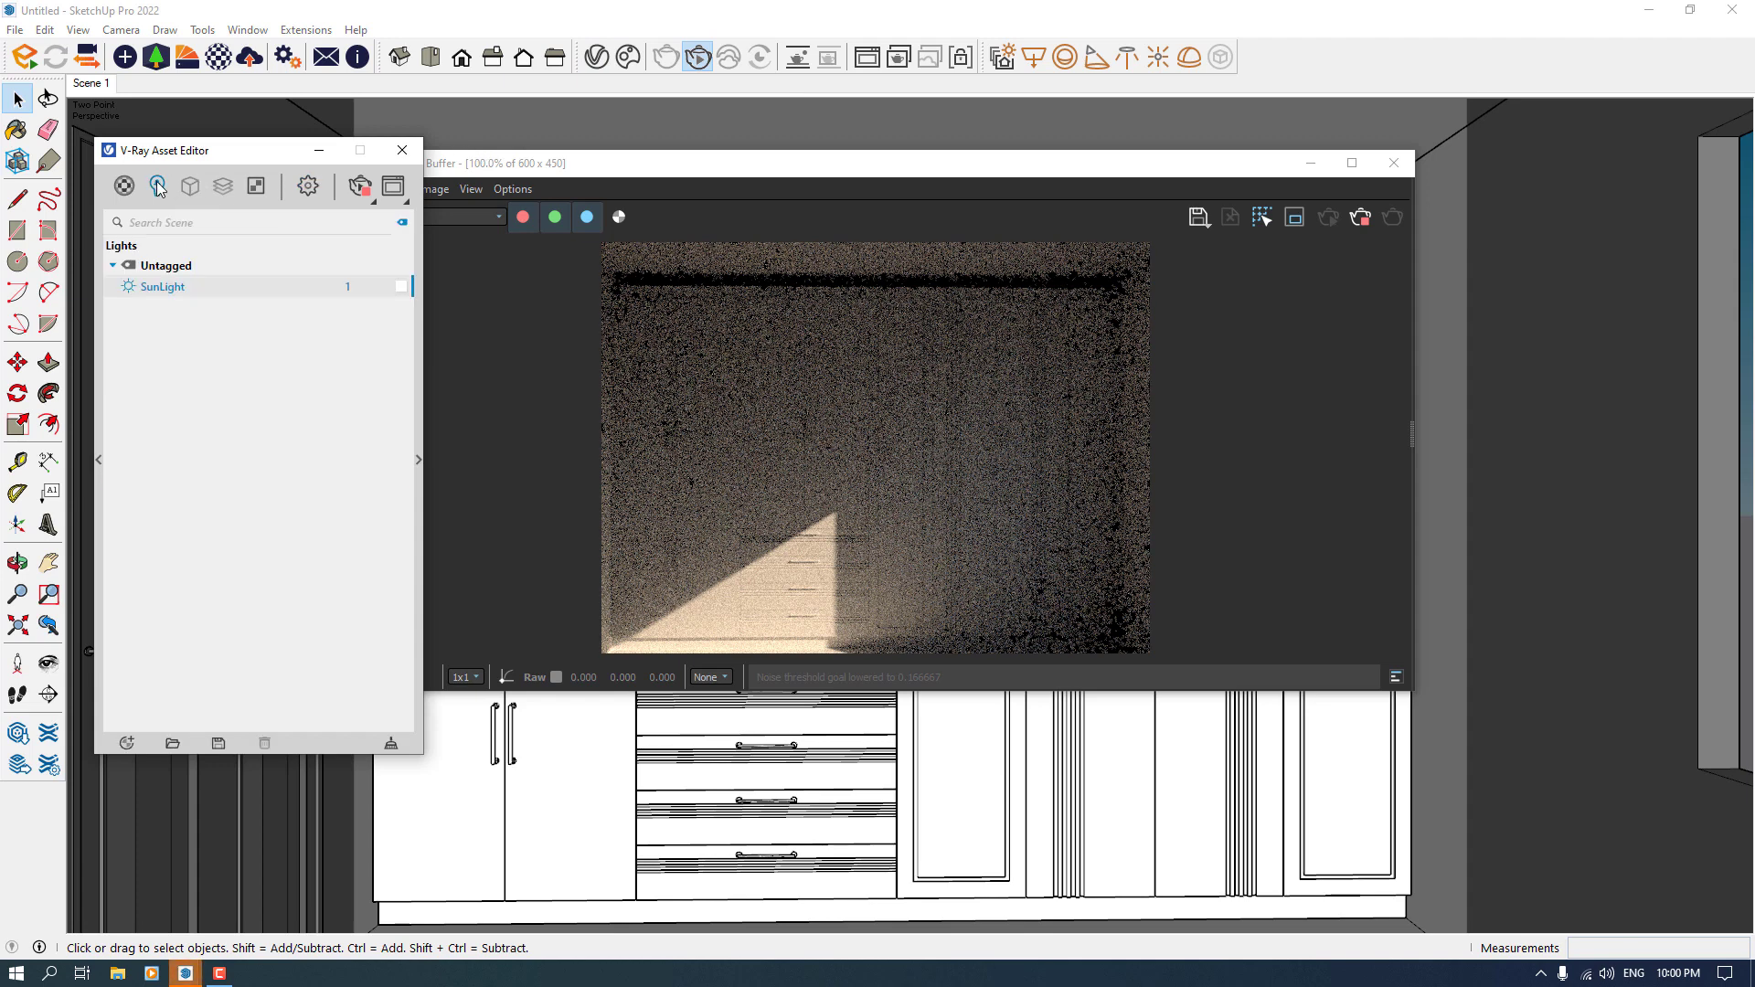
{"action": "left_click", "coordinate": [417, 426]}
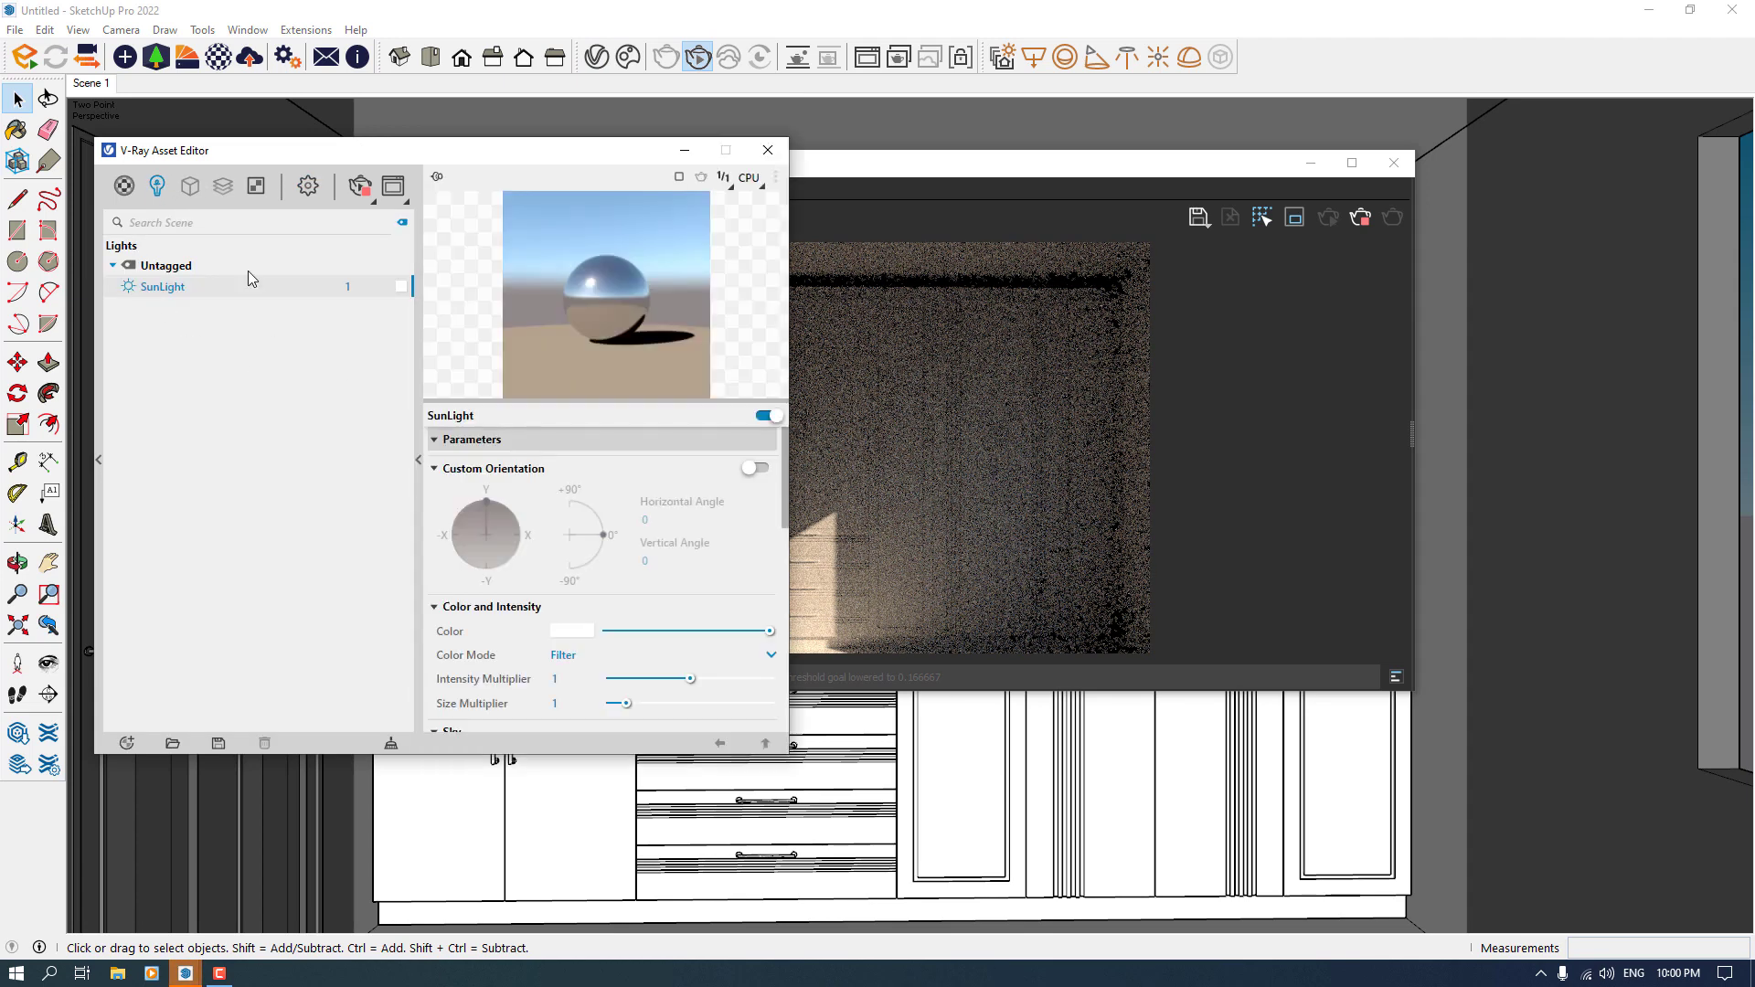
{"action": "scroll", "coordinate": [447, 535], "scroll_direction": "down", "scroll_amount": 4}
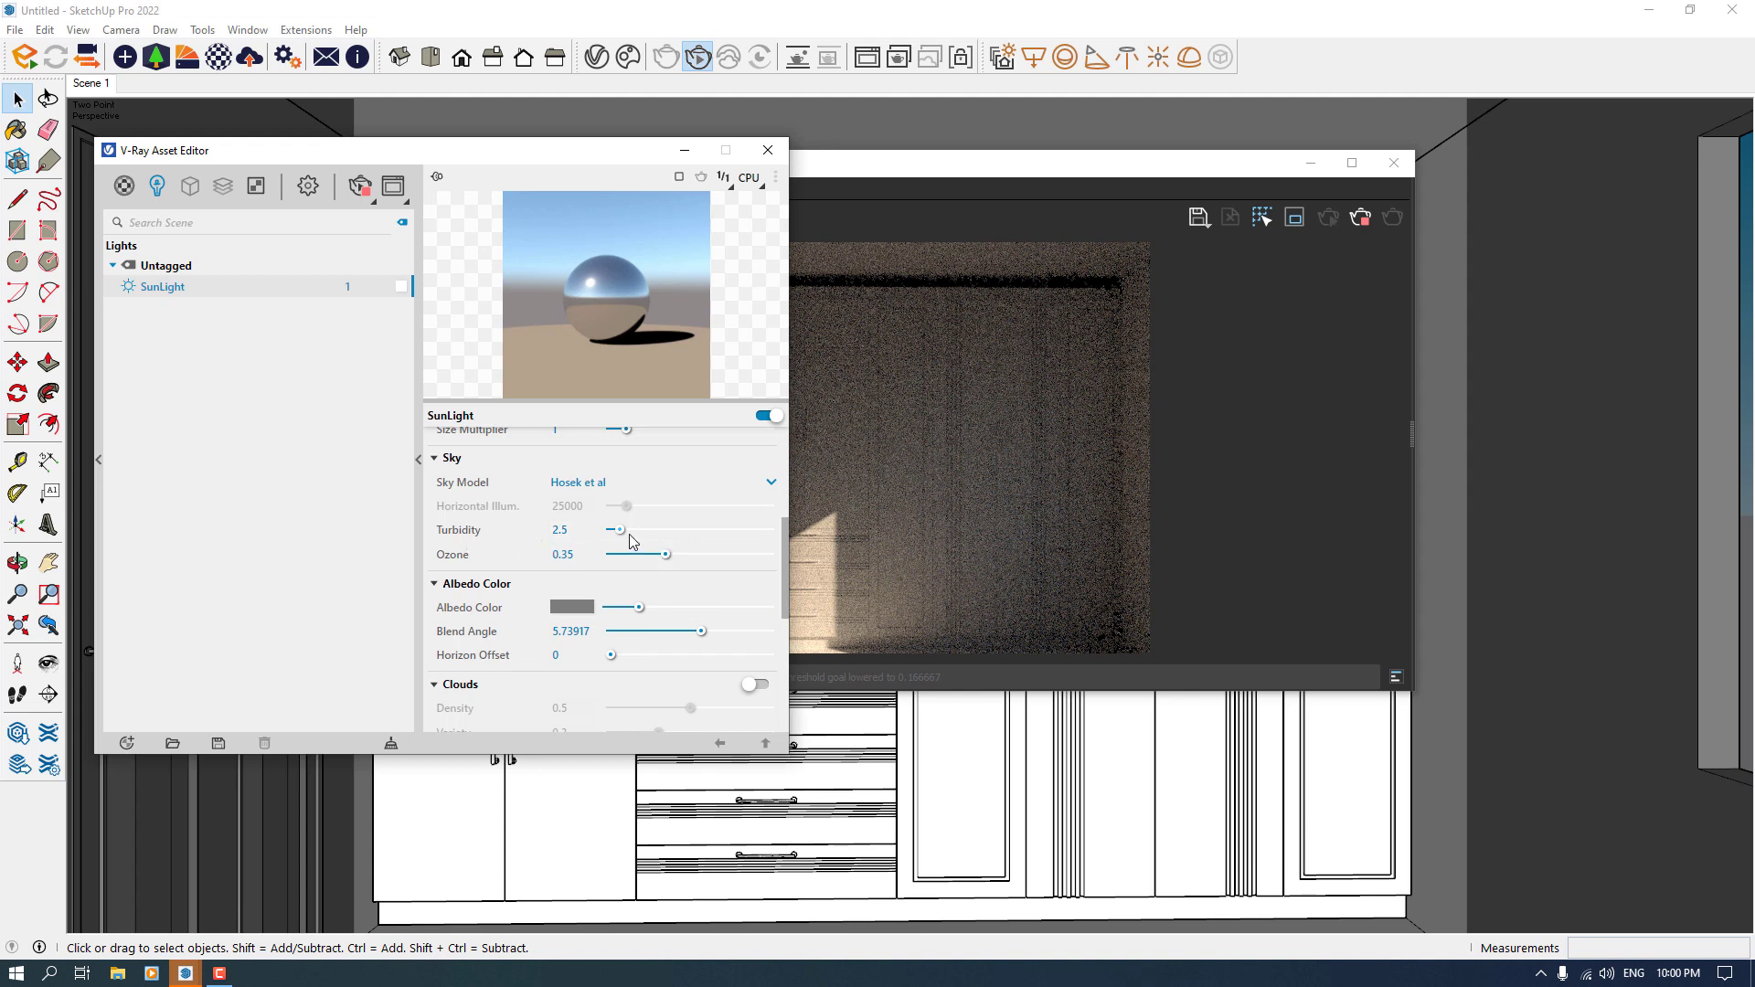
Step: Try other sky turbidity values for the SunLight, including 2, and compare their effect in the running render
{"action": "left_click", "coordinate": [590, 533]}
{"action": "key", "text": "Return"}
{"action": "left_click", "coordinate": [979, 527]}
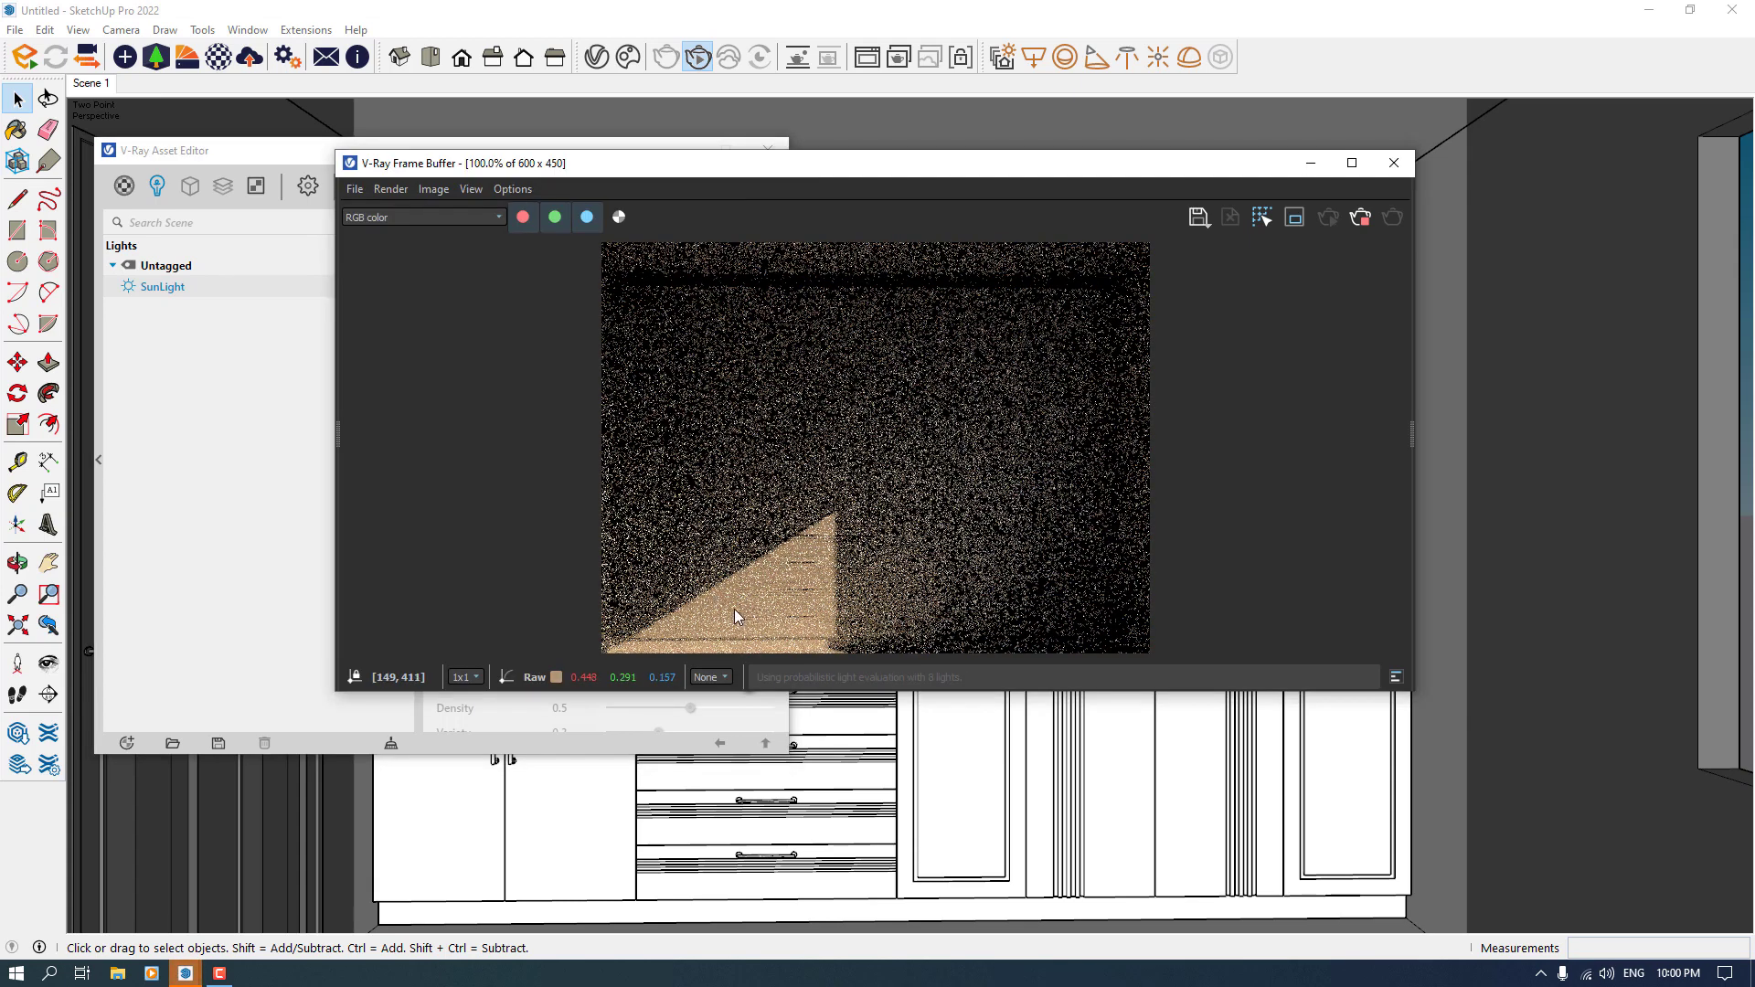
{"action": "left_click", "coordinate": [295, 616]}
{"action": "left_click", "coordinate": [942, 578]}
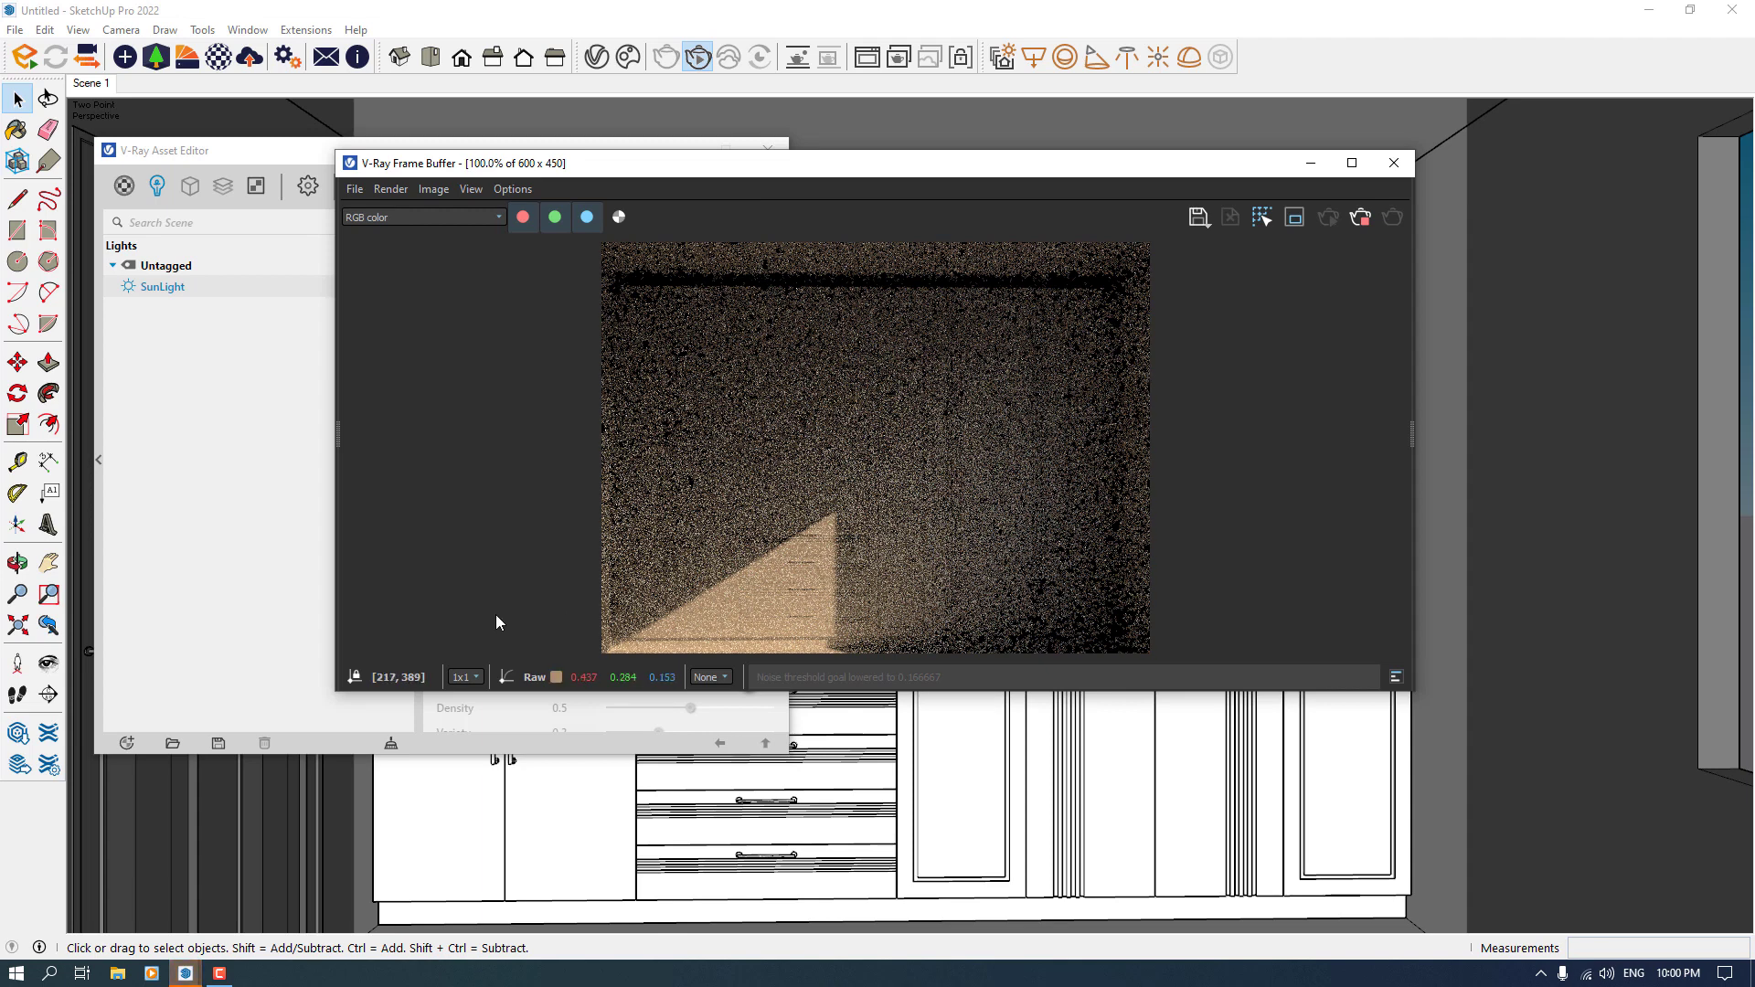
{"action": "left_click", "coordinate": [254, 535]}
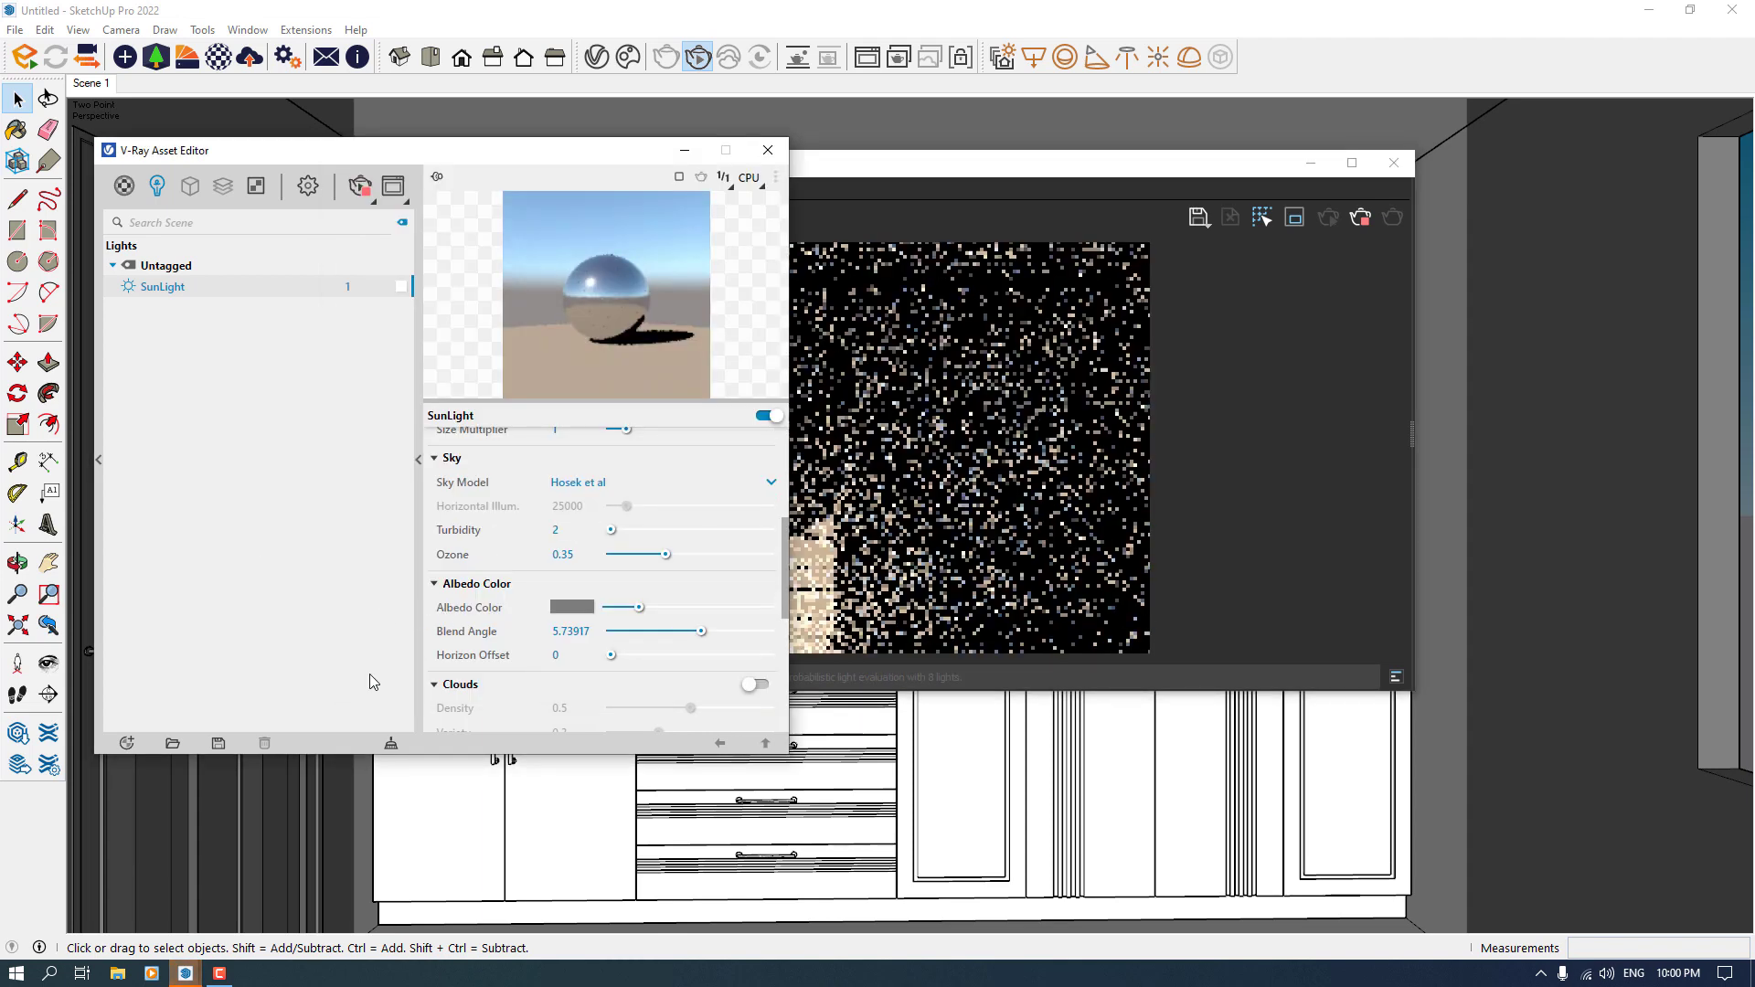
{"action": "left_click", "coordinate": [1016, 491]}
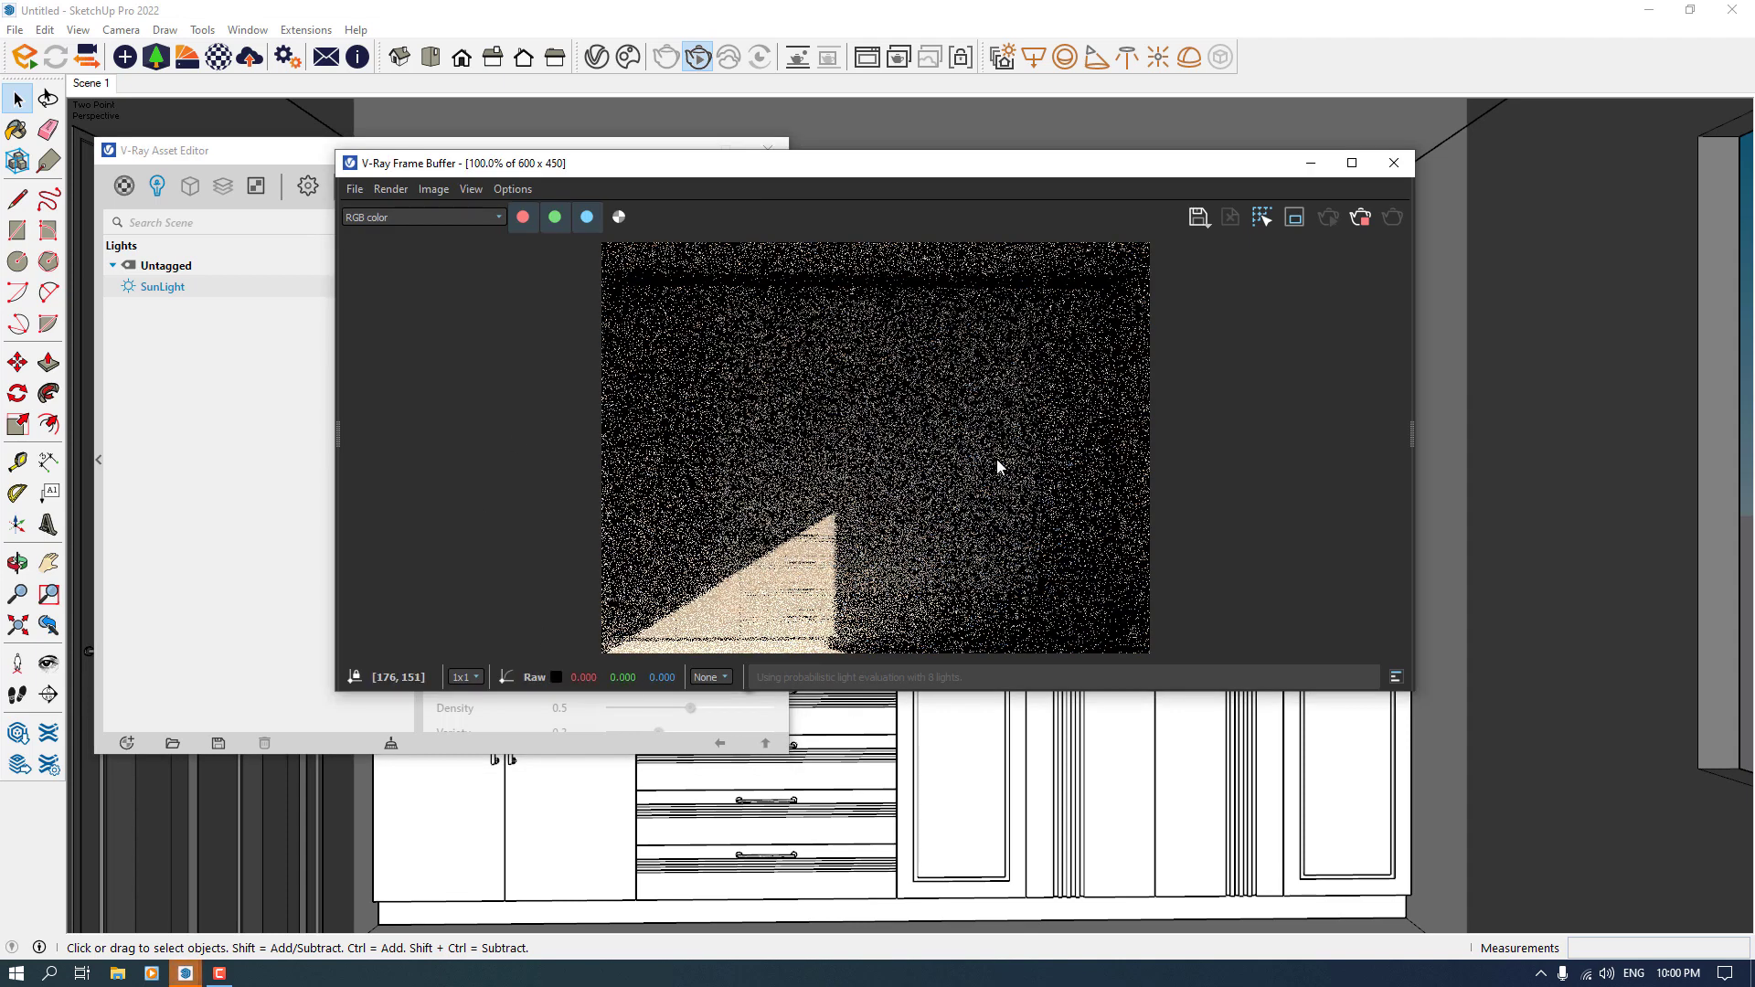
{"action": "left_click", "coordinate": [251, 570]}
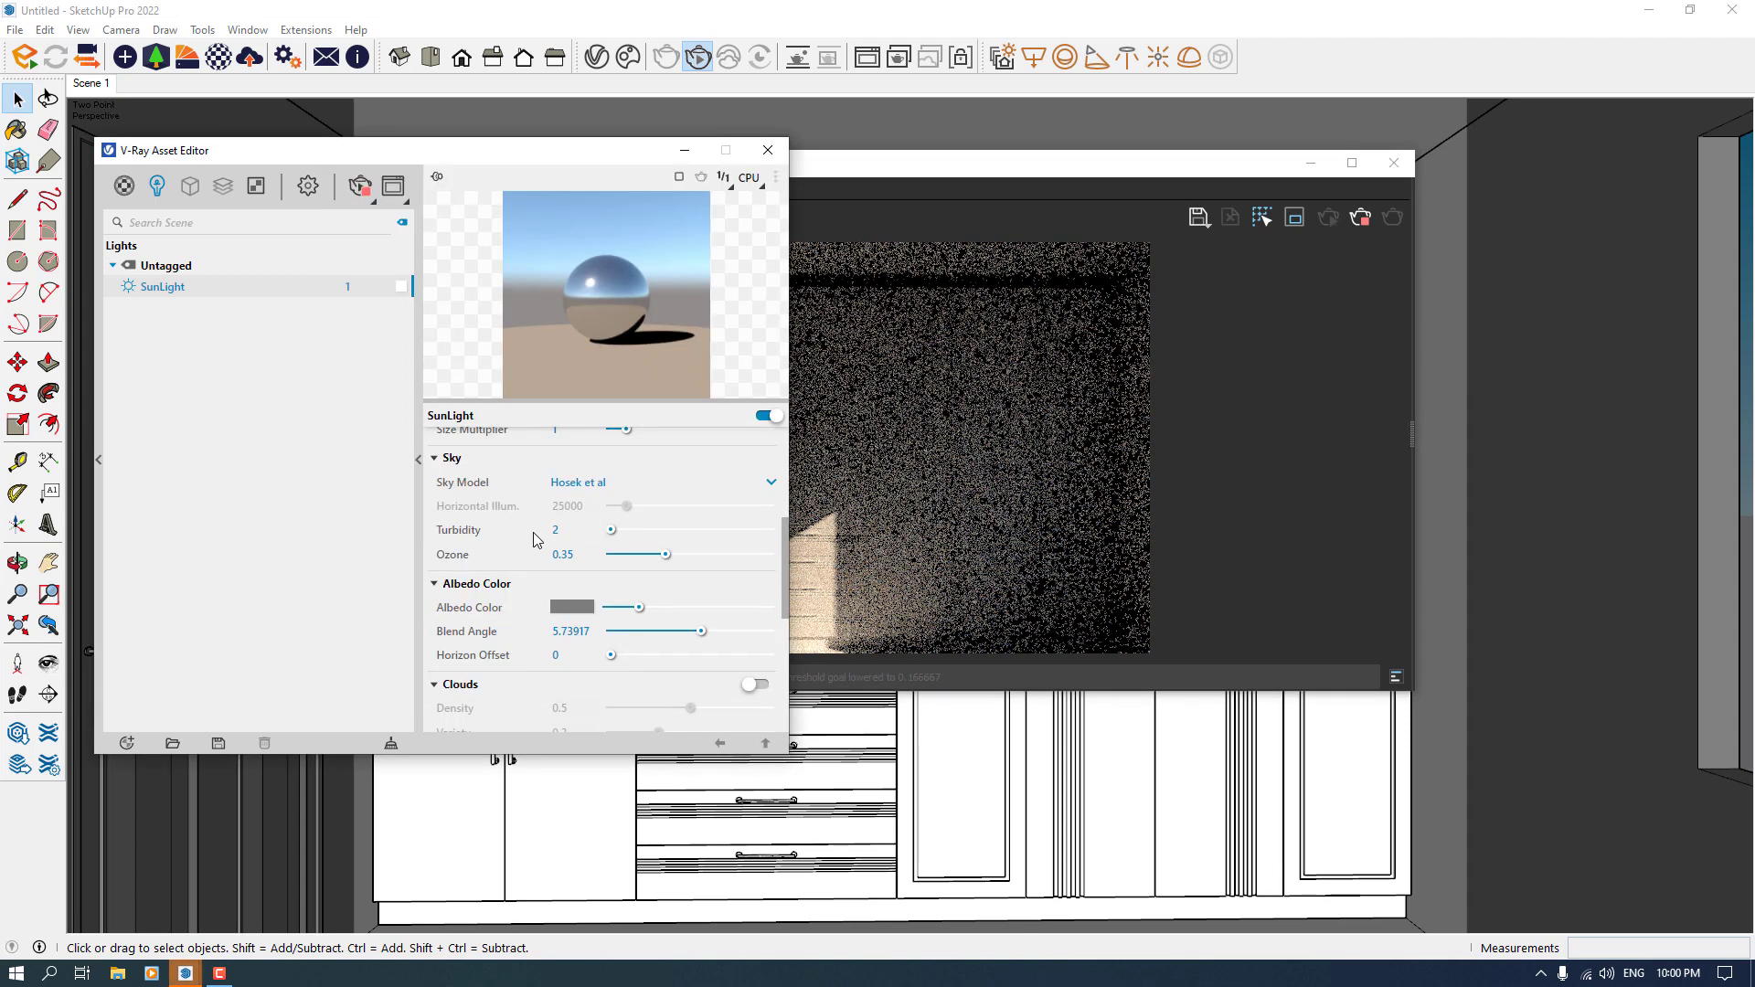
Step: Set the SunLight's turbidity to 2.6 and its ozone to 0.1, and check the running render
{"action": "left_click", "coordinate": [564, 530]}
{"action": "type", "text": "2.6"}
{"action": "key", "text": "Return"}
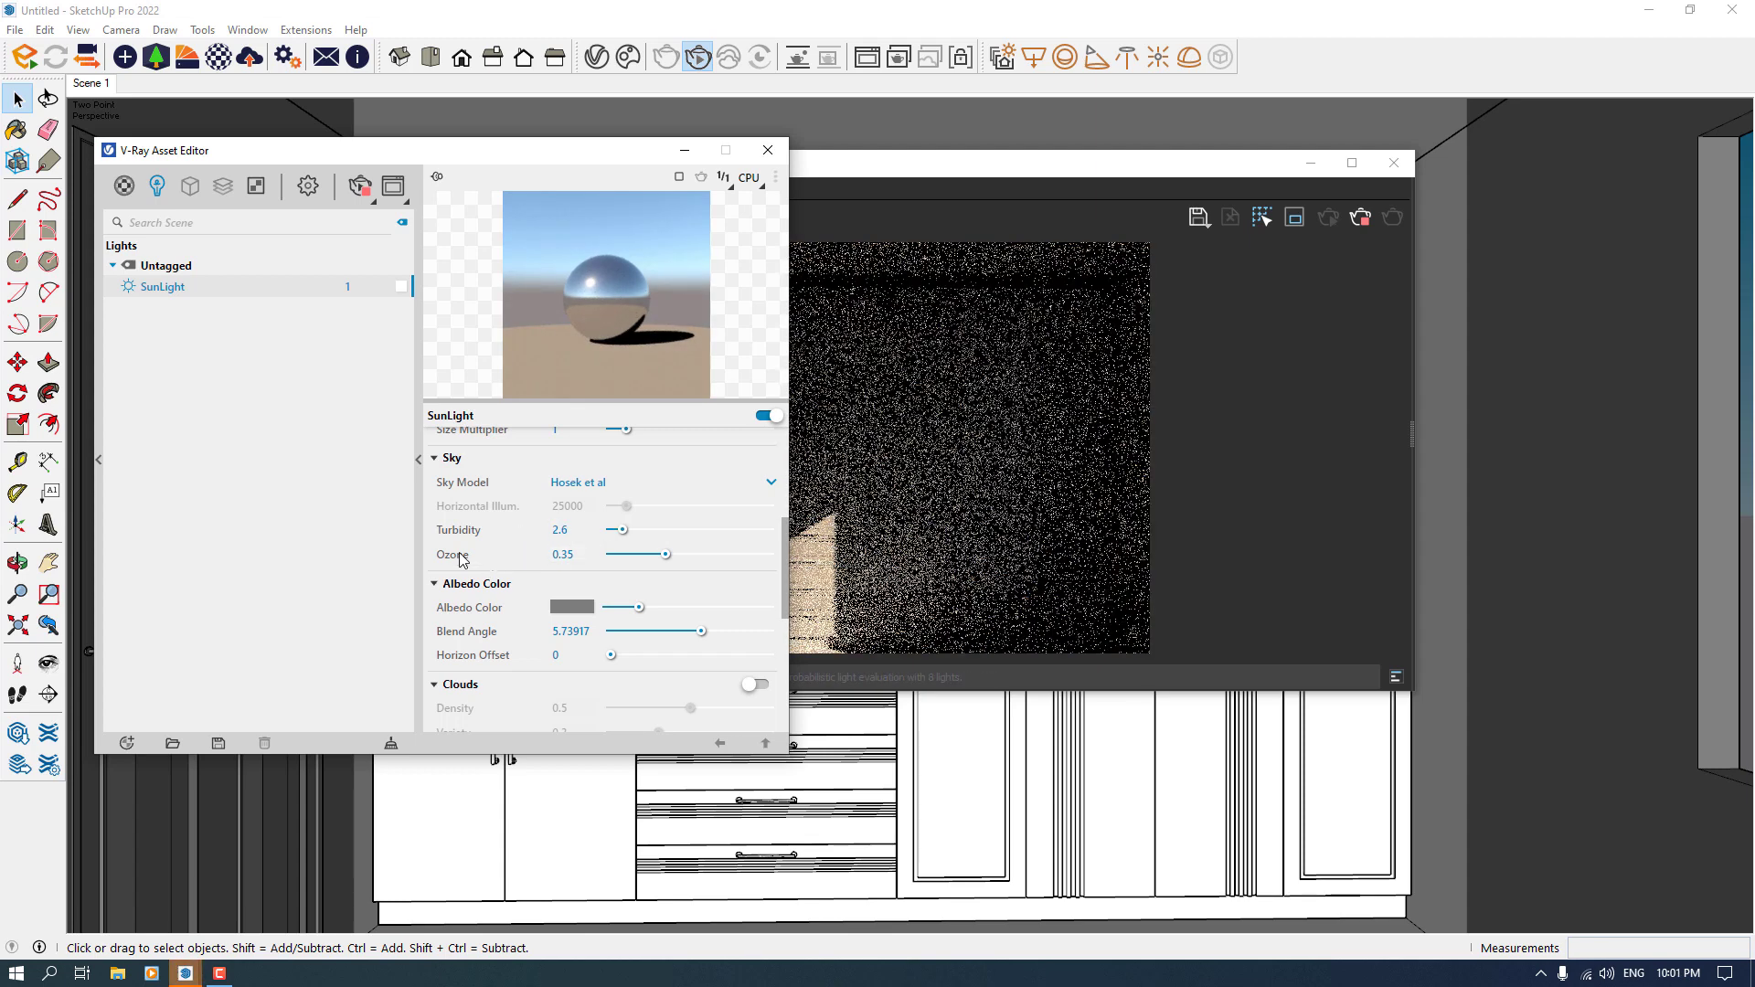
{"action": "left_click", "coordinate": [583, 555]}
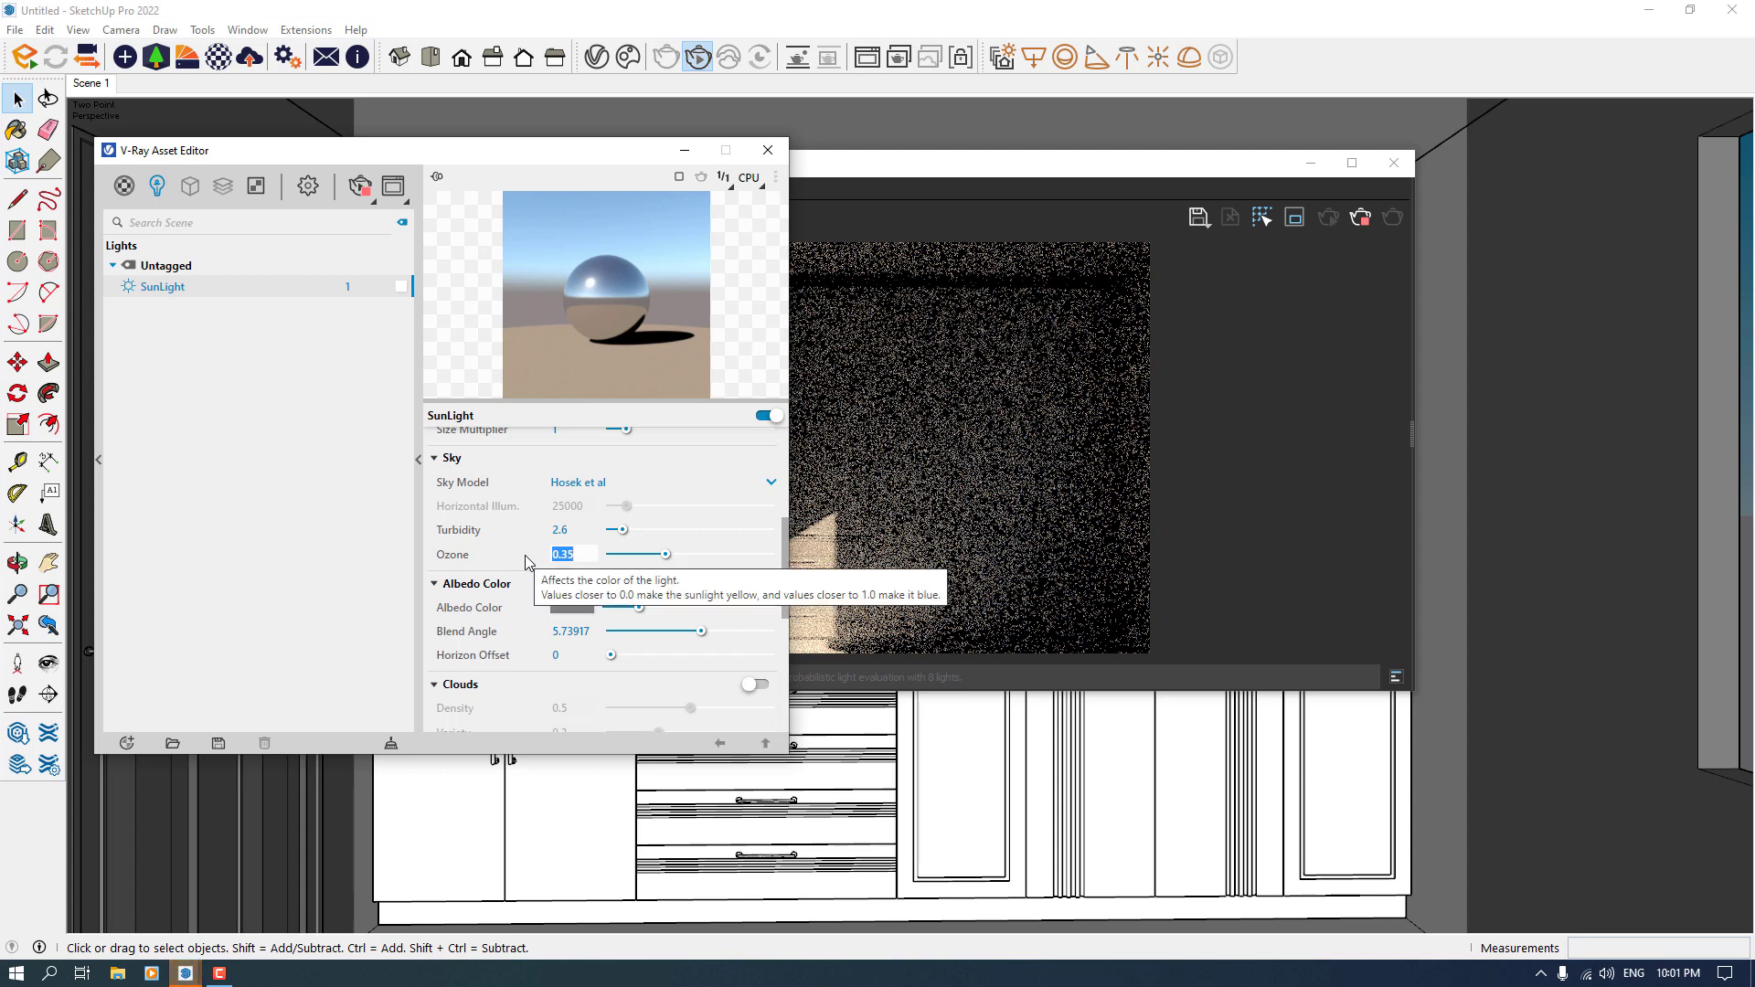
{"action": "type", "text": "0.1"}
{"action": "key", "text": "Return"}
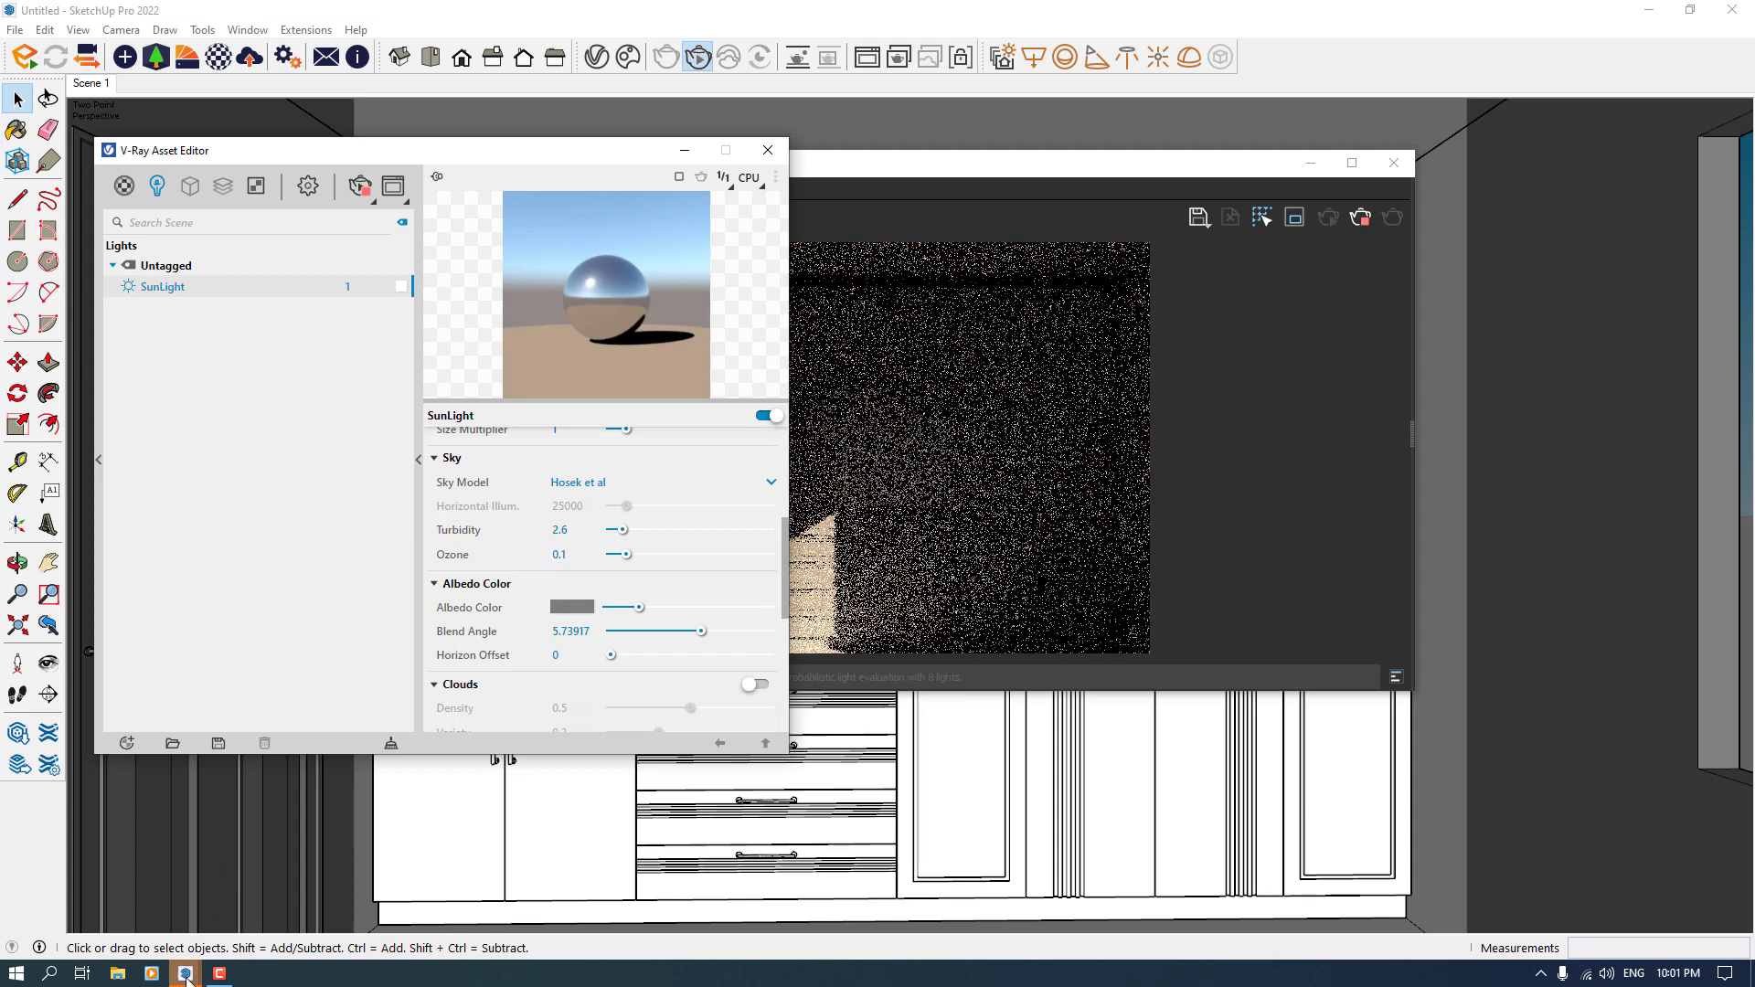
{"action": "left_click", "coordinate": [909, 458]}
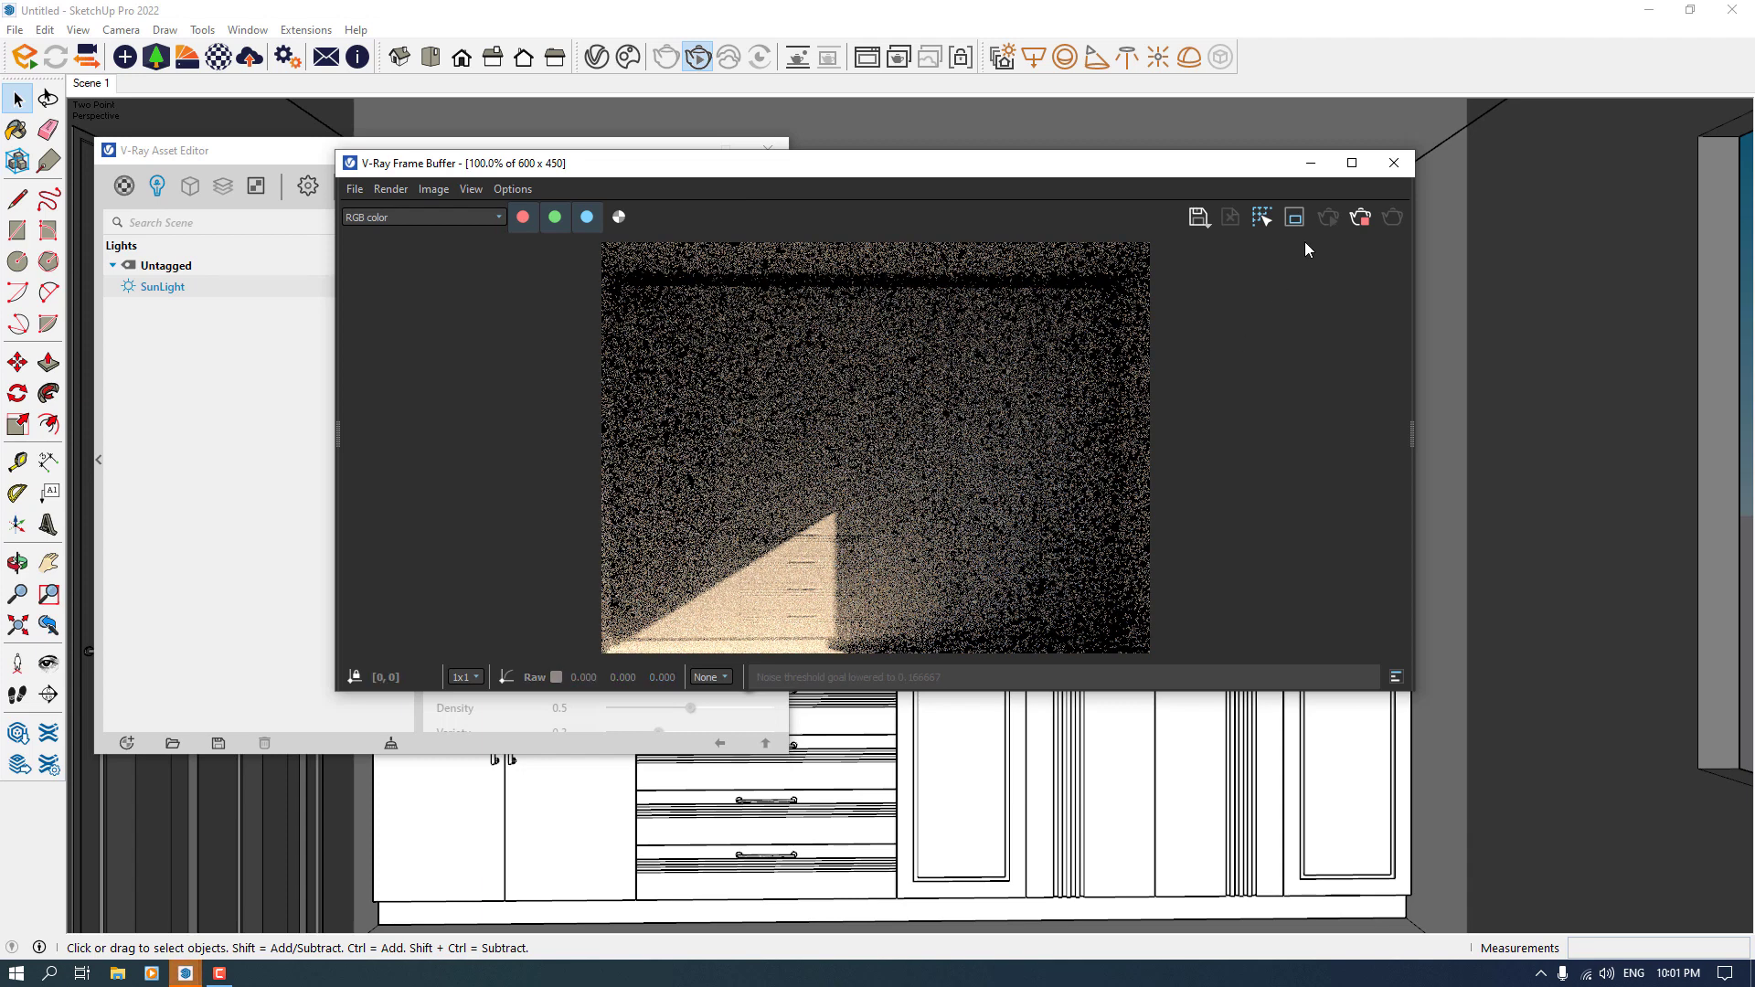
Step: Enable Material Override in the V-Ray render settings and check the wardrobe render
{"action": "left_click", "coordinate": [318, 491]}
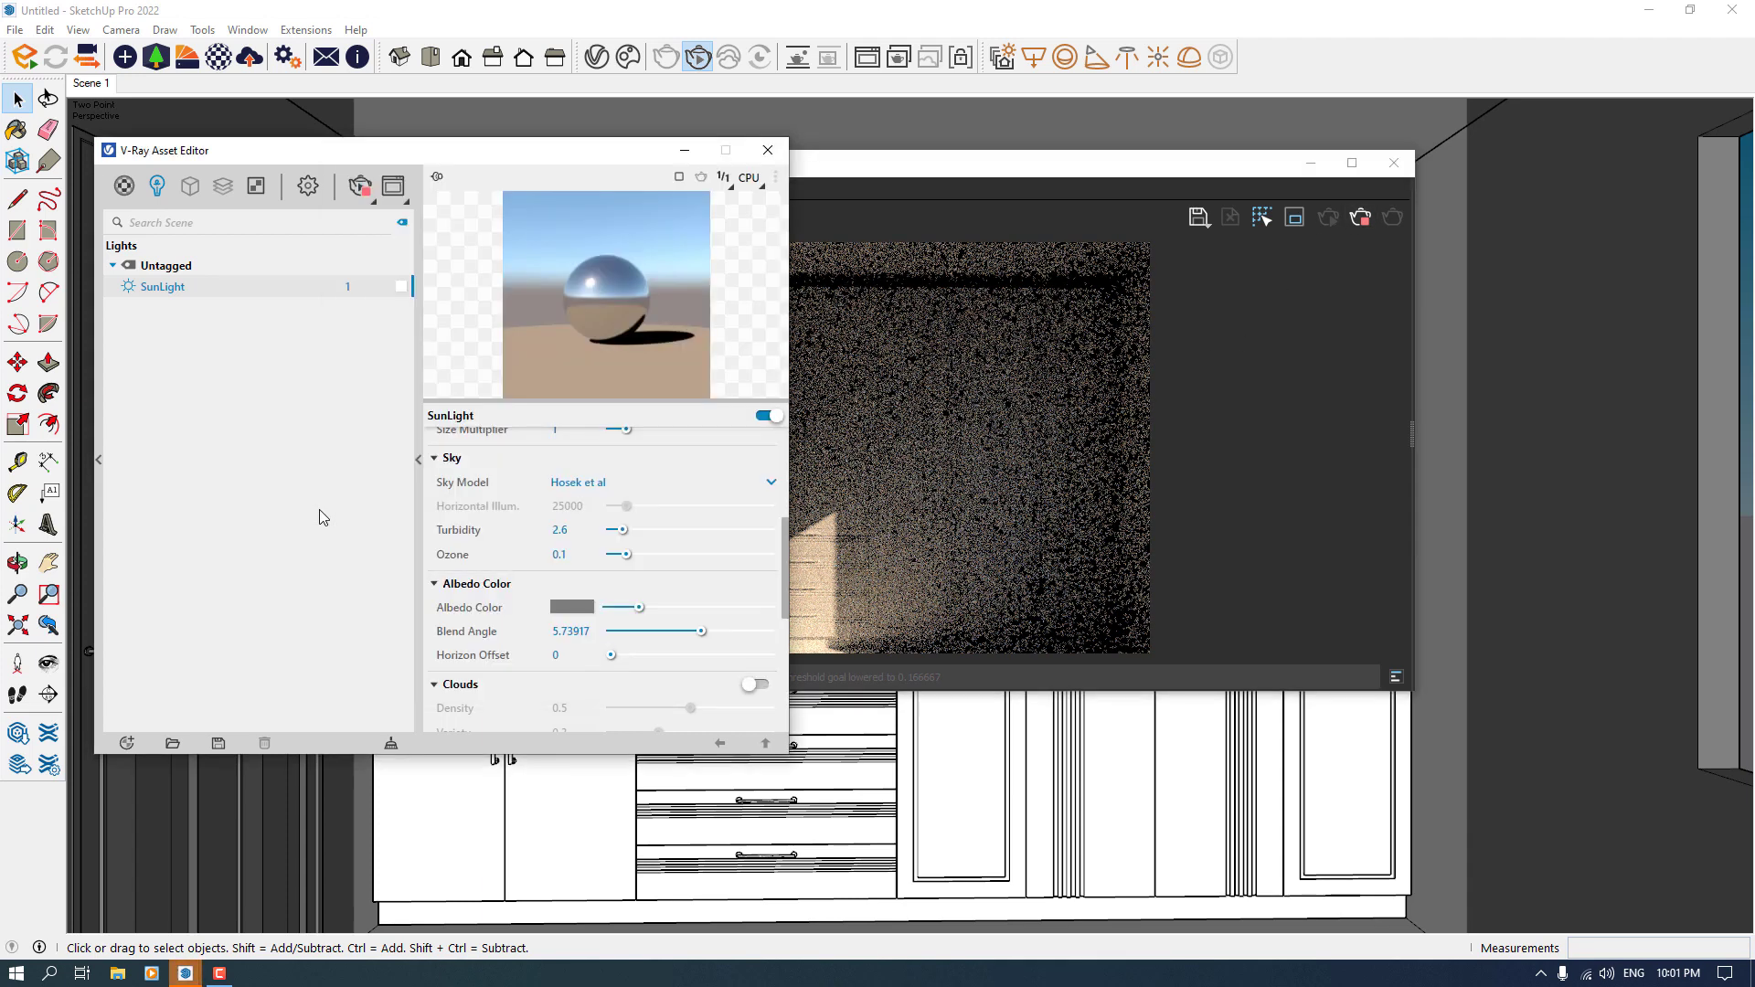
{"action": "scroll", "coordinate": [529, 605], "scroll_direction": "down", "scroll_amount": 5}
{"action": "scroll", "coordinate": [529, 605], "scroll_direction": "up", "scroll_amount": 10}
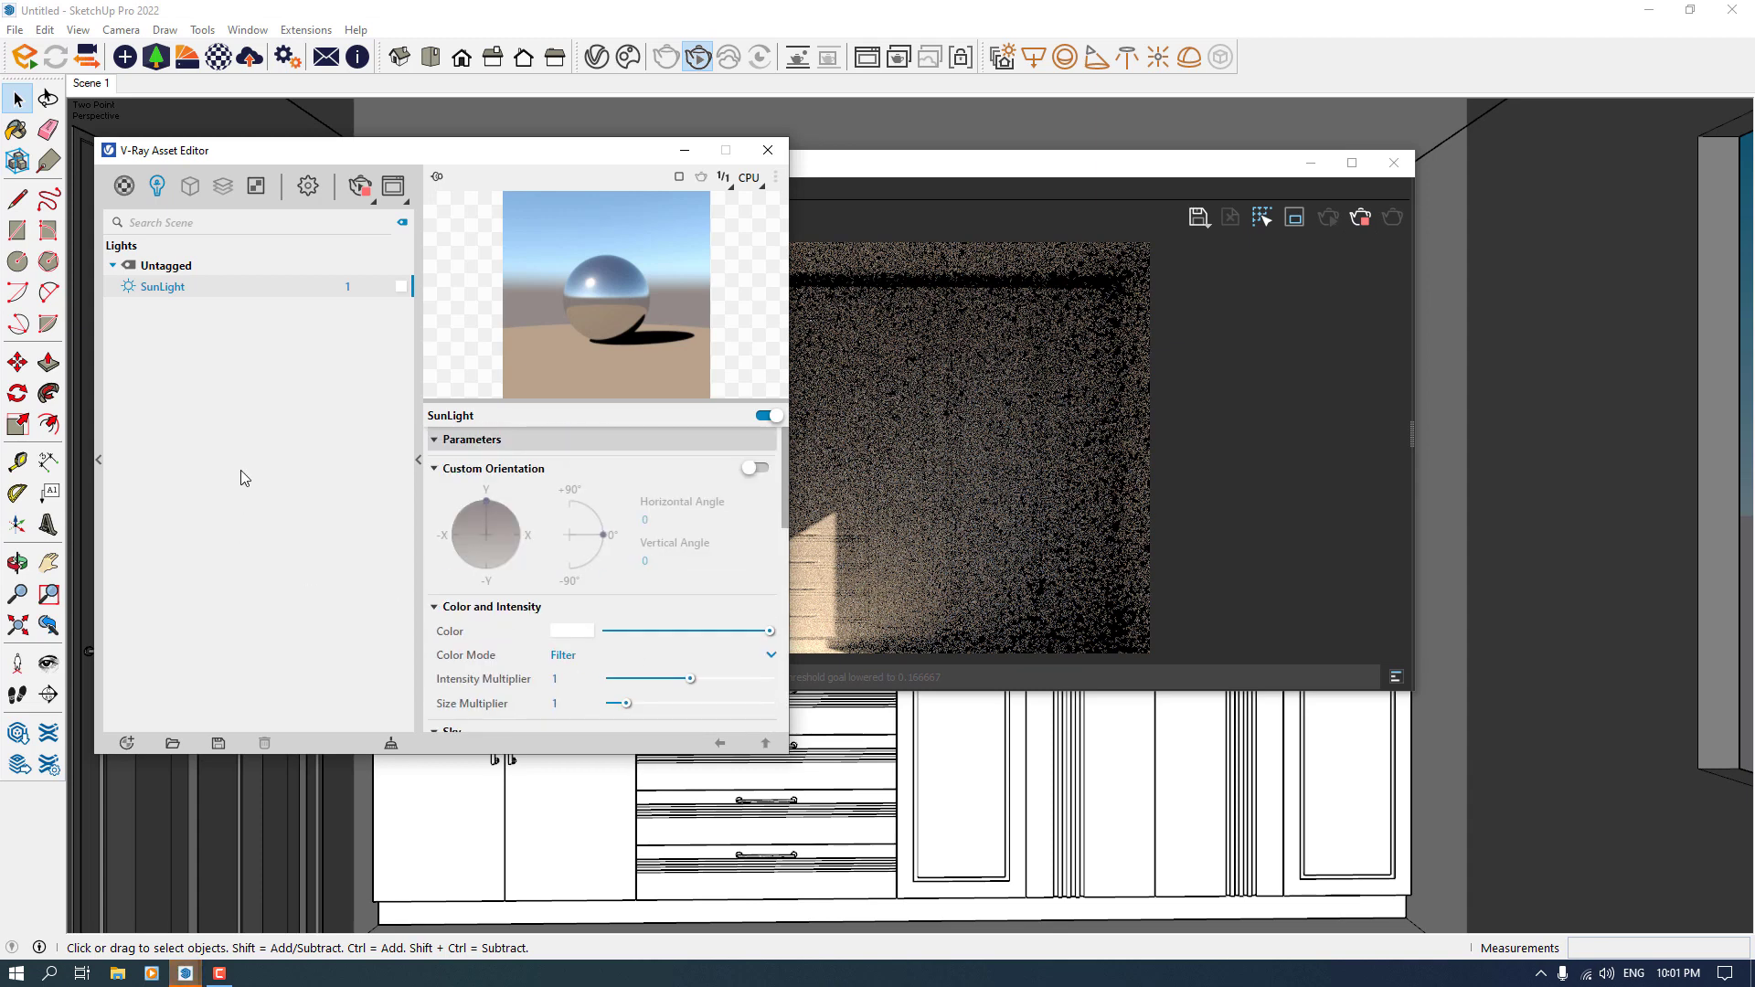
{"action": "left_click", "coordinate": [309, 186]}
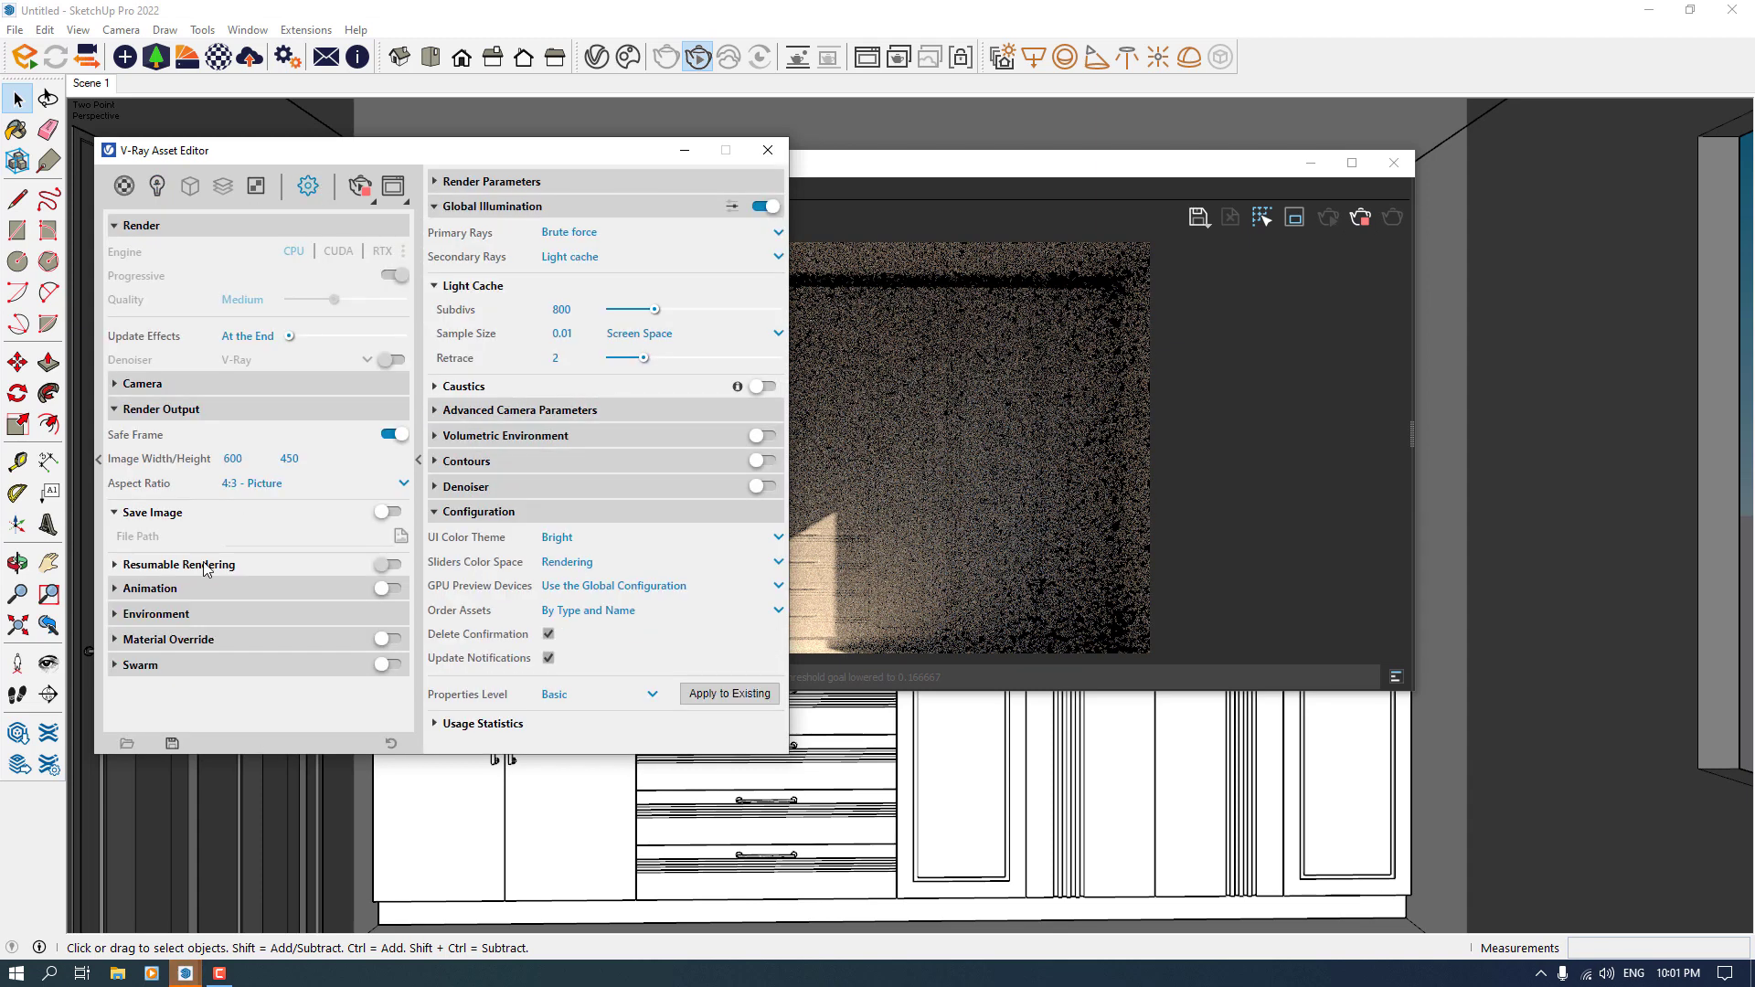
{"action": "left_click", "coordinate": [951, 437]}
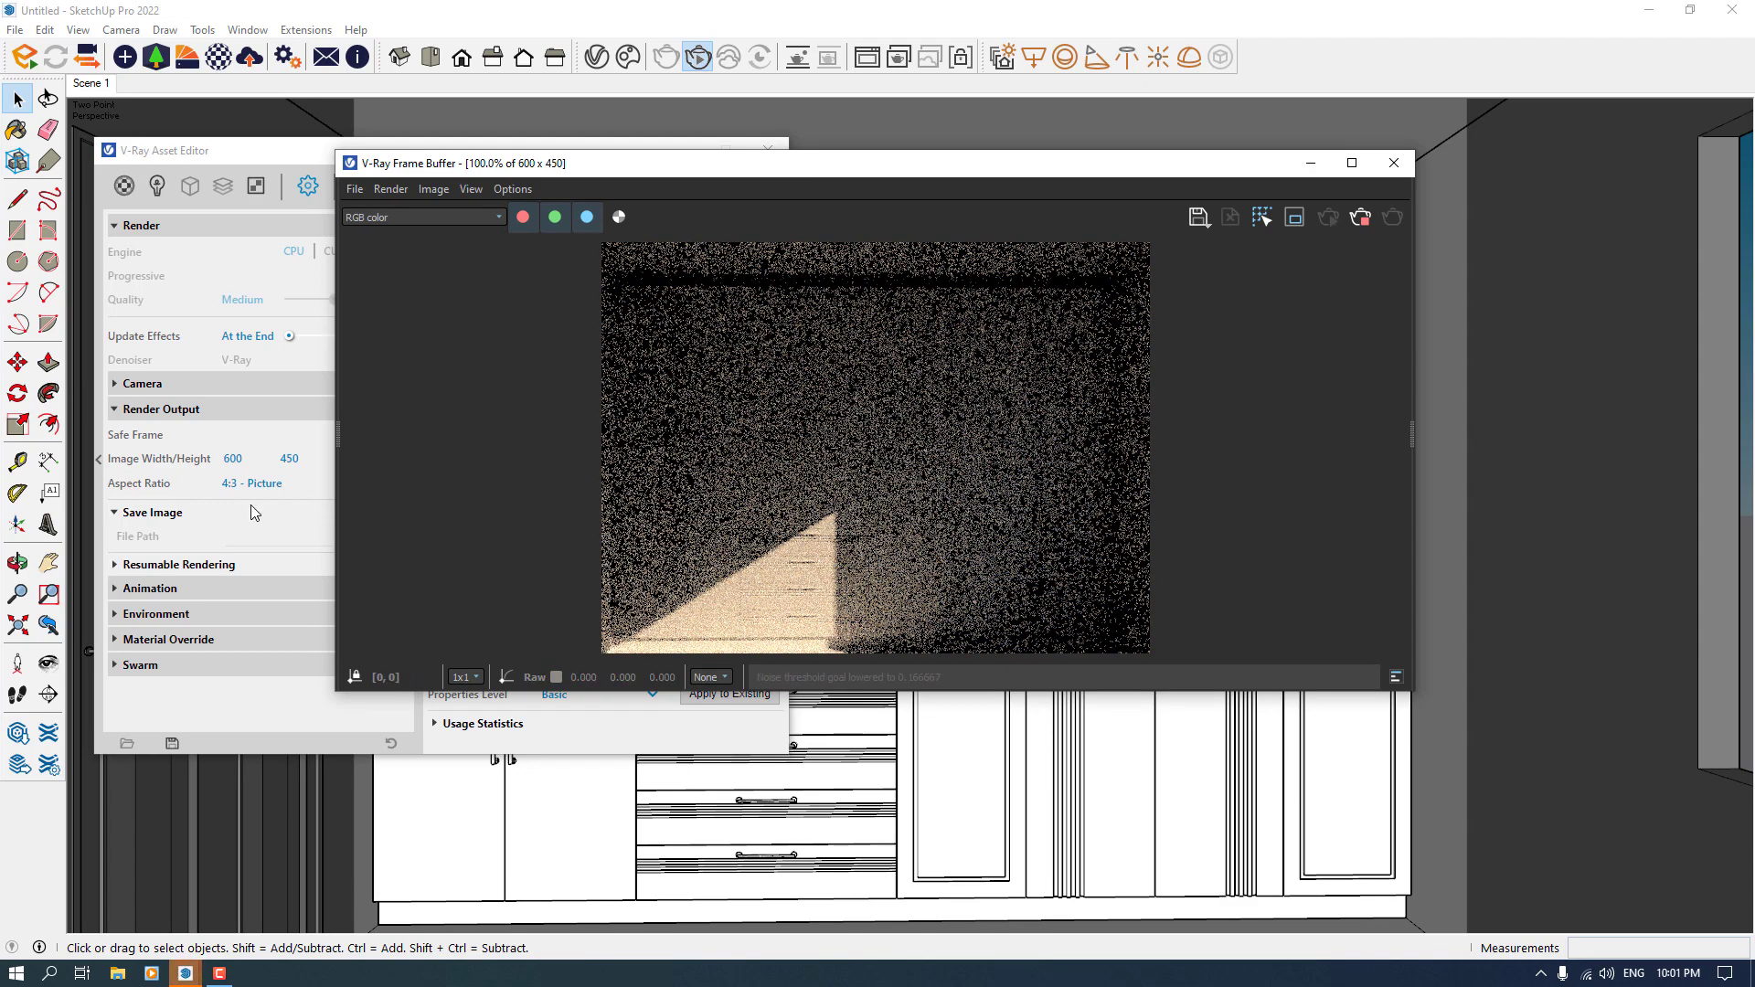
{"action": "left_click", "coordinate": [216, 693]}
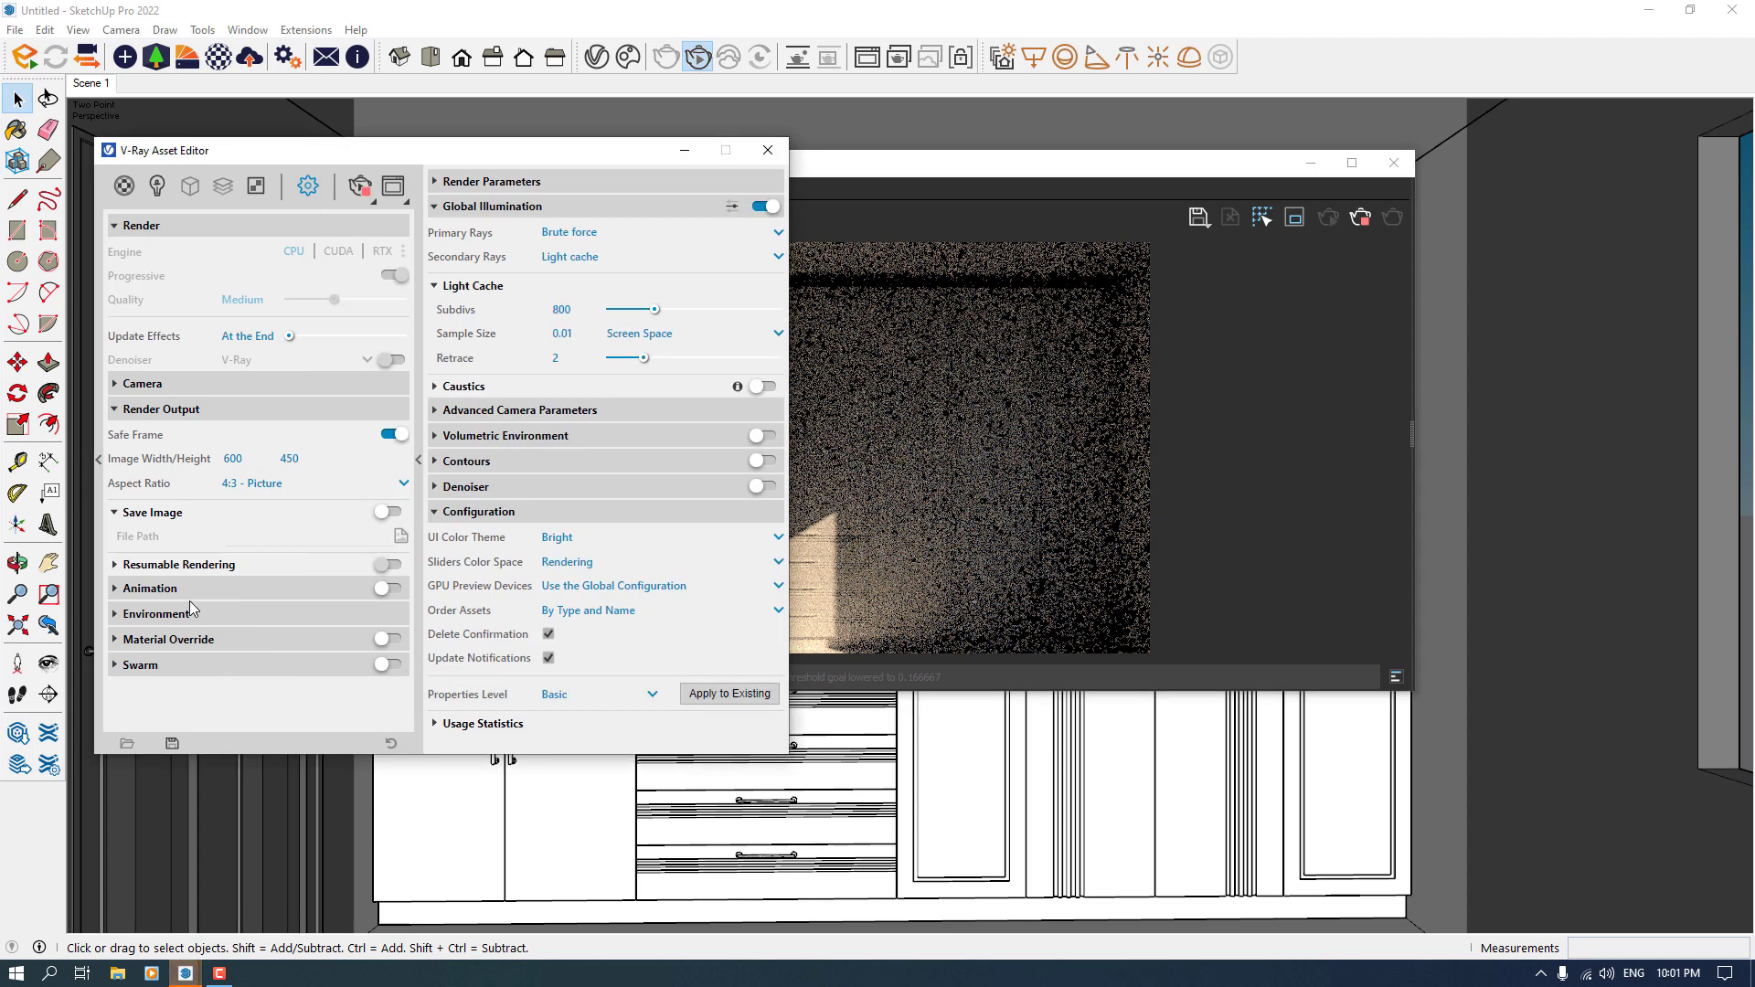
{"action": "left_click", "coordinate": [202, 640]}
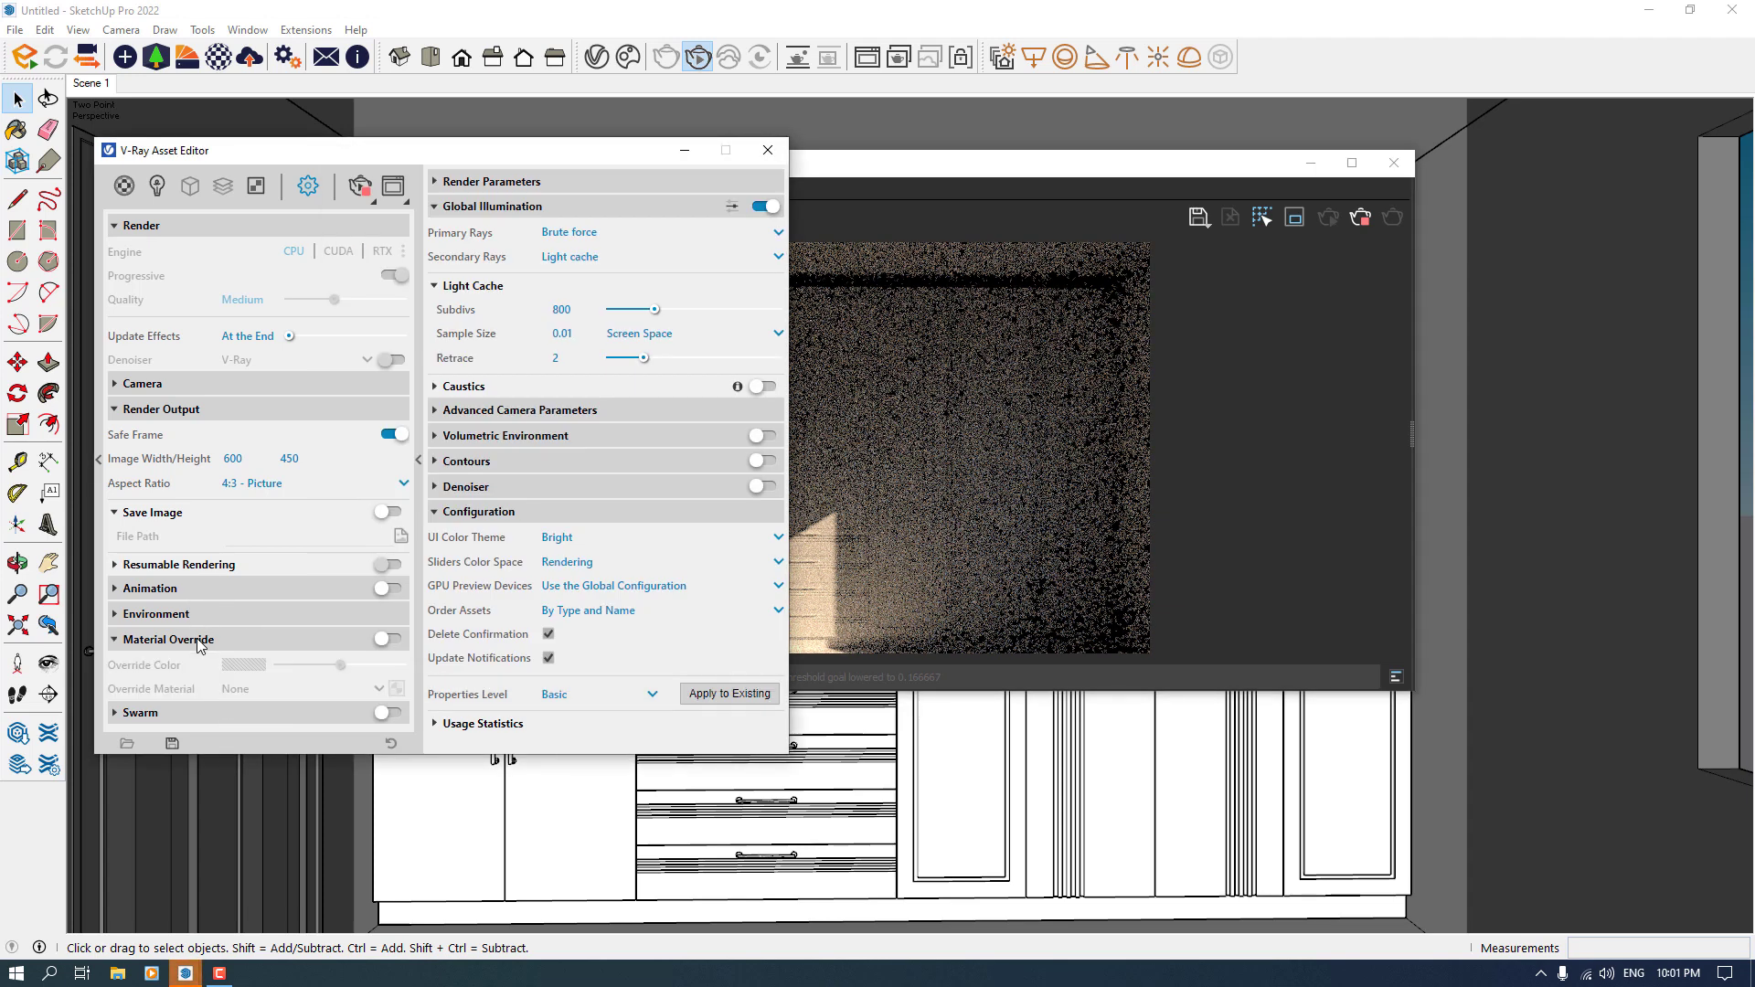
{"action": "left_click", "coordinate": [387, 640]}
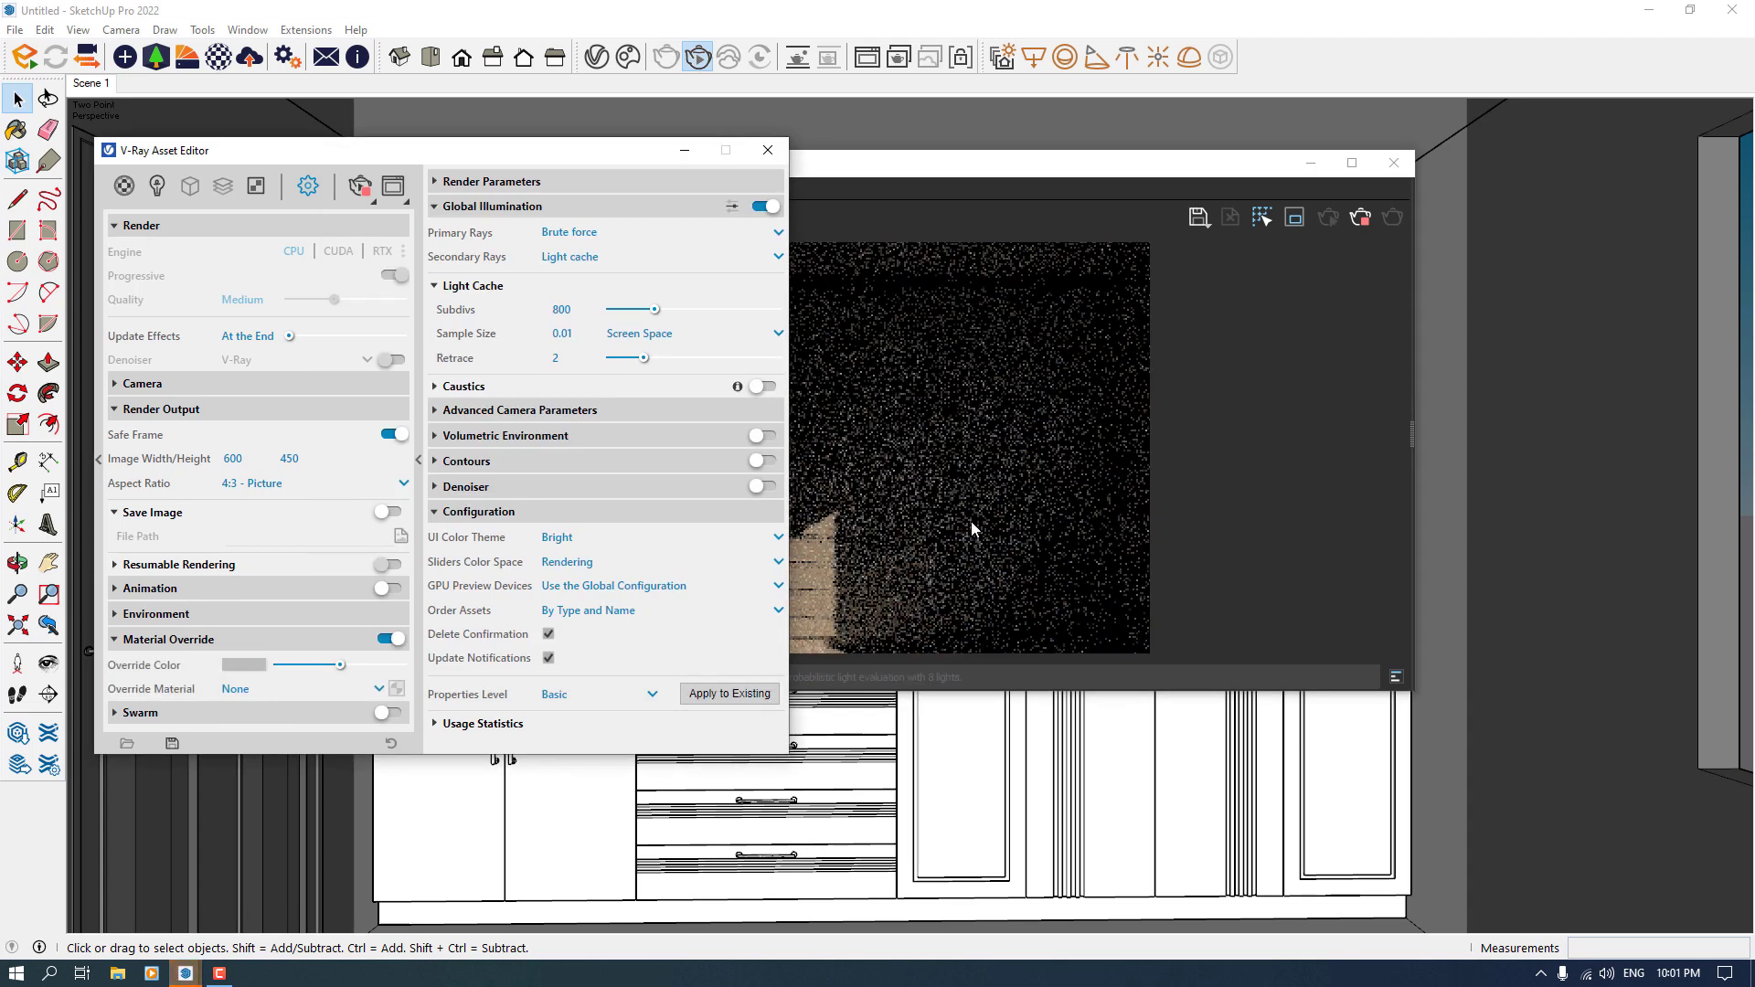
{"action": "left_click", "coordinate": [904, 580]}
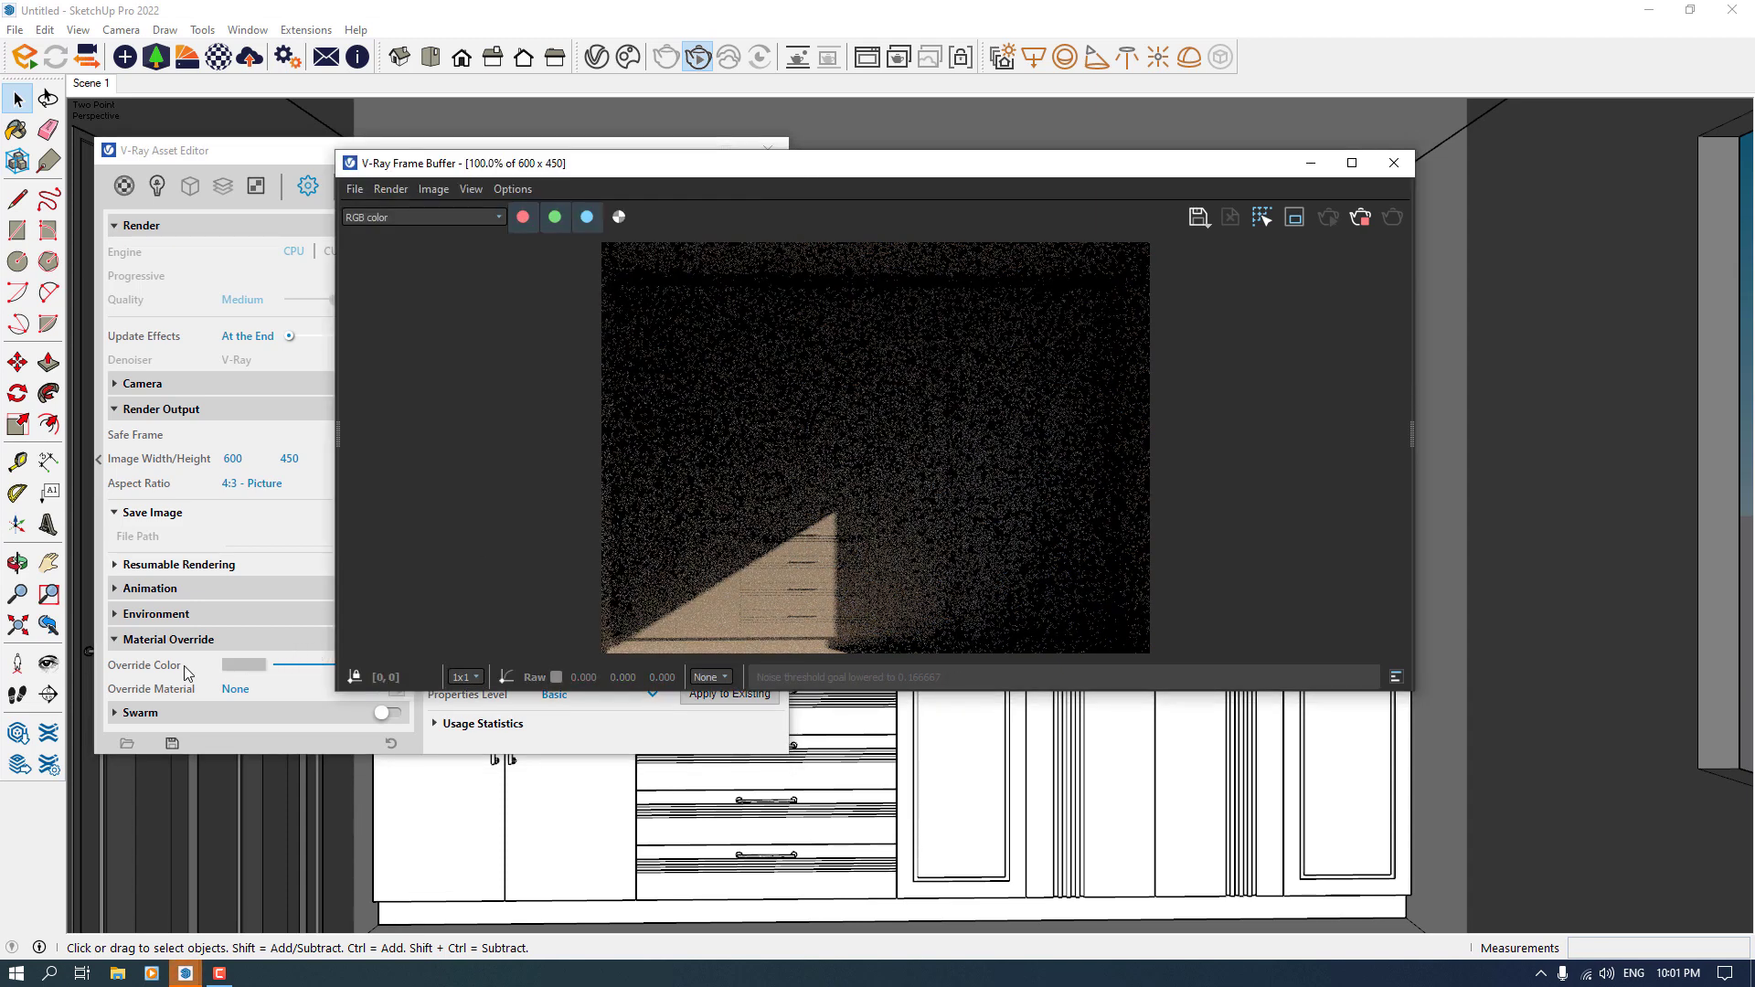
Step: Set the material override color to pure white and close the color picker
{"action": "left_click", "coordinate": [249, 671]}
{"action": "mouse_move", "coordinate": [636, 493]}
{"action": "left_mouse_down"}
{"action": "mouse_move", "coordinate": [627, 400]}
{"action": "mouse_move", "coordinate": [580, 341]}
{"action": "left_mouse_up"}
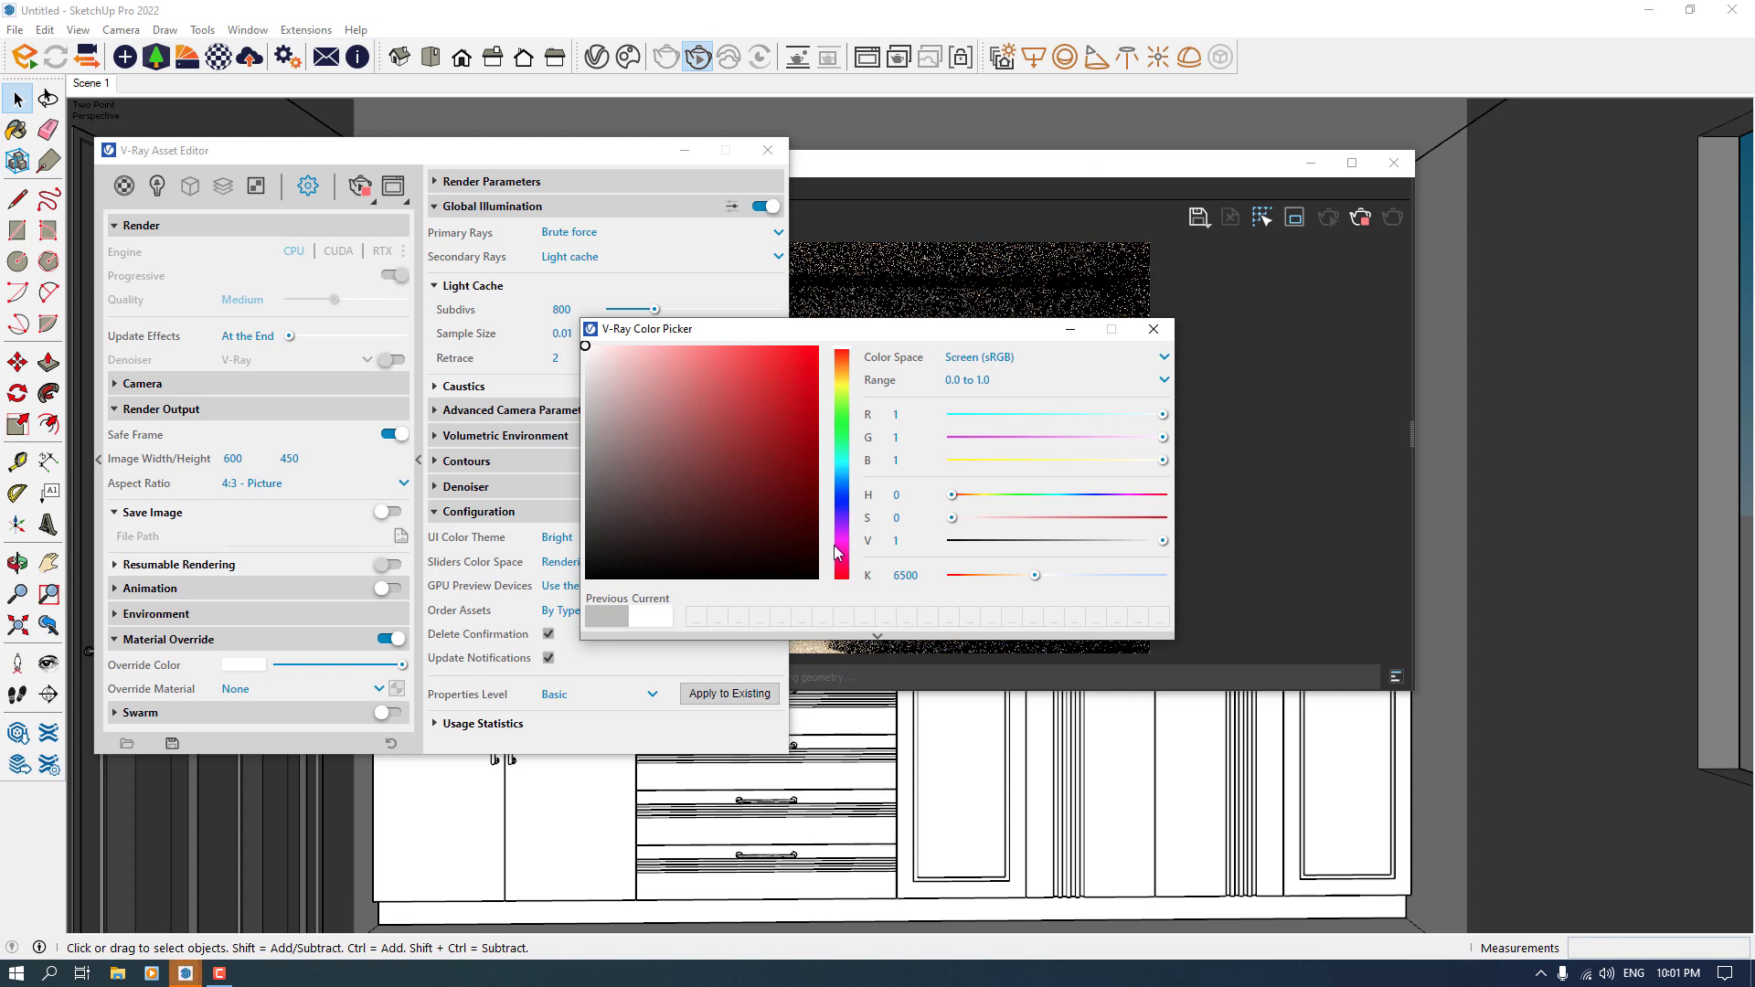
{"action": "left_click", "coordinate": [709, 378]}
{"action": "mouse_move", "coordinate": [777, 328]}
{"action": "left_mouse_down"}
{"action": "mouse_move", "coordinate": [263, 458]}
{"action": "mouse_move", "coordinate": [255, 502]}
{"action": "mouse_move", "coordinate": [201, 521]}
{"action": "mouse_move", "coordinate": [3, 486]}
{"action": "left_mouse_up"}
{"action": "left_click", "coordinate": [1099, 430]}
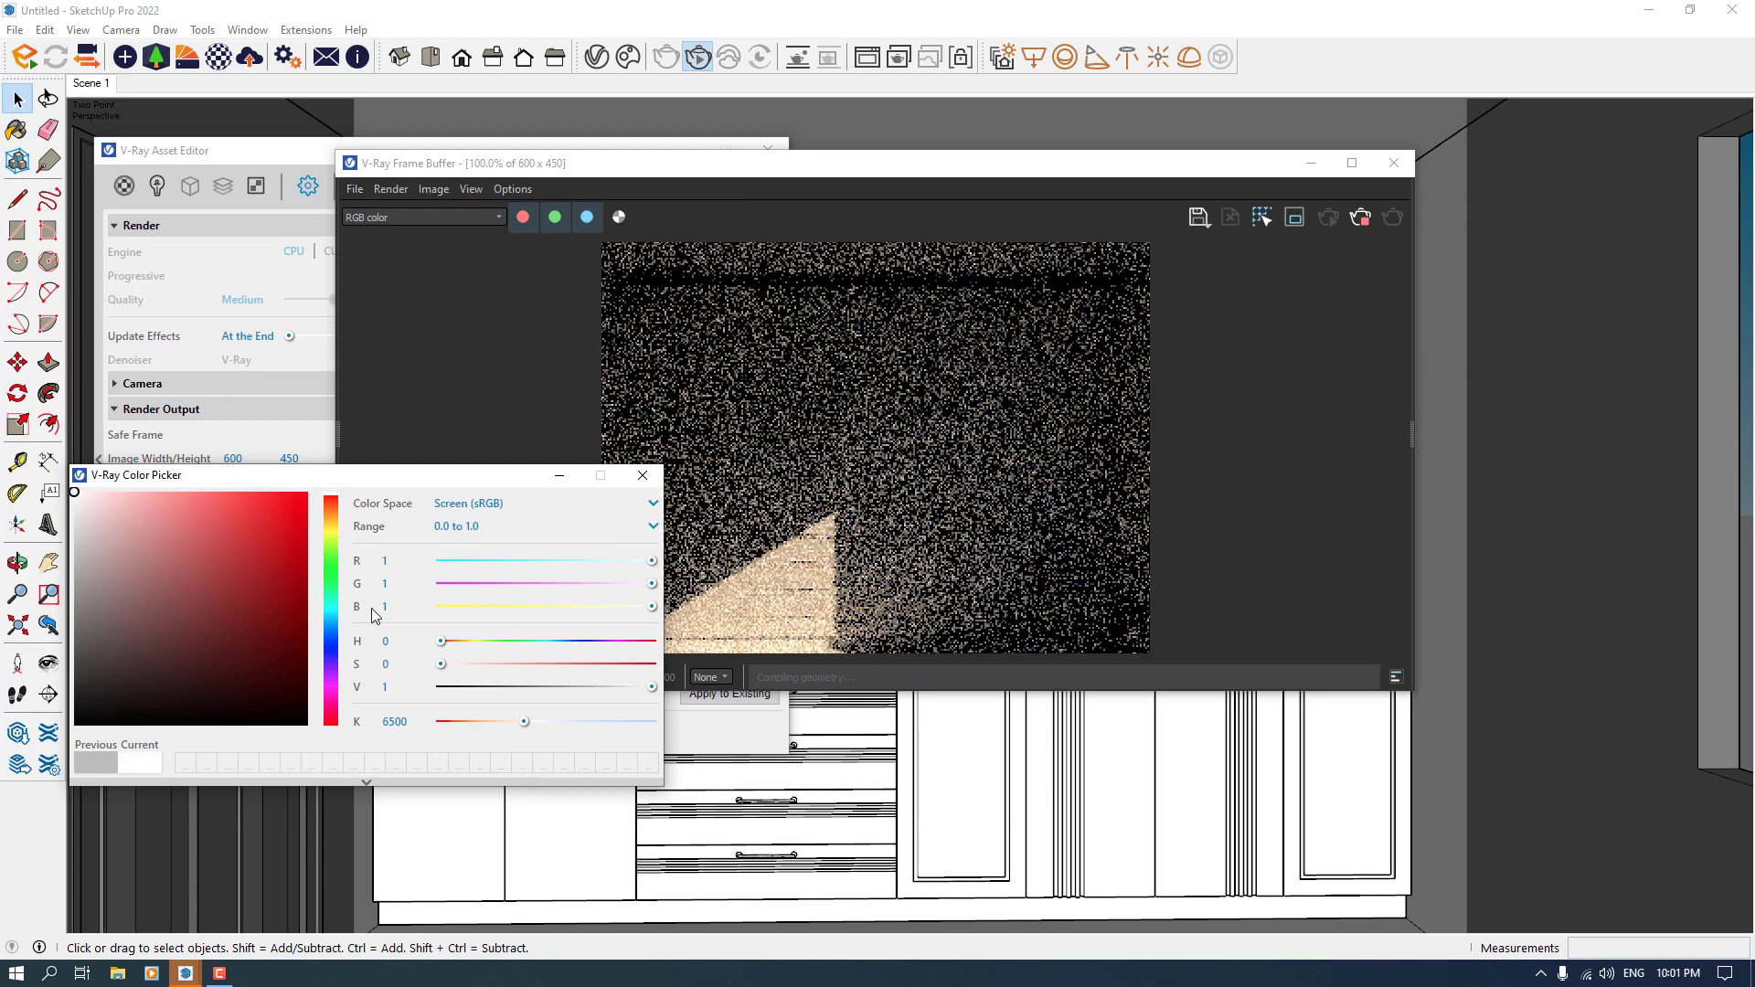
{"action": "left_click", "coordinate": [655, 478]}
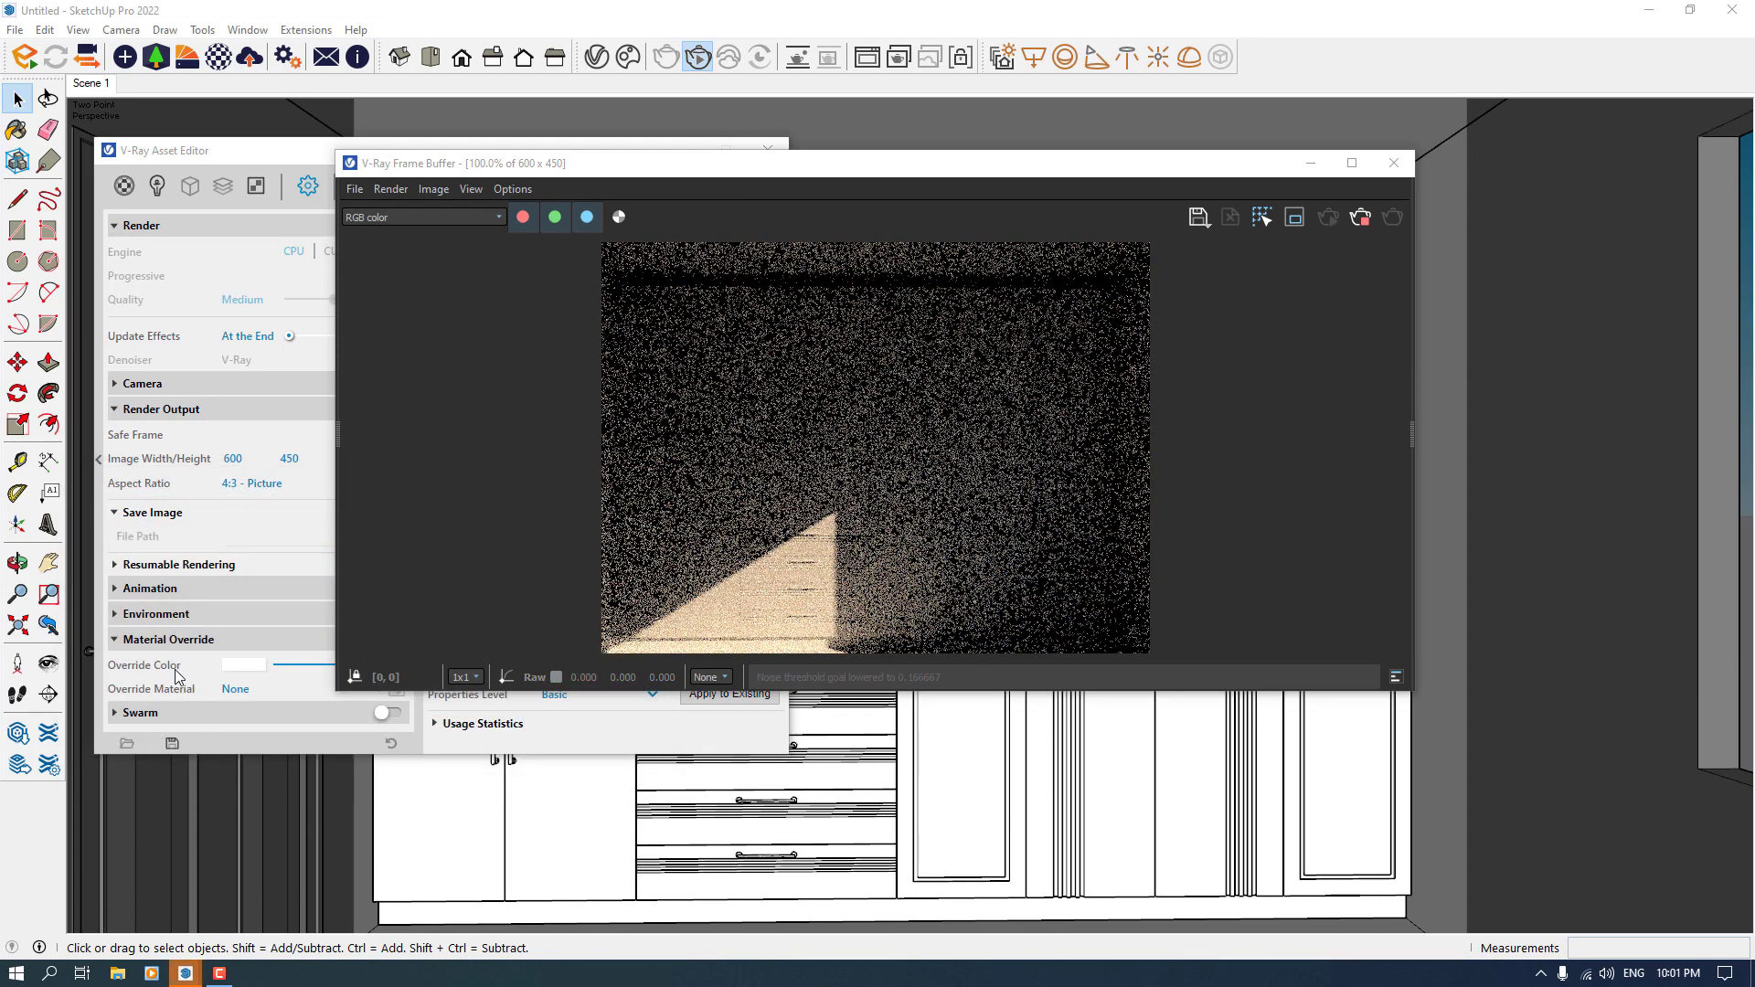
Step: Collapse the Material Override, Global Illumination and Configuration sections and fold away the advanced render settings
{"action": "left_click", "coordinate": [187, 685]}
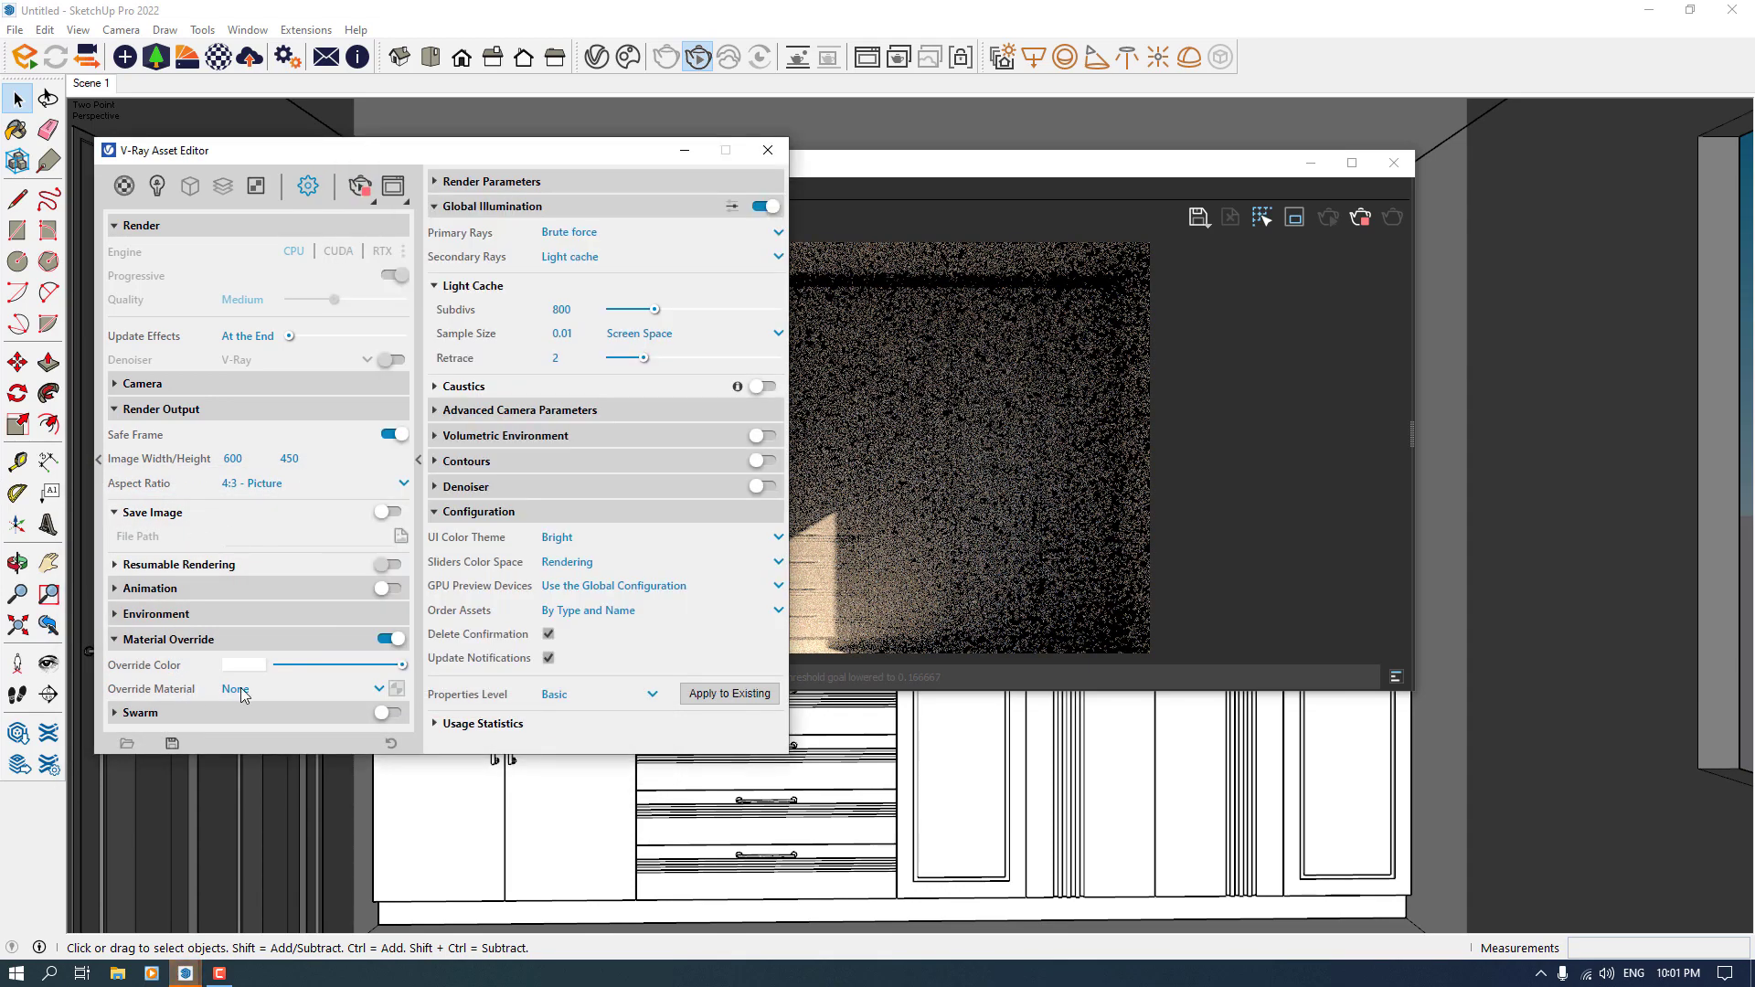
{"action": "left_click", "coordinate": [265, 687]}
{"action": "left_click", "coordinate": [220, 688]}
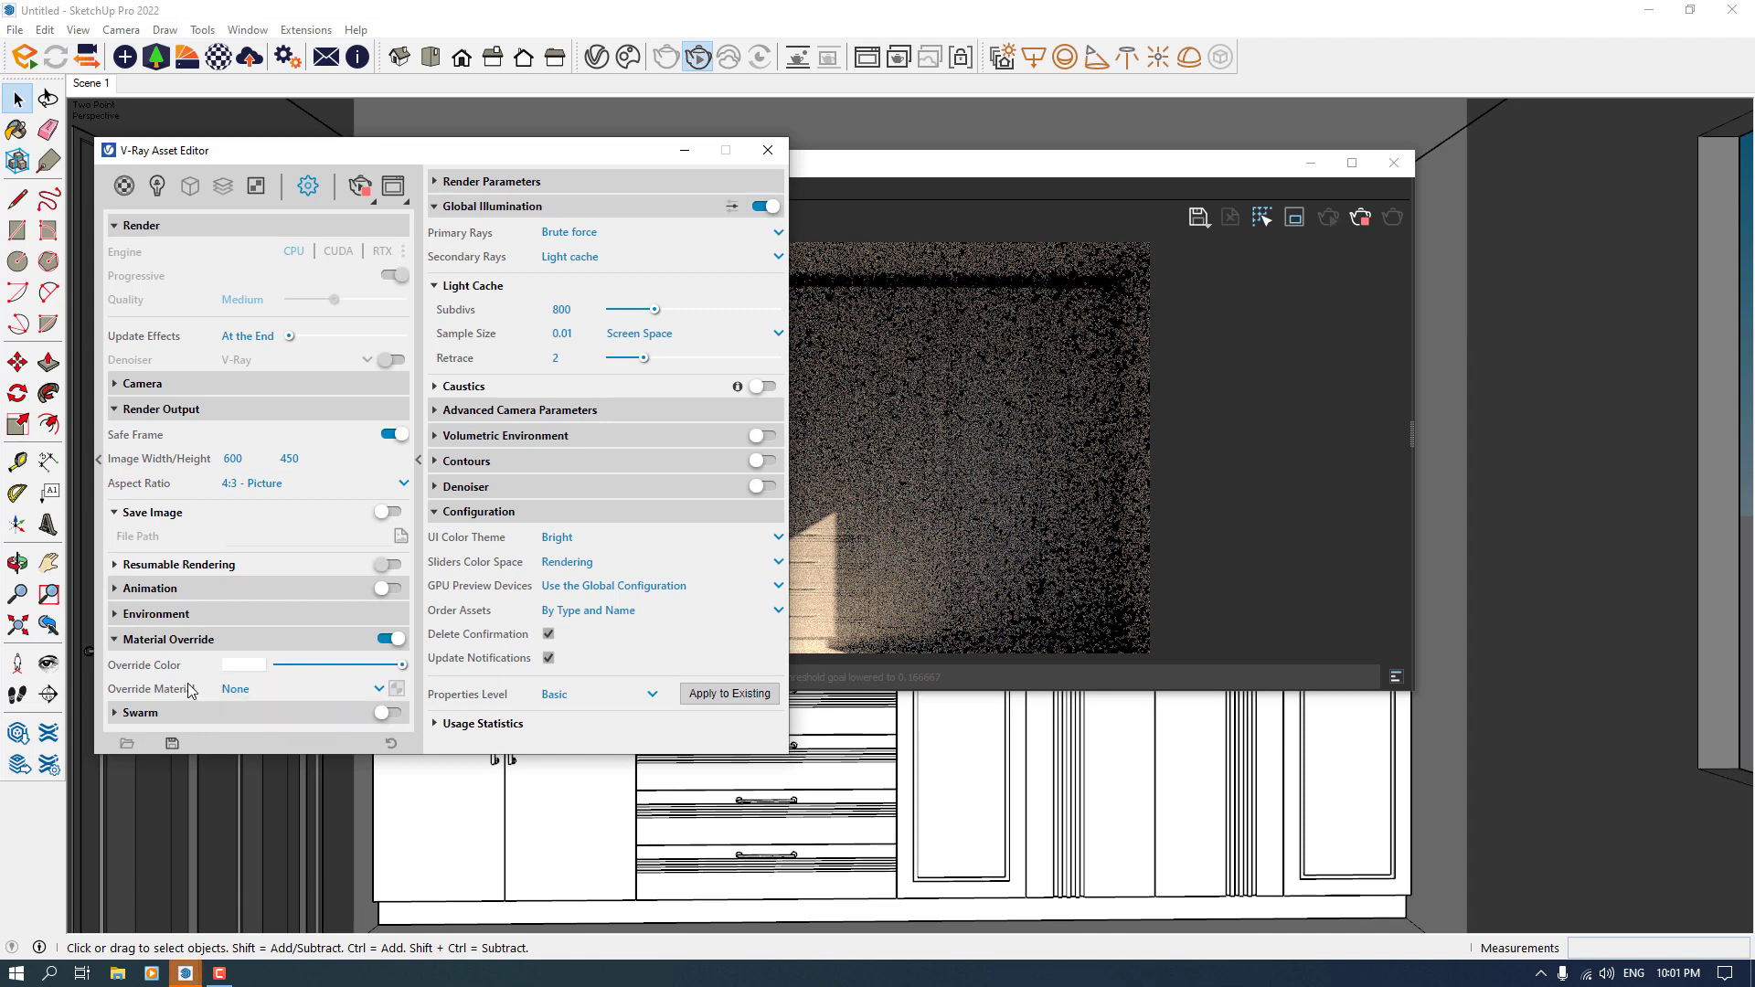
{"action": "left_click", "coordinate": [193, 641]}
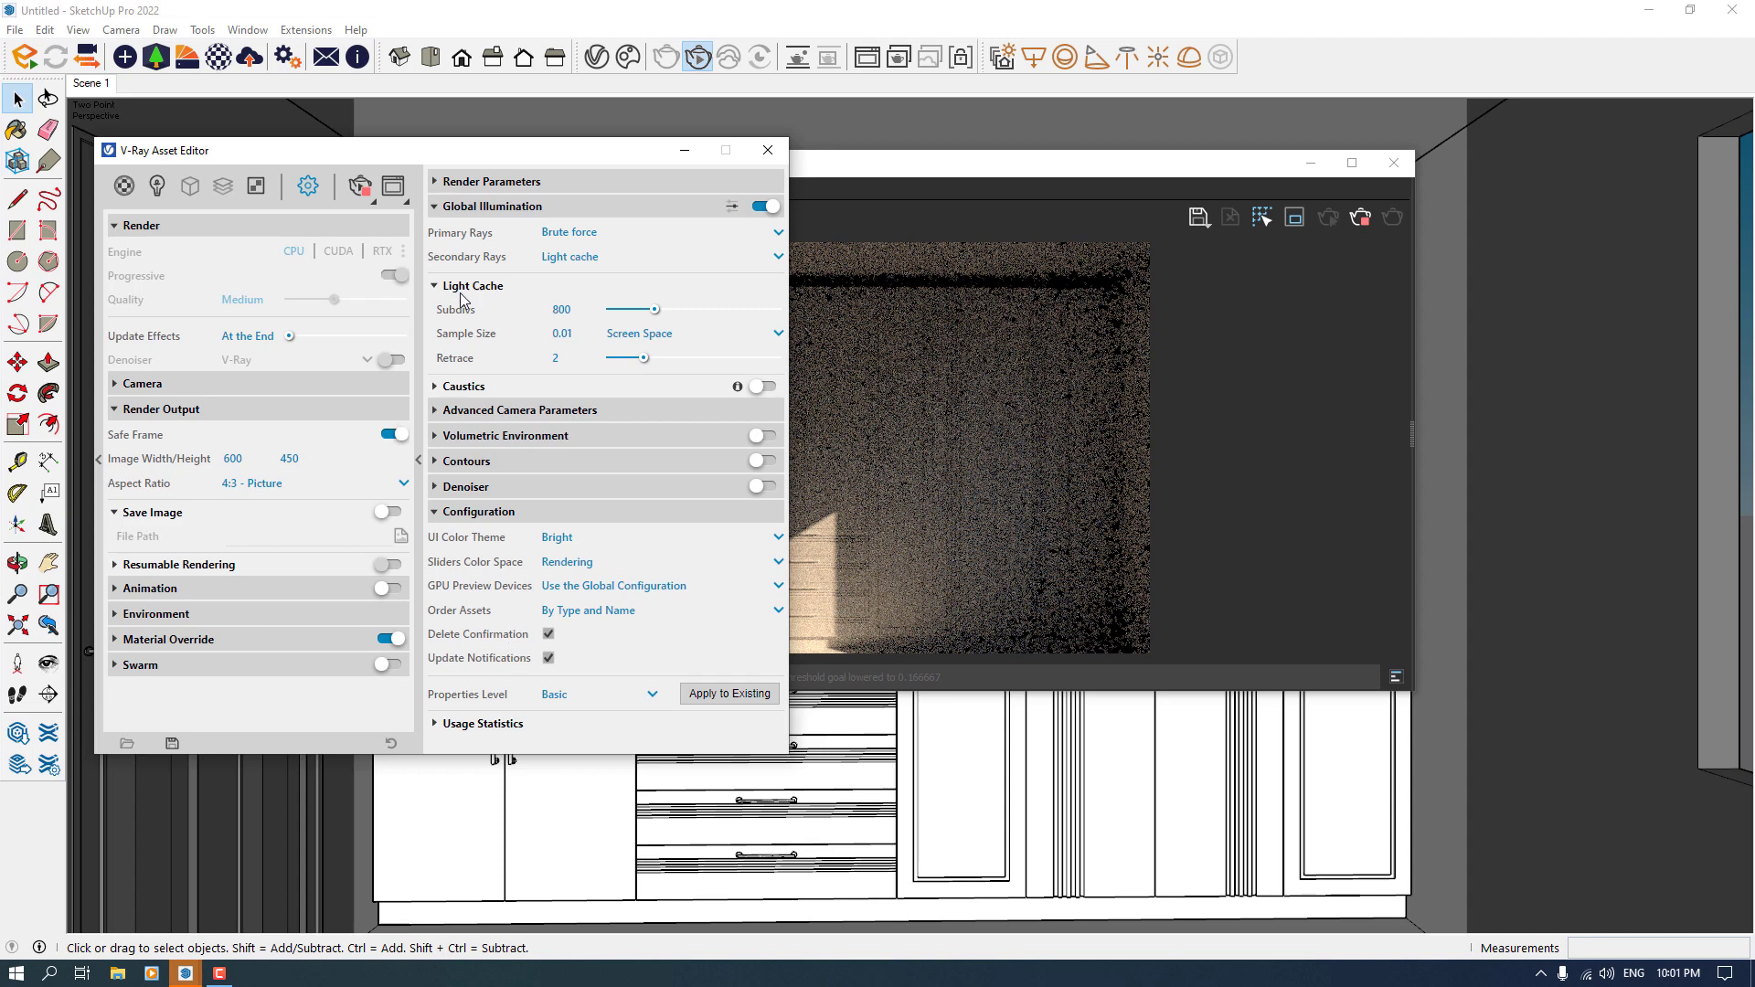
{"action": "left_click", "coordinate": [462, 209]}
{"action": "left_click", "coordinate": [466, 334]}
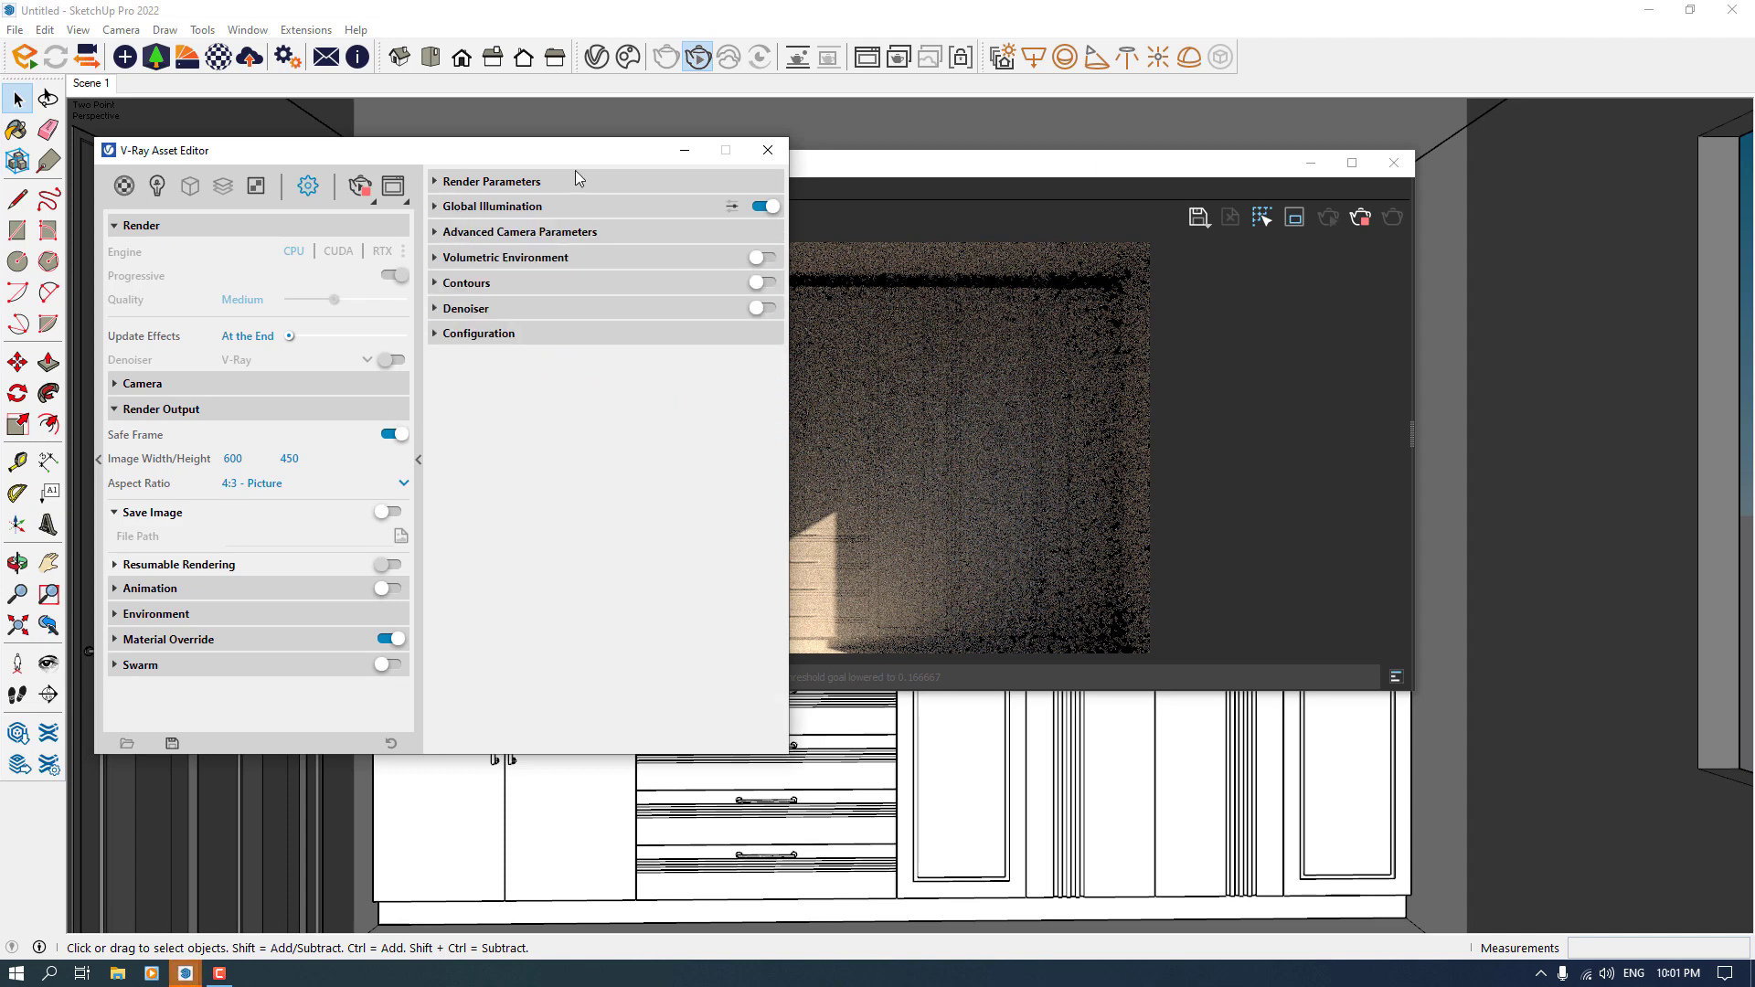
{"action": "left_click", "coordinate": [420, 461]}
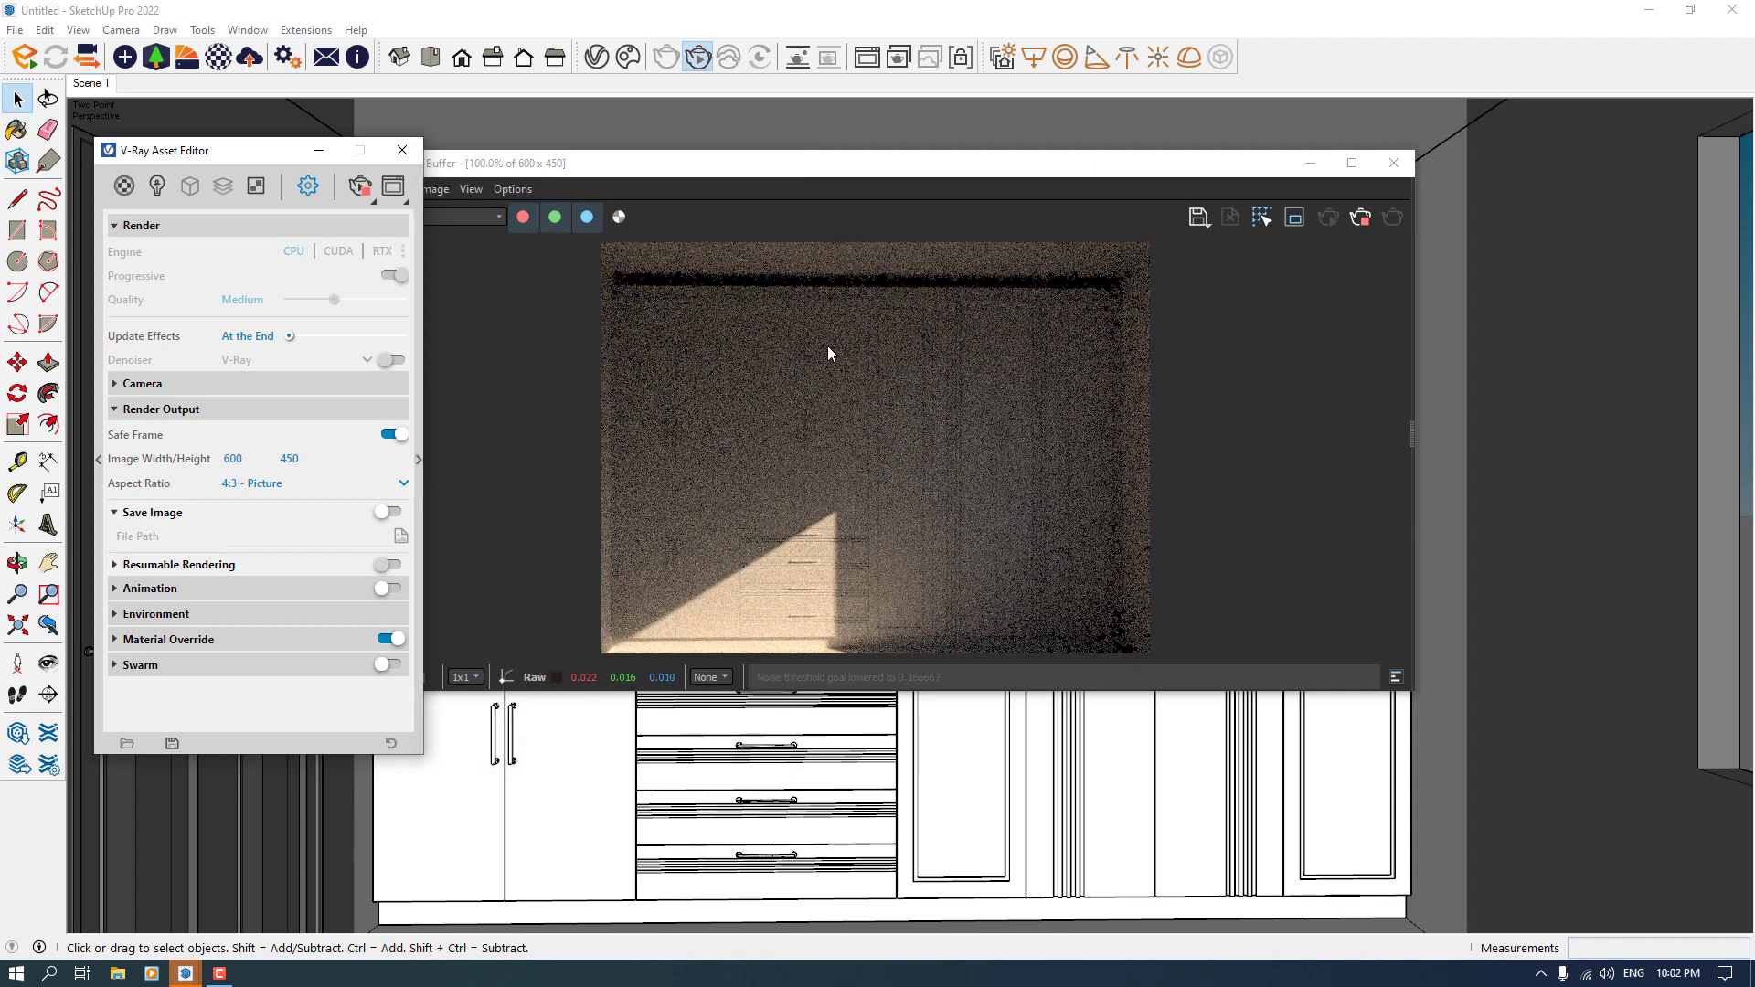
Step: Enable the environment's GI override with a pure white color and an intensity of 2
{"action": "left_click", "coordinate": [153, 616]}
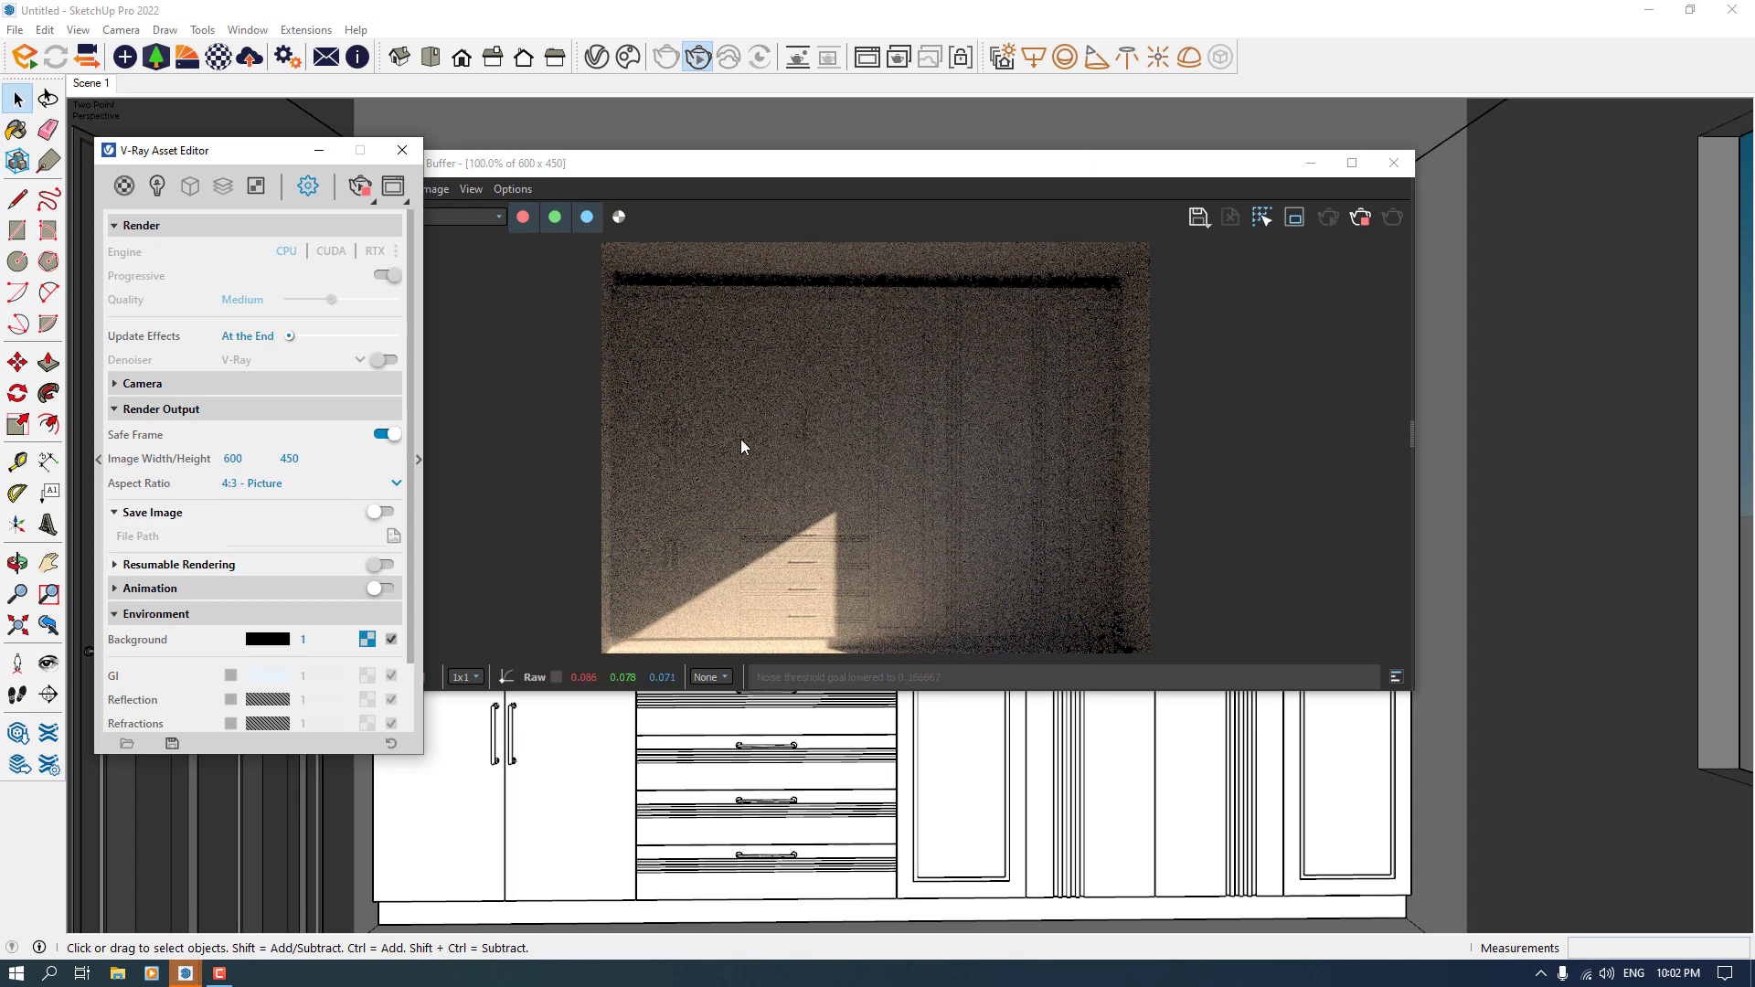
{"action": "left_click", "coordinate": [231, 676]}
{"action": "left_click", "coordinate": [267, 675]}
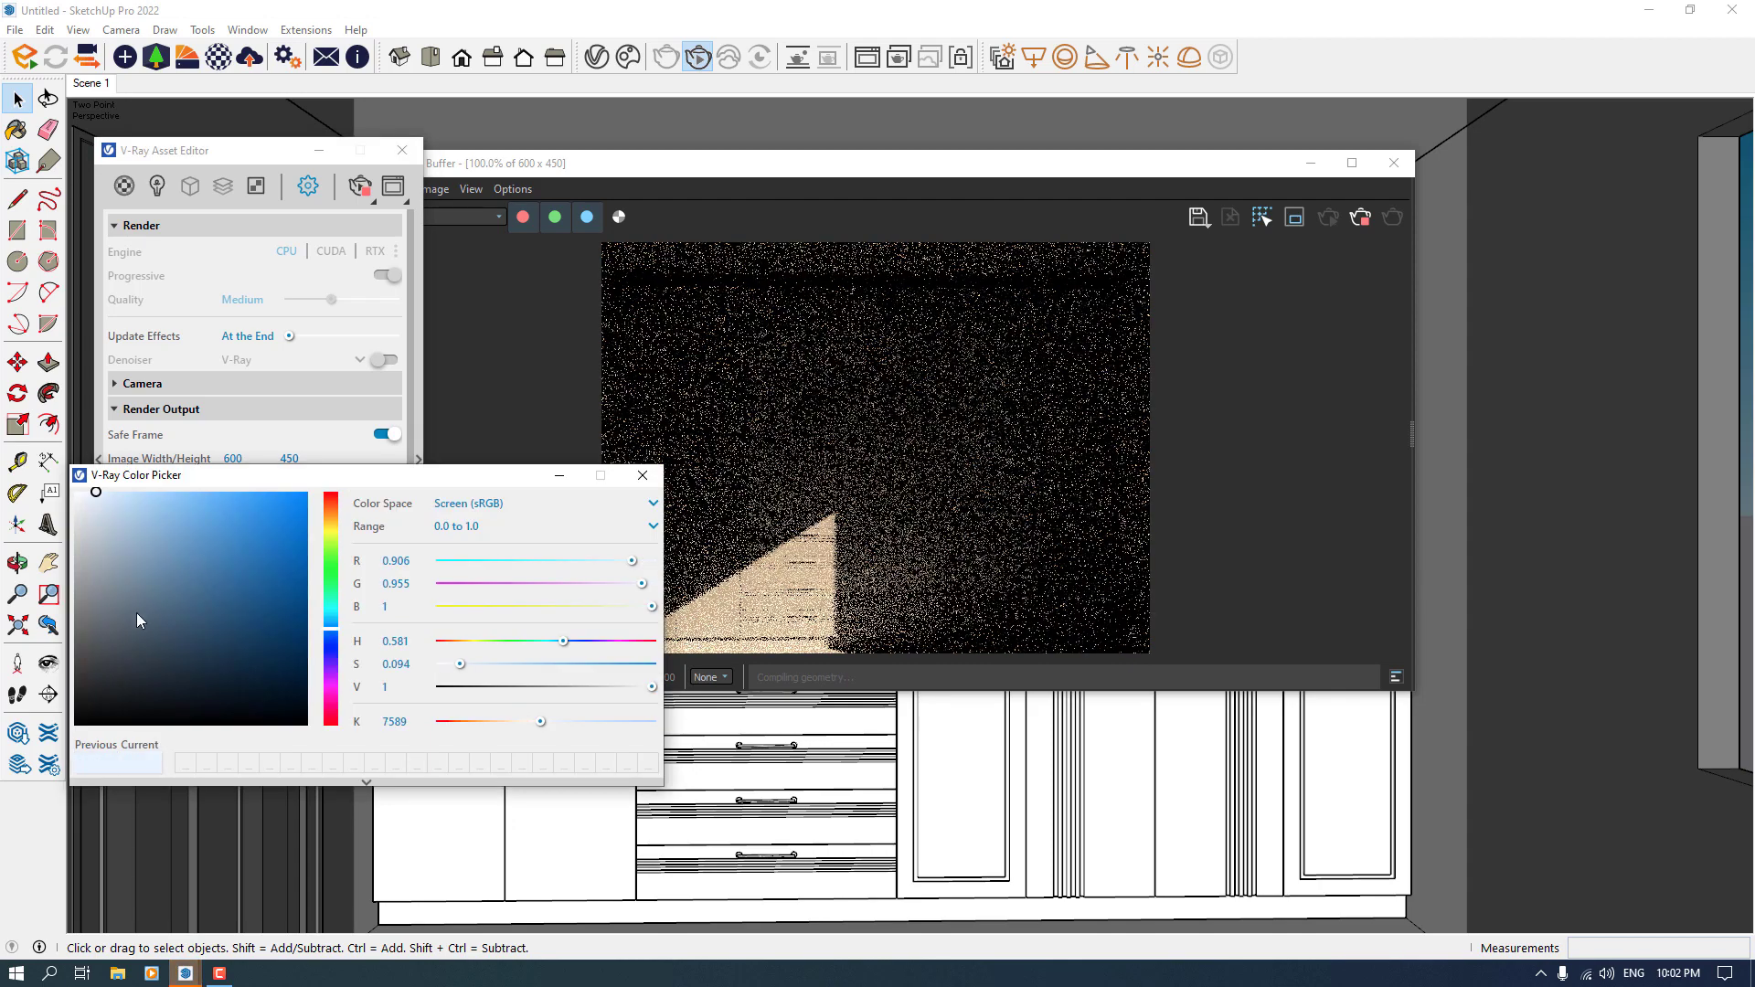
{"action": "left_click", "coordinate": [75, 492]}
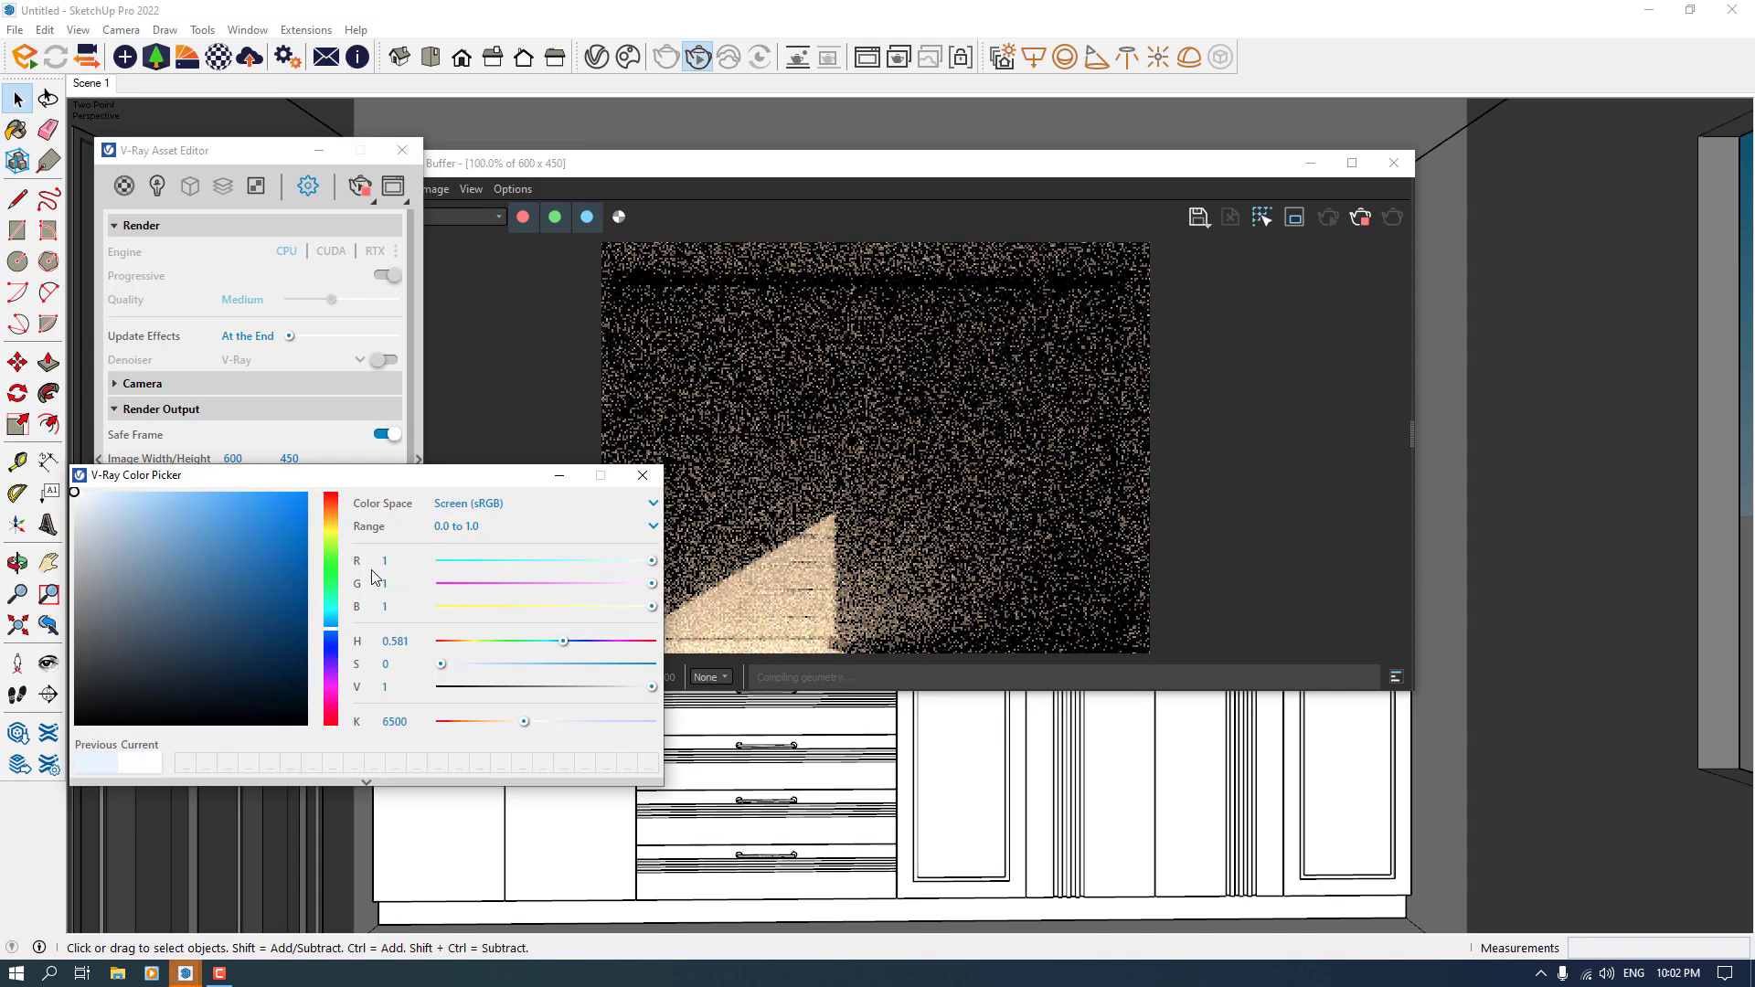
{"action": "left_click", "coordinate": [642, 475]}
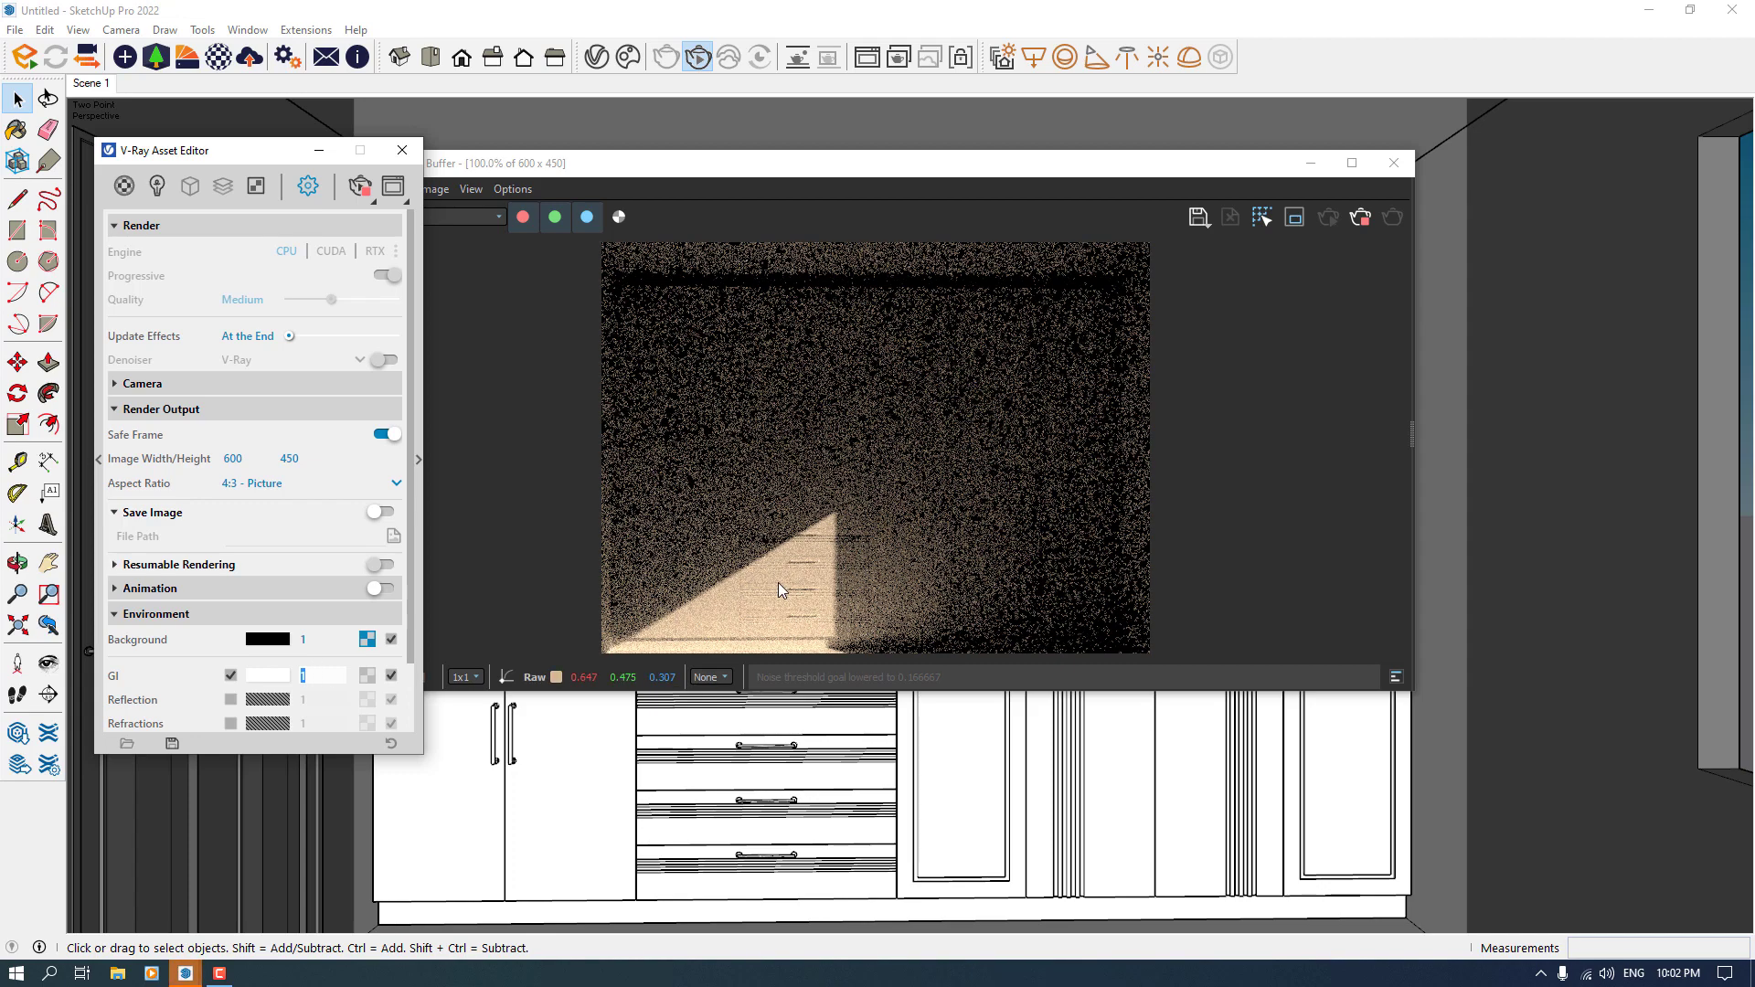
{"action": "type", "text": "2"}
{"action": "key", "text": "Return"}
Step: Maximize the frame buffer to inspect the wardrobe render up close, and restore it beside the asset editor
{"action": "left_click", "coordinate": [1352, 163]}
{"action": "scroll", "coordinate": [1004, 340], "scroll_direction": "up", "scroll_amount": 4}
{"action": "scroll", "coordinate": [1004, 340], "scroll_direction": "down", "scroll_amount": 4}
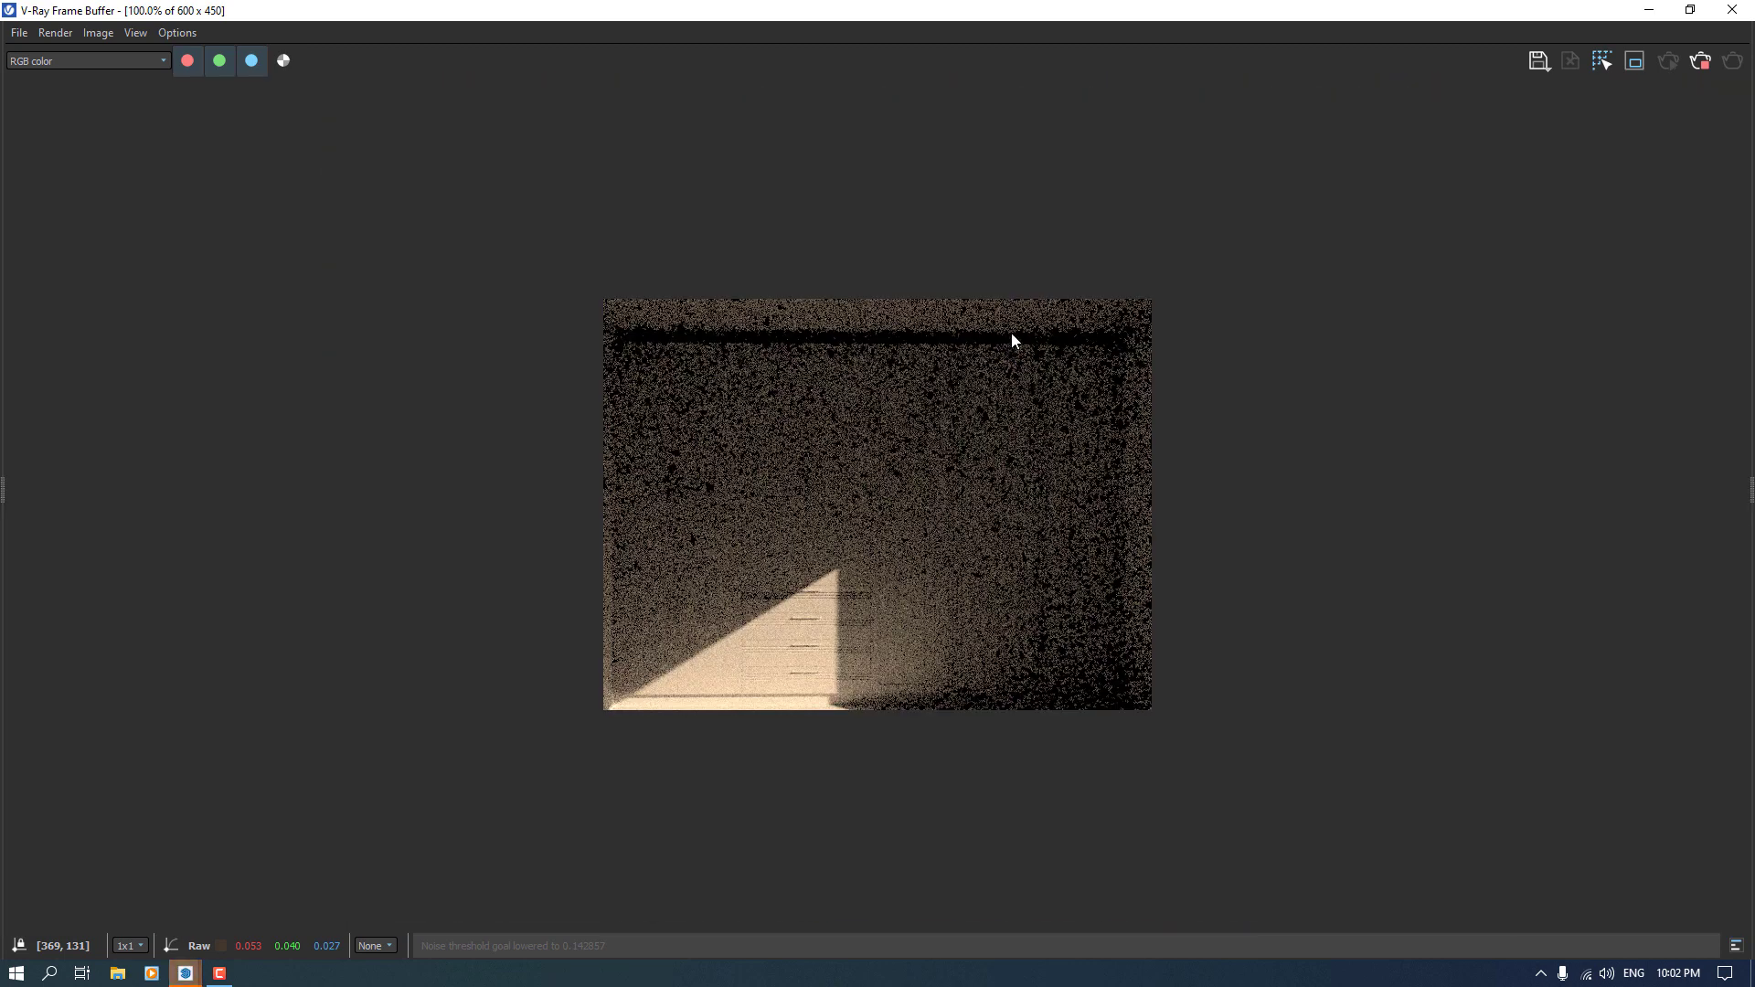
{"action": "scroll", "coordinate": [1049, 305], "scroll_direction": "up", "scroll_amount": 2}
{"action": "scroll", "coordinate": [1049, 307], "scroll_direction": "down", "scroll_amount": 1}
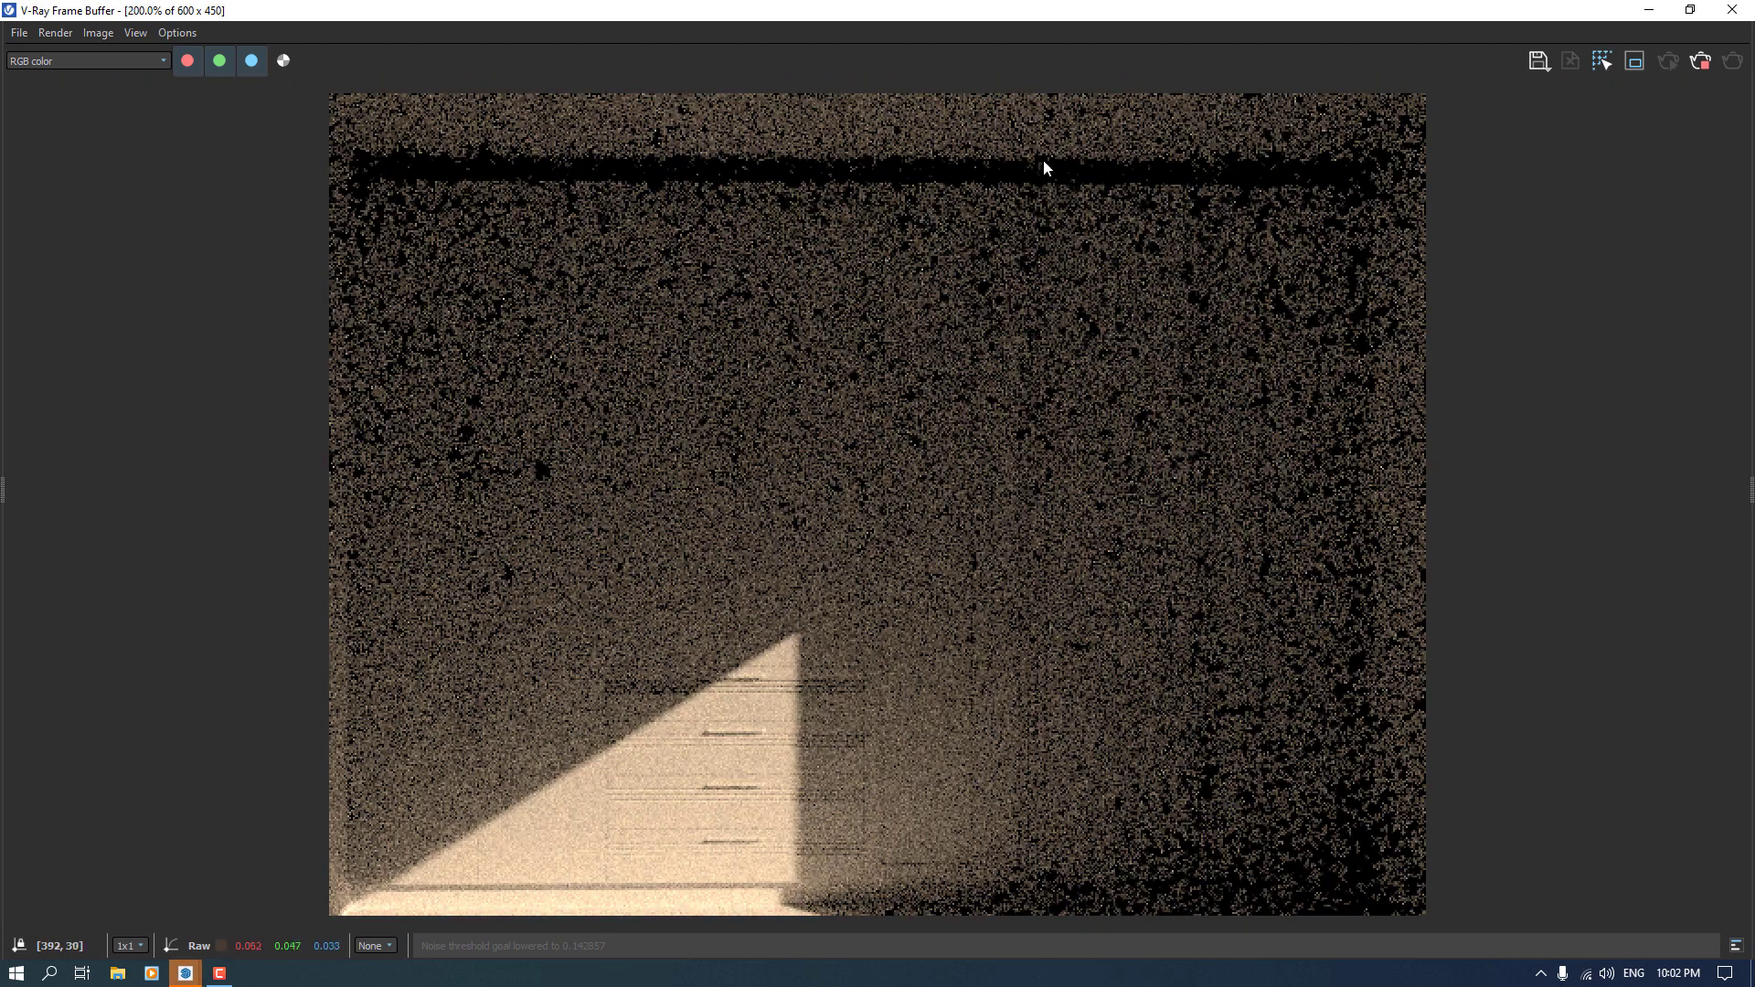
{"action": "scroll", "coordinate": [977, 370], "scroll_direction": "down", "scroll_amount": 1}
{"action": "mouse_move", "coordinate": [1115, 18]}
{"action": "left_mouse_down"}
{"action": "mouse_move", "coordinate": [942, 228]}
{"action": "mouse_move", "coordinate": [973, 240]}
{"action": "left_mouse_up"}
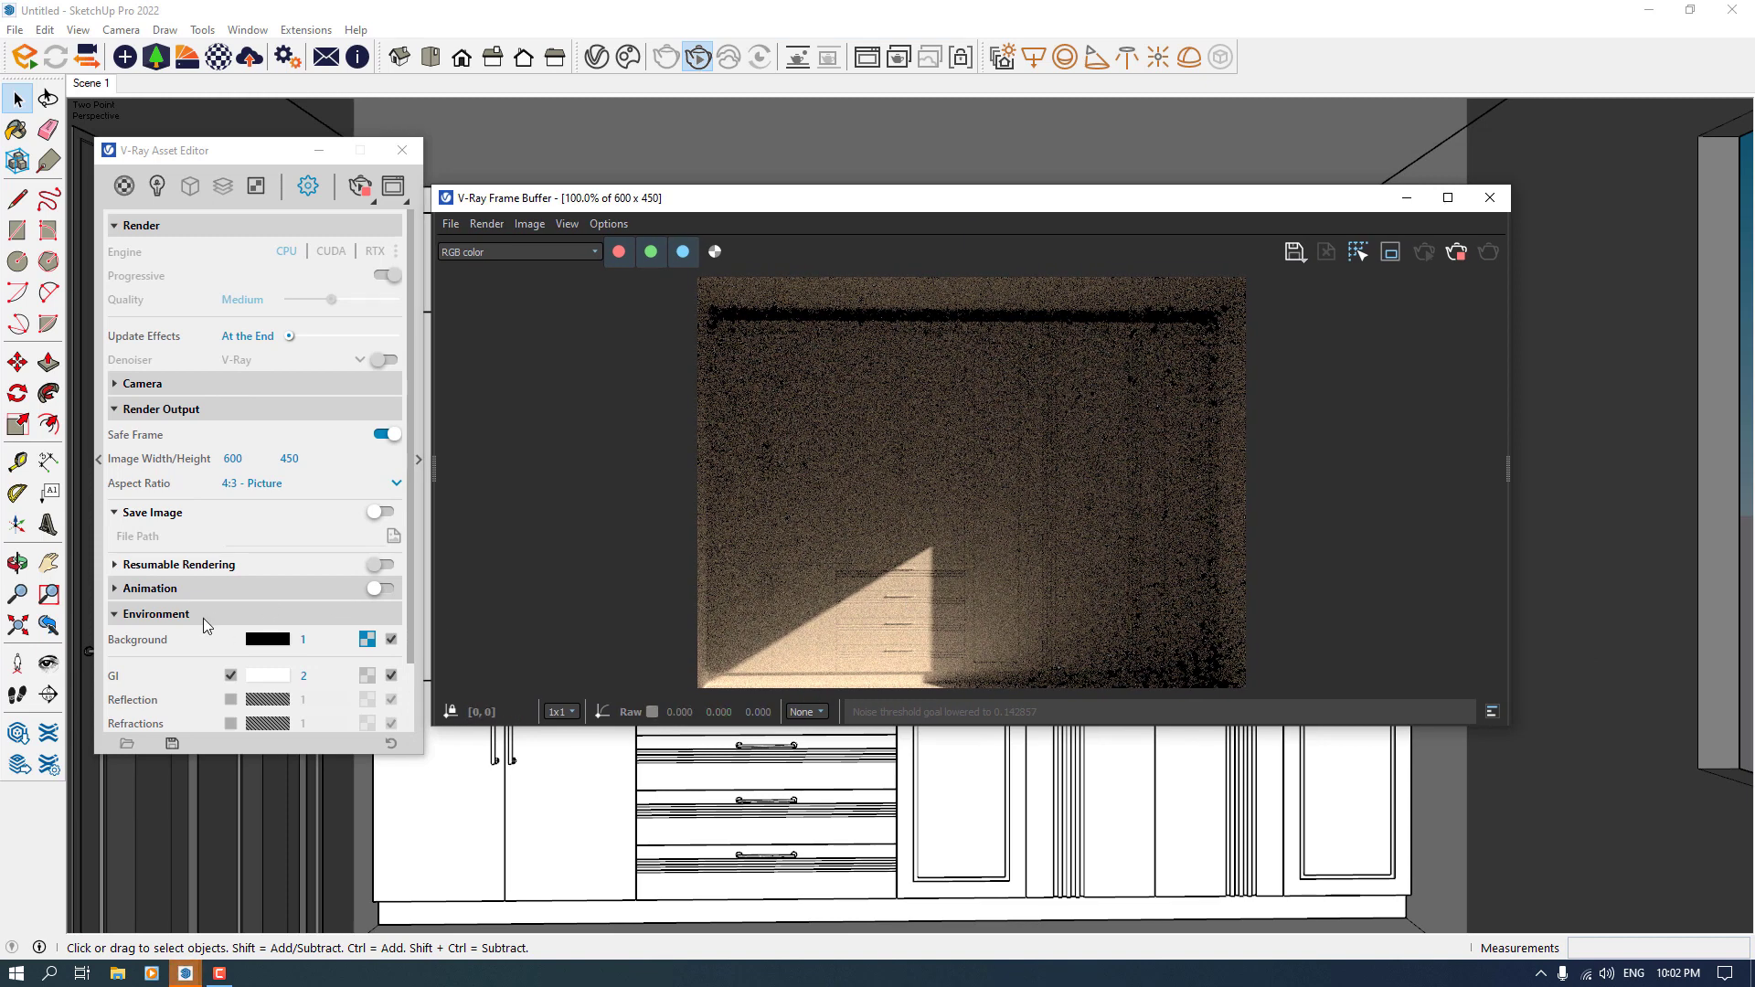
Step: Set the environment background intensity to 1.46 and collapse the Environment section
{"action": "left_click", "coordinate": [303, 639]}
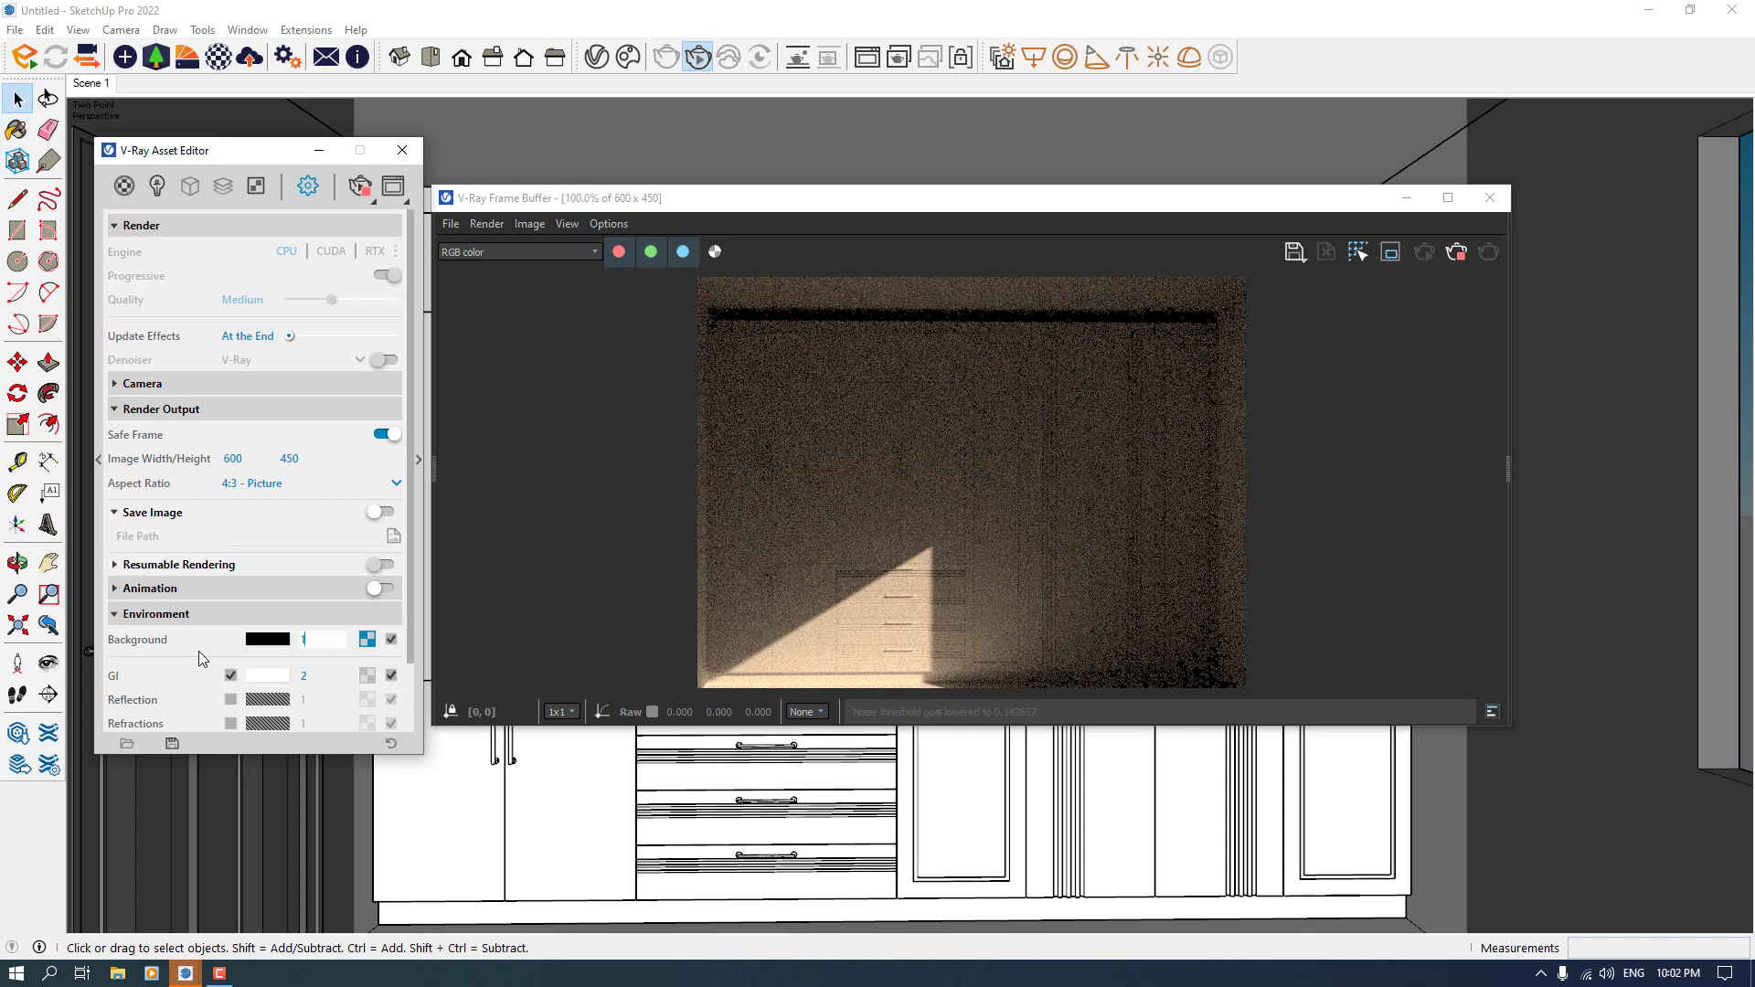
{"action": "type", "text": ".46"}
{"action": "key", "text": "Return"}
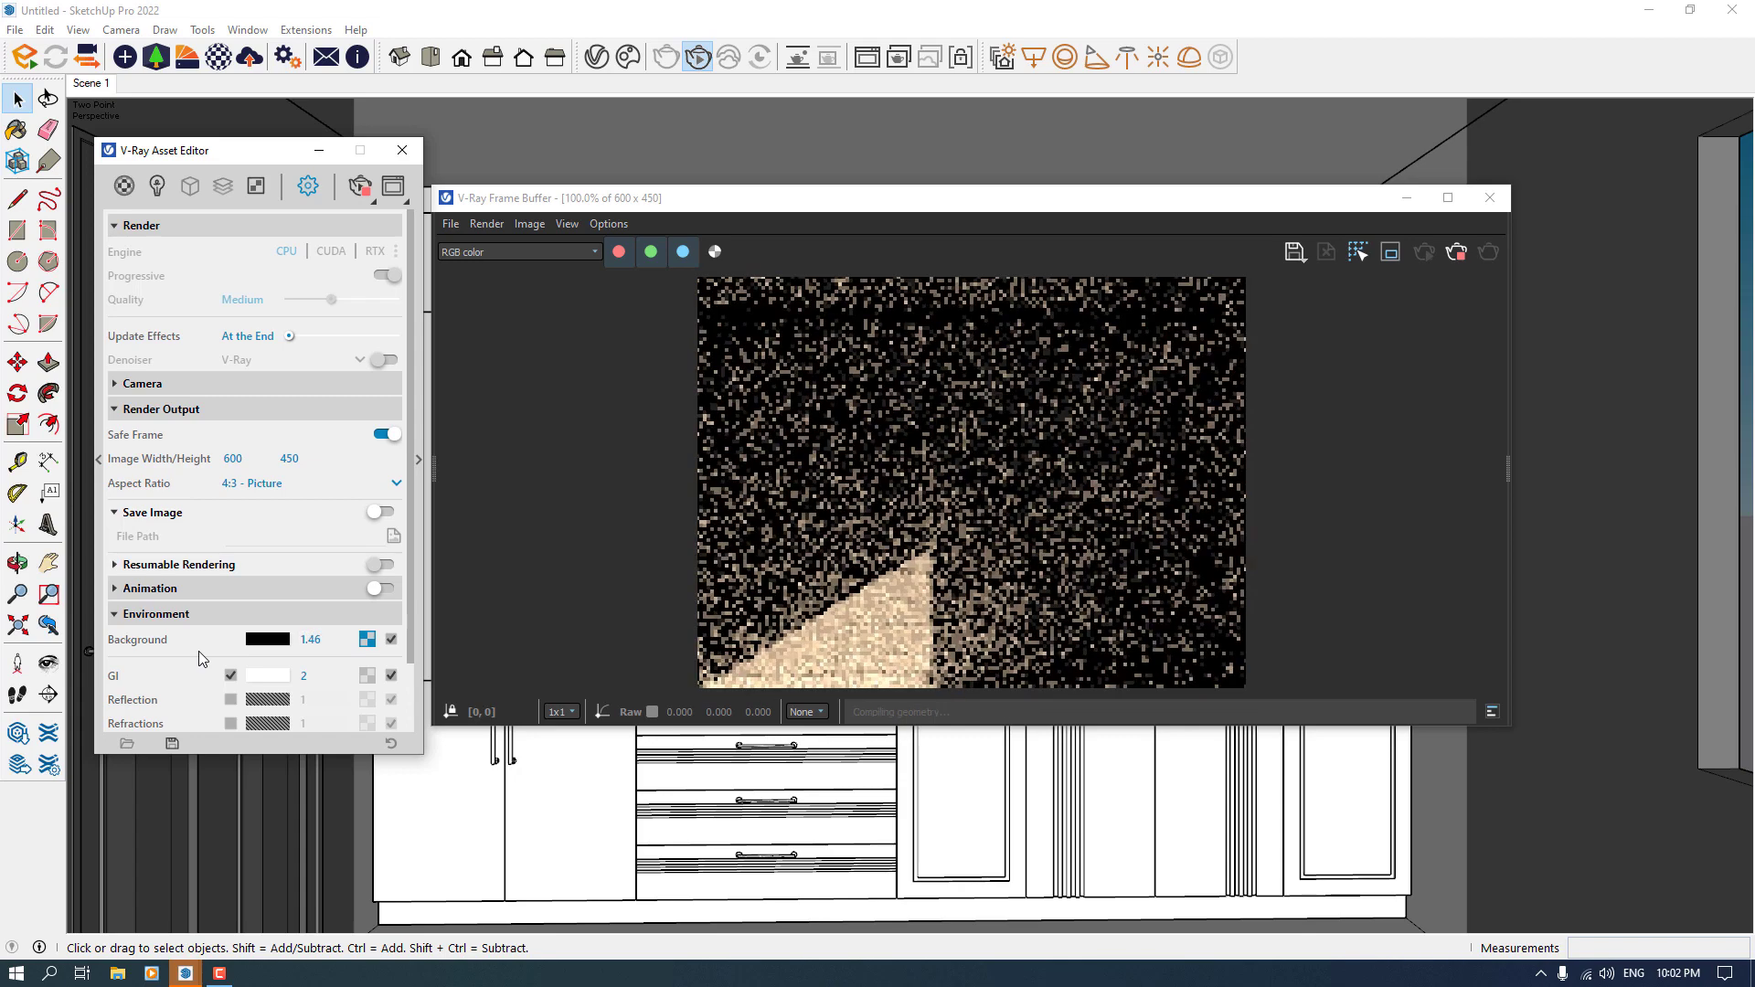
{"action": "left_click", "coordinate": [174, 613]}
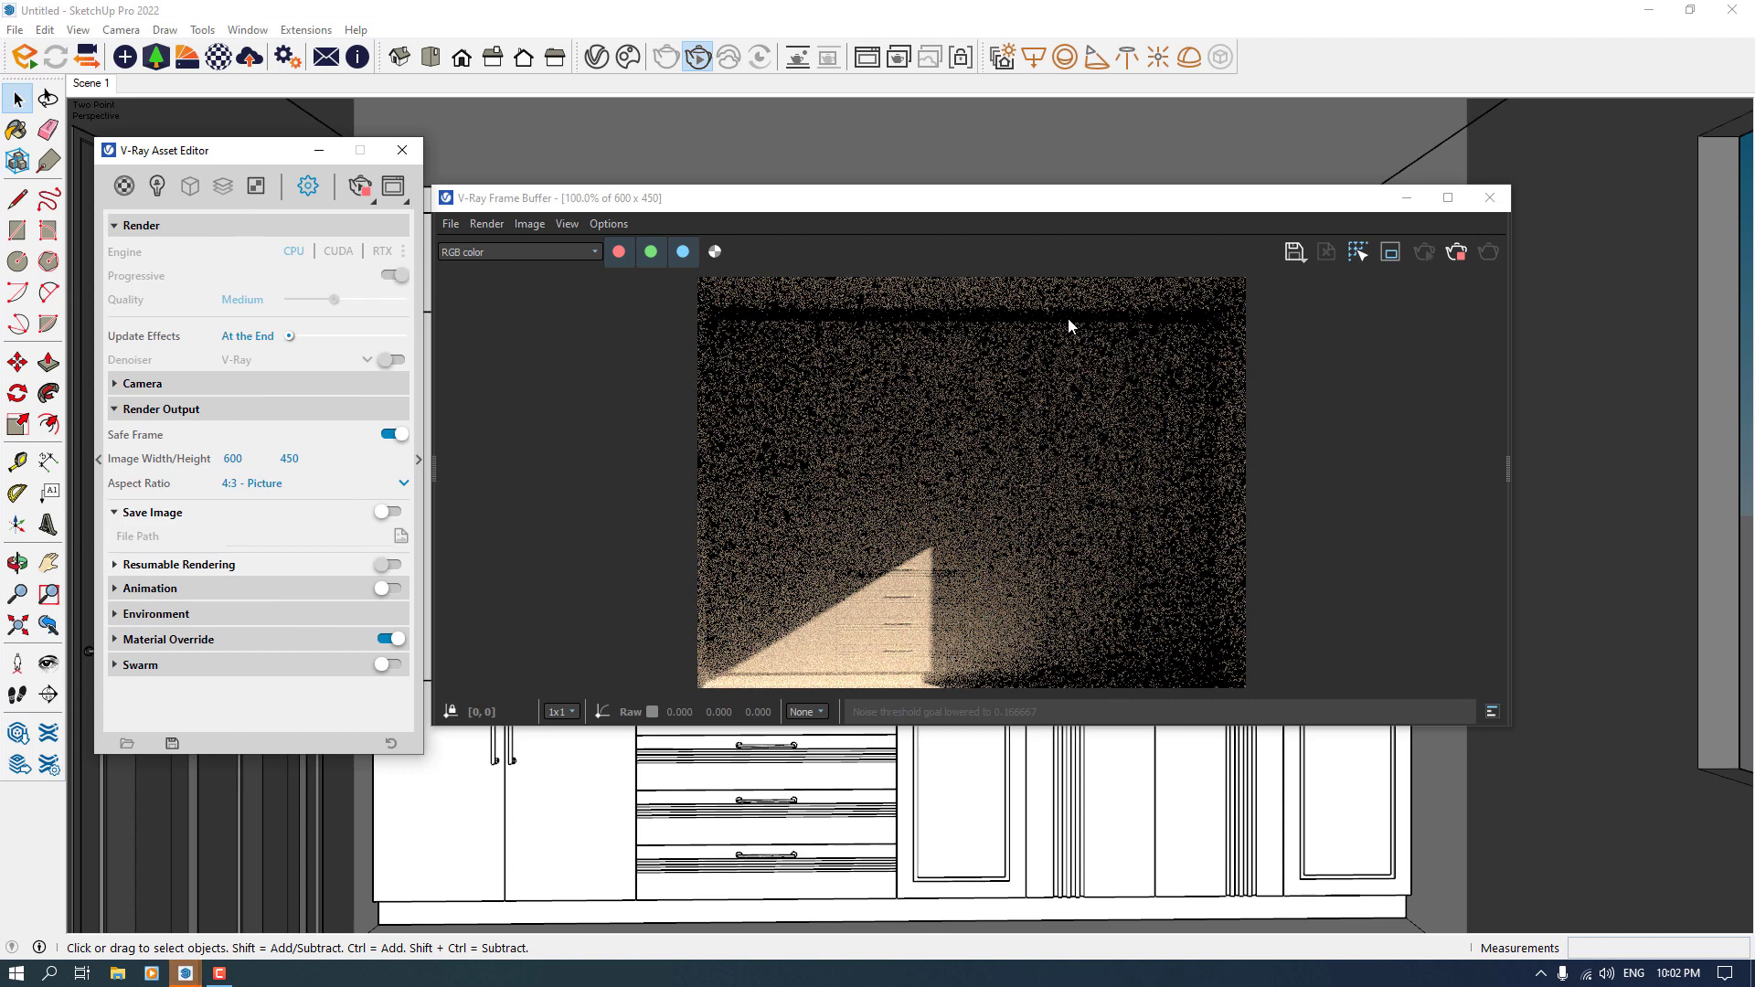
Step: Stop the interactive render, closing its frame buffer, and raise the render quality to High+
{"action": "left_click", "coordinate": [1455, 256]}
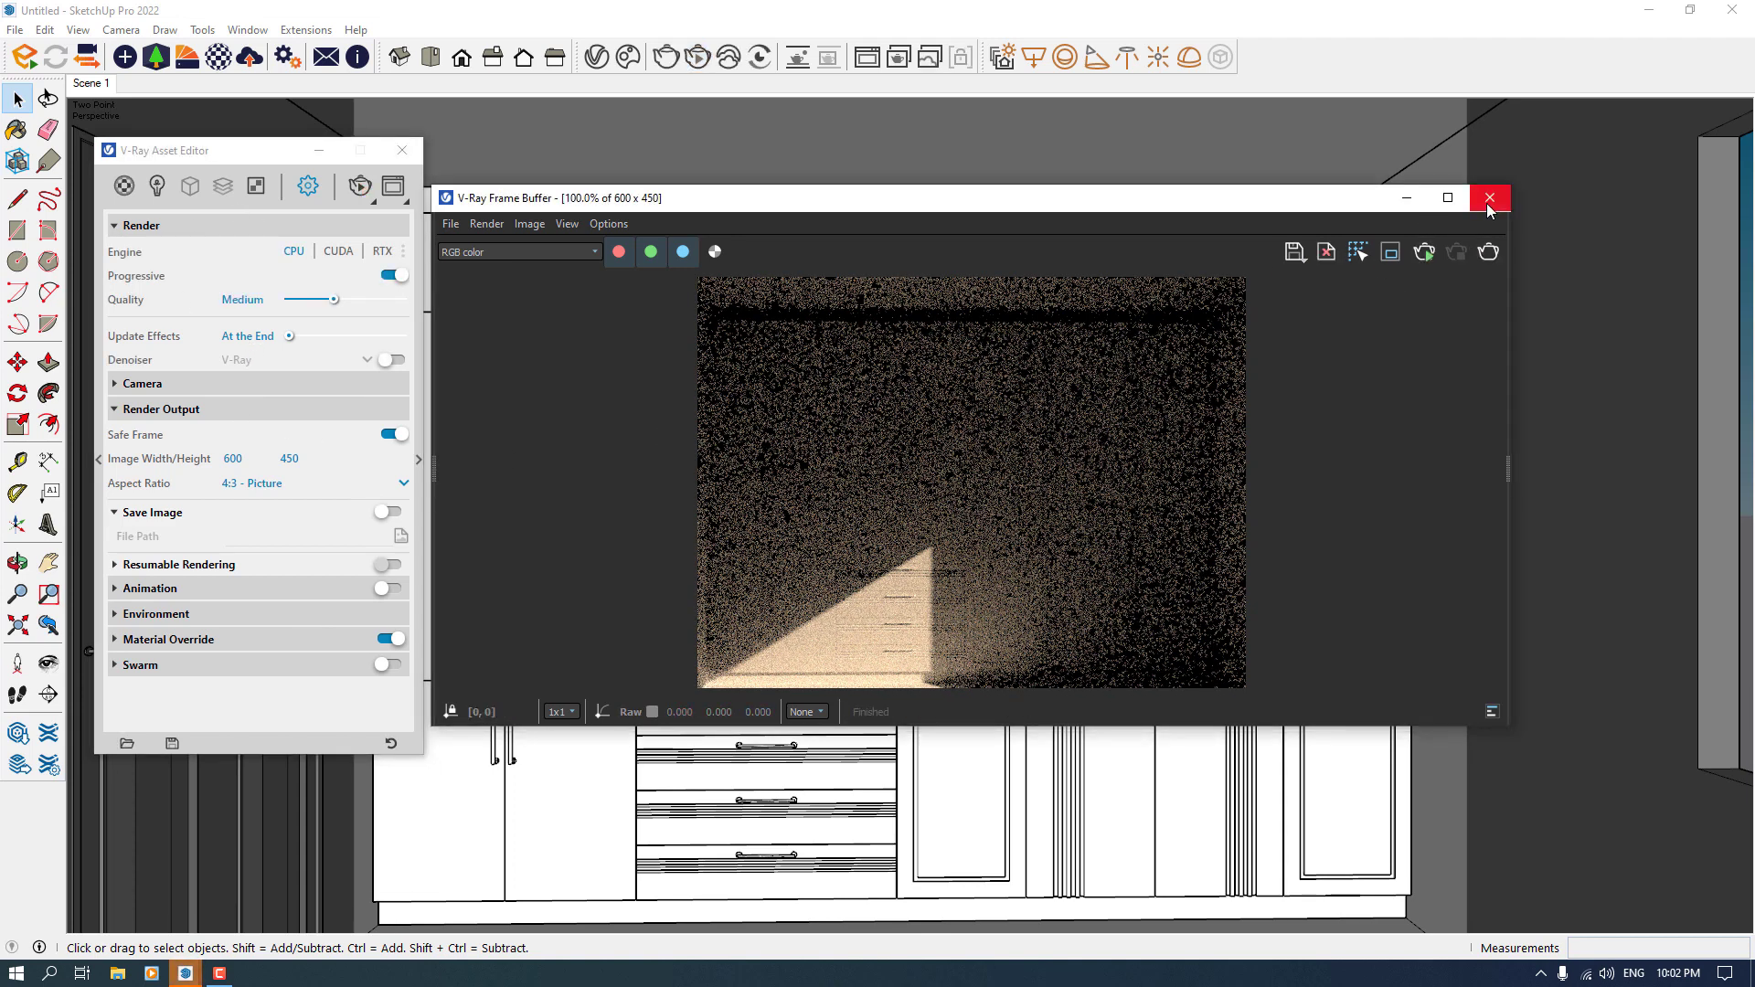
{"action": "left_click", "coordinate": [1489, 198]}
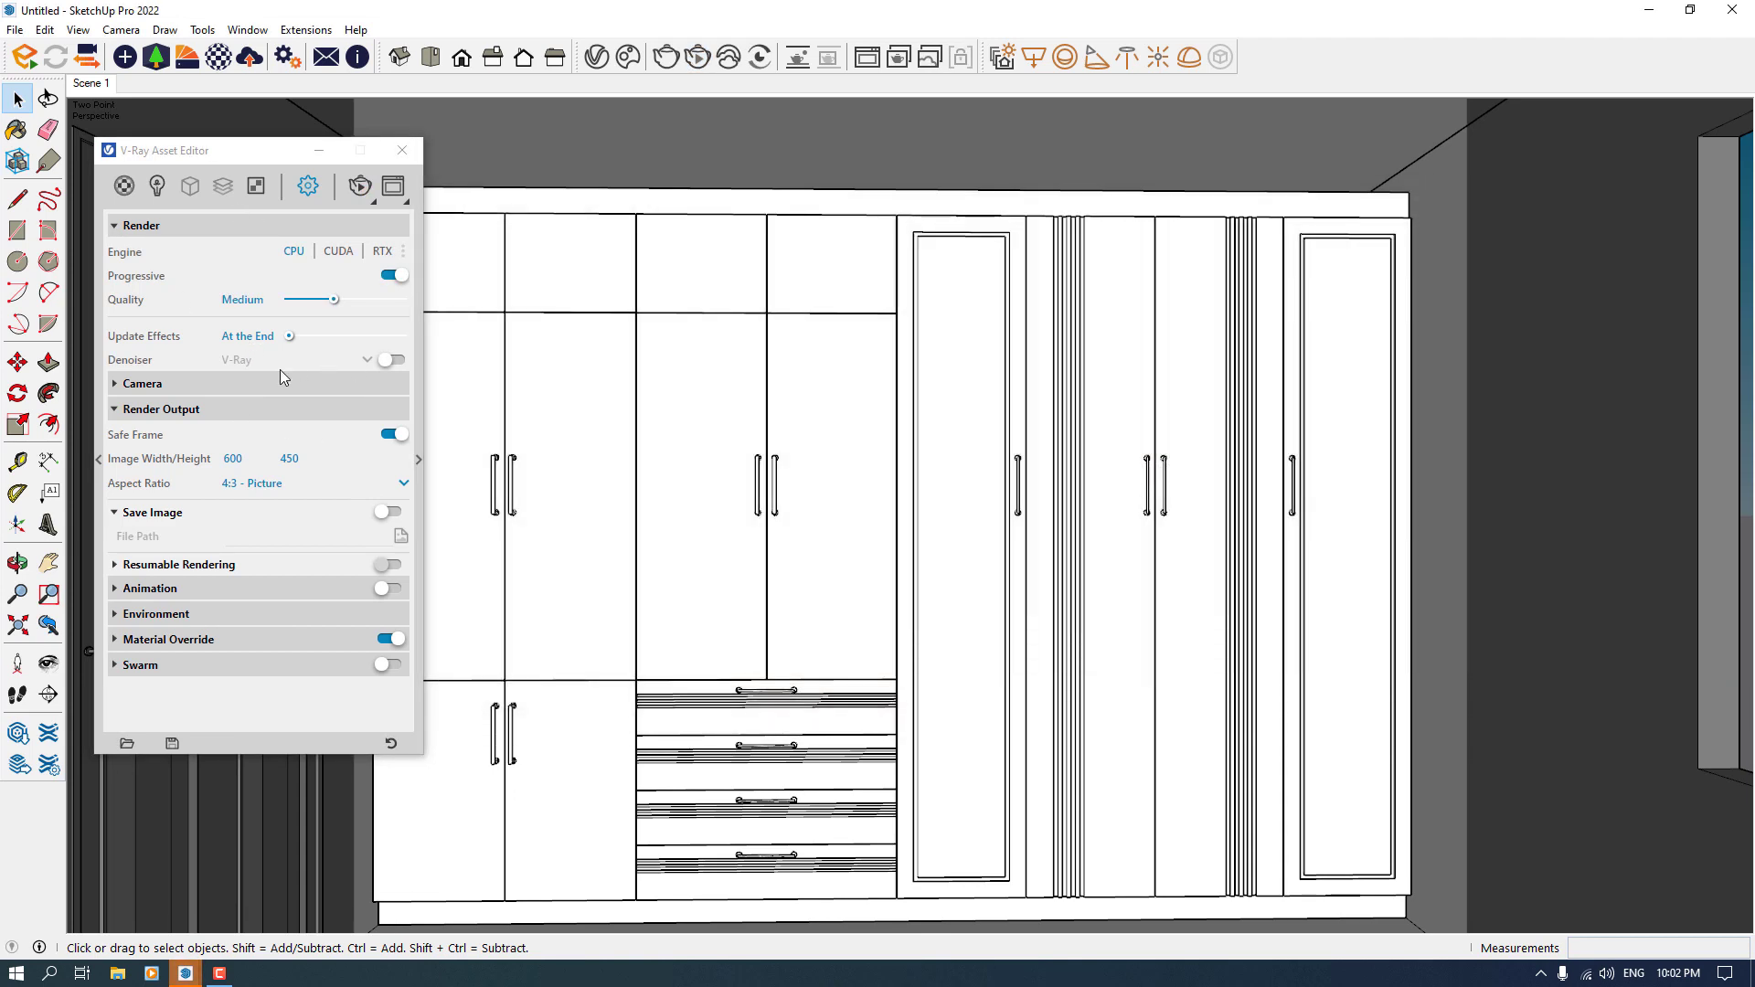
{"action": "left_click", "coordinate": [356, 310]}
{"action": "left_click_drag", "start_coordinate": [357, 310], "coordinate": [377, 310]}
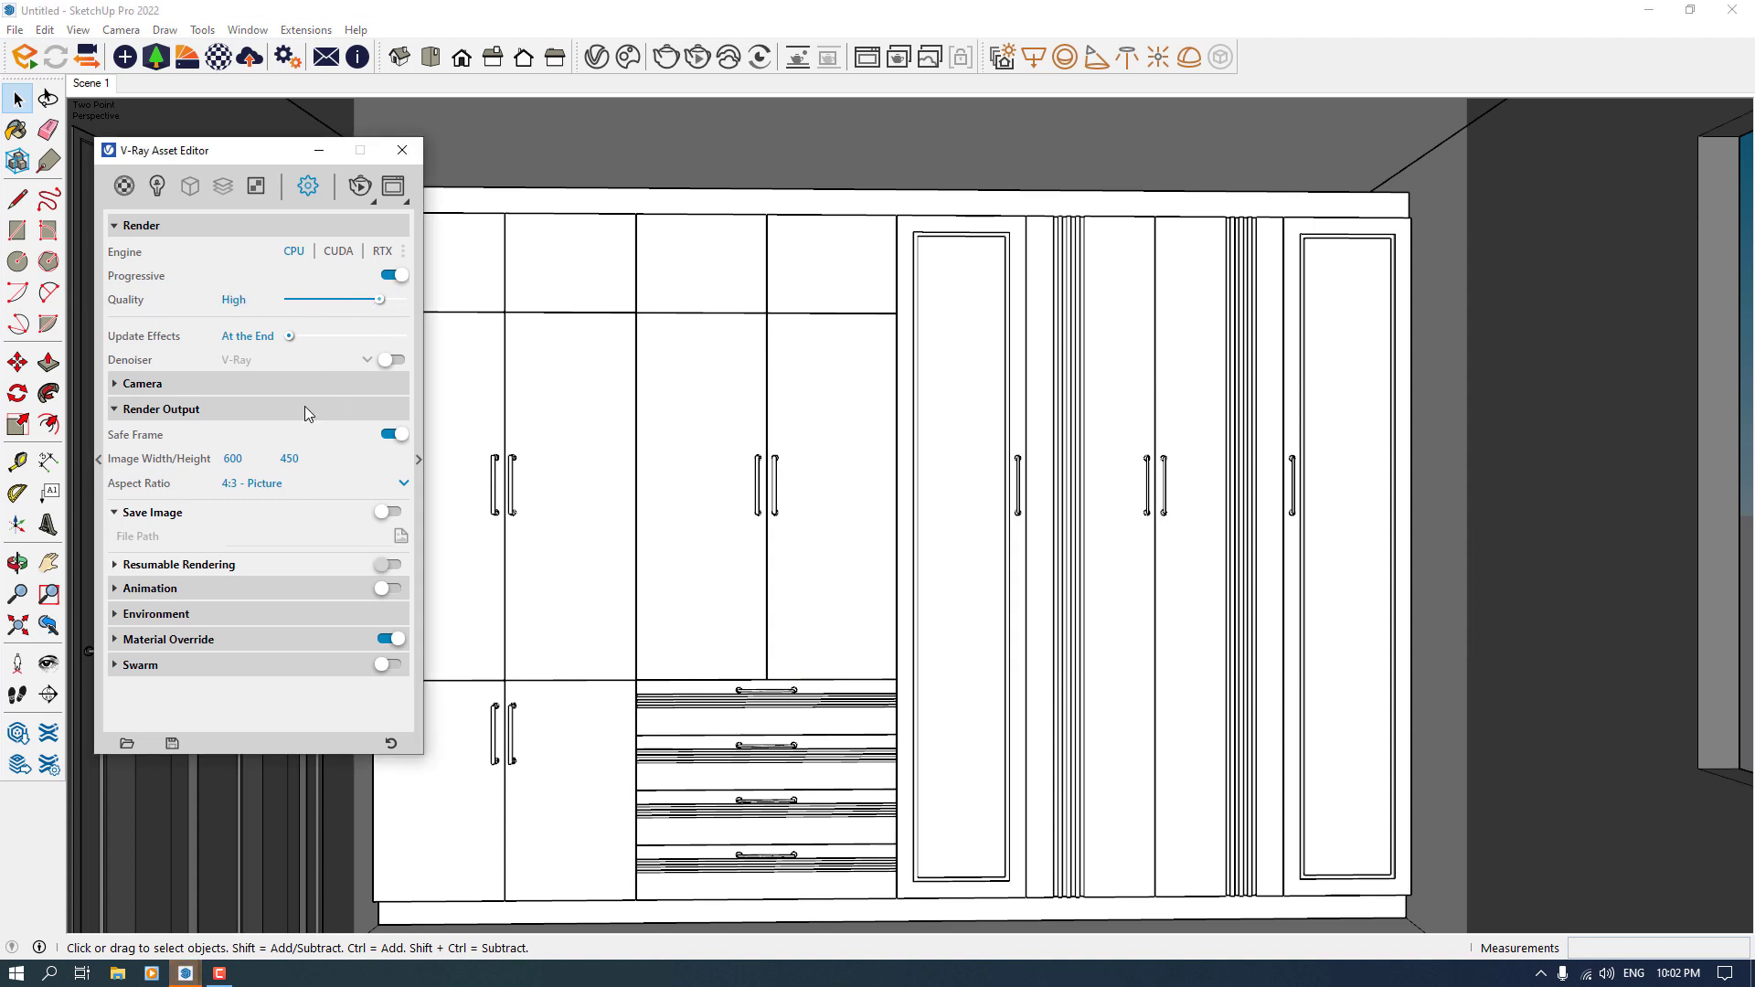
{"action": "left_click_drag", "start_coordinate": [379, 308], "coordinate": [408, 307]}
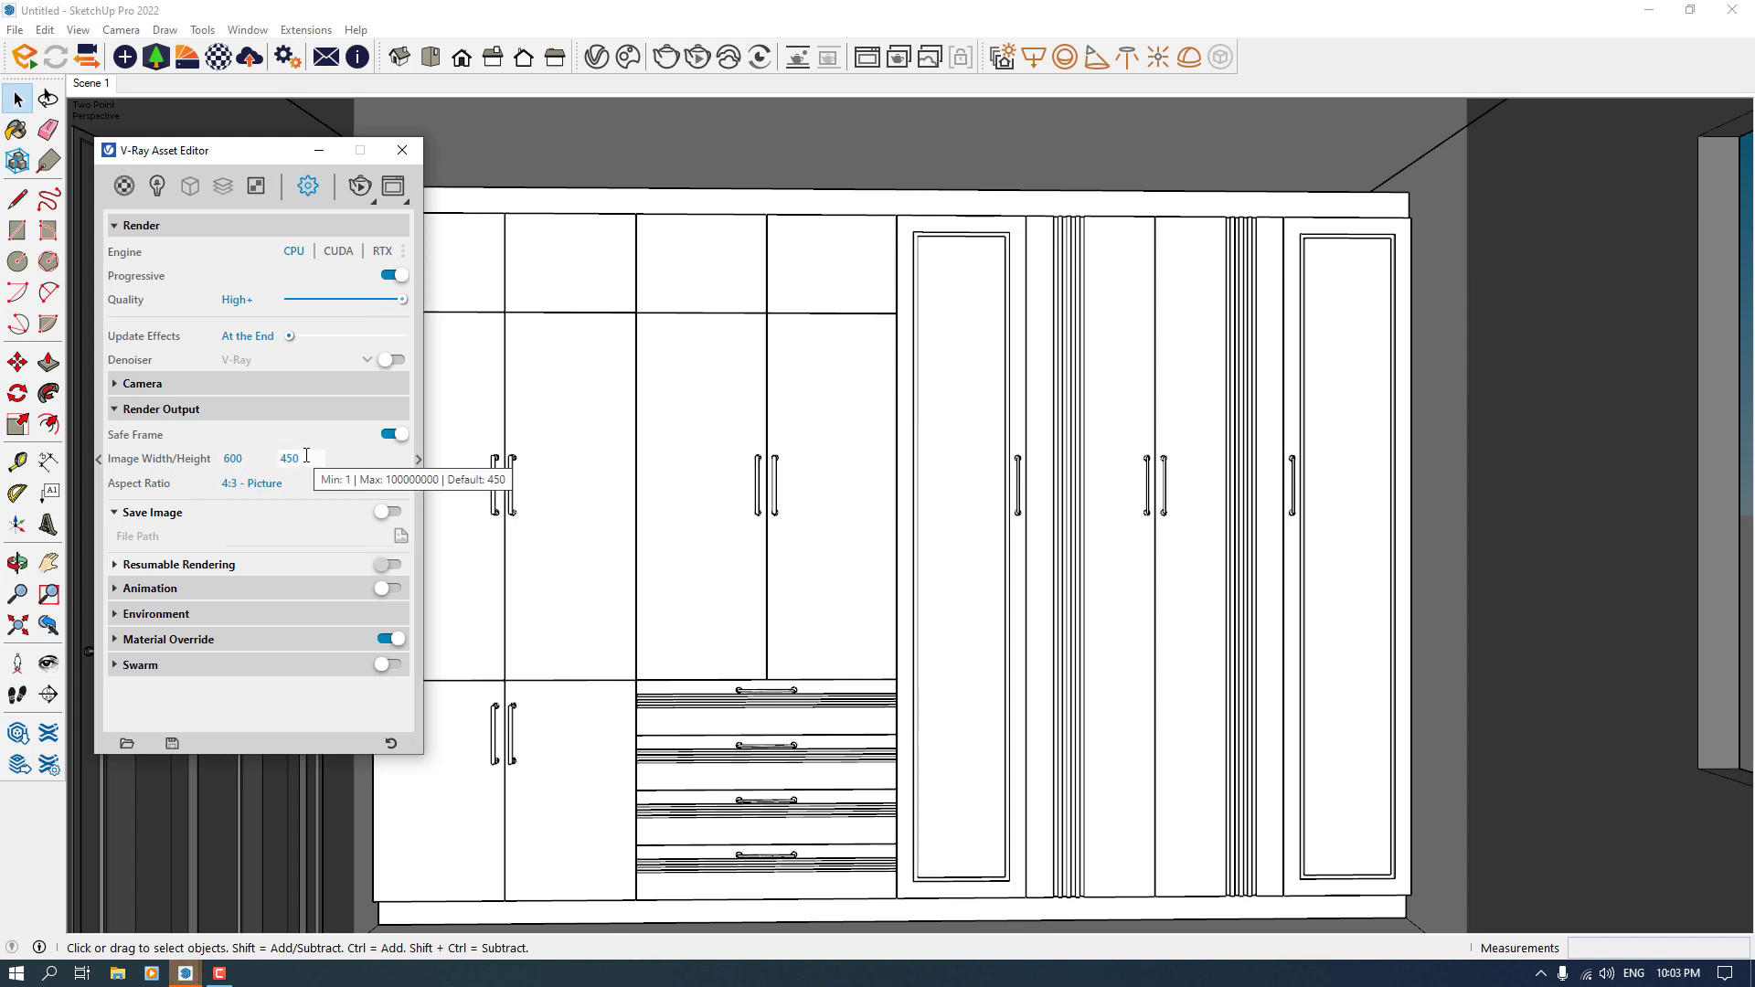
Step: Collapse the Render Output and Render sections and close the asset editor
{"action": "left_click", "coordinate": [168, 411]}
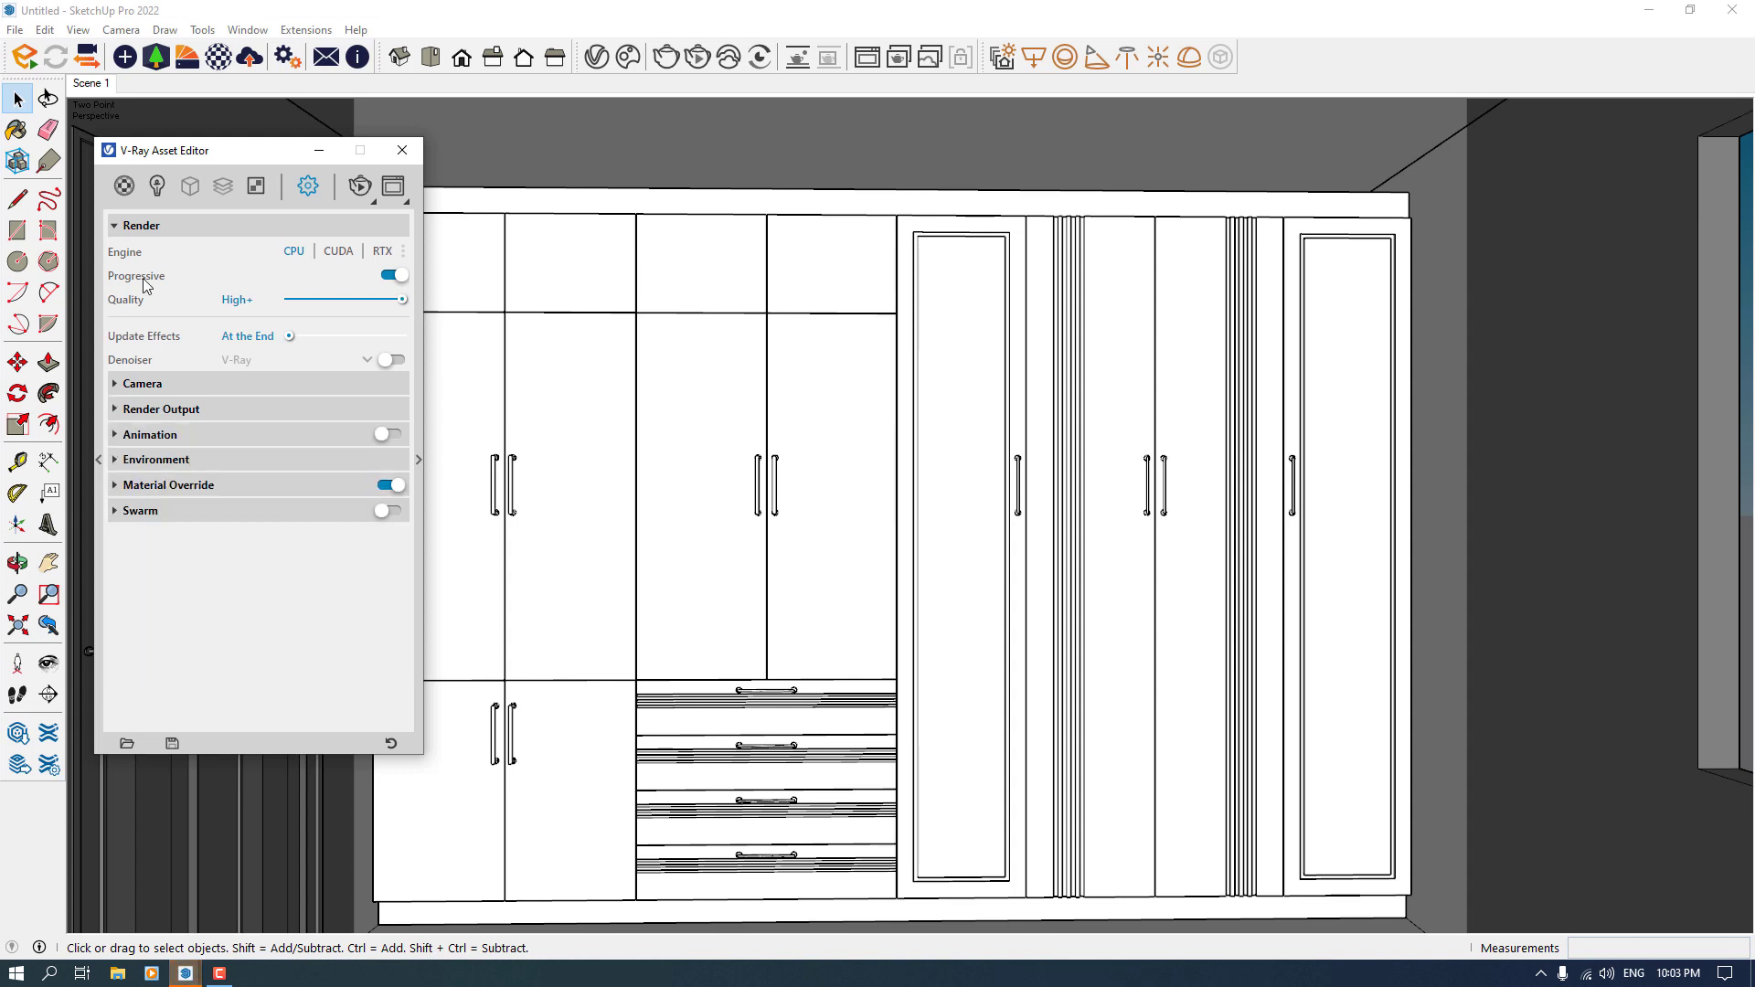
{"action": "left_click", "coordinate": [154, 229]}
{"action": "left_click", "coordinate": [402, 151]}
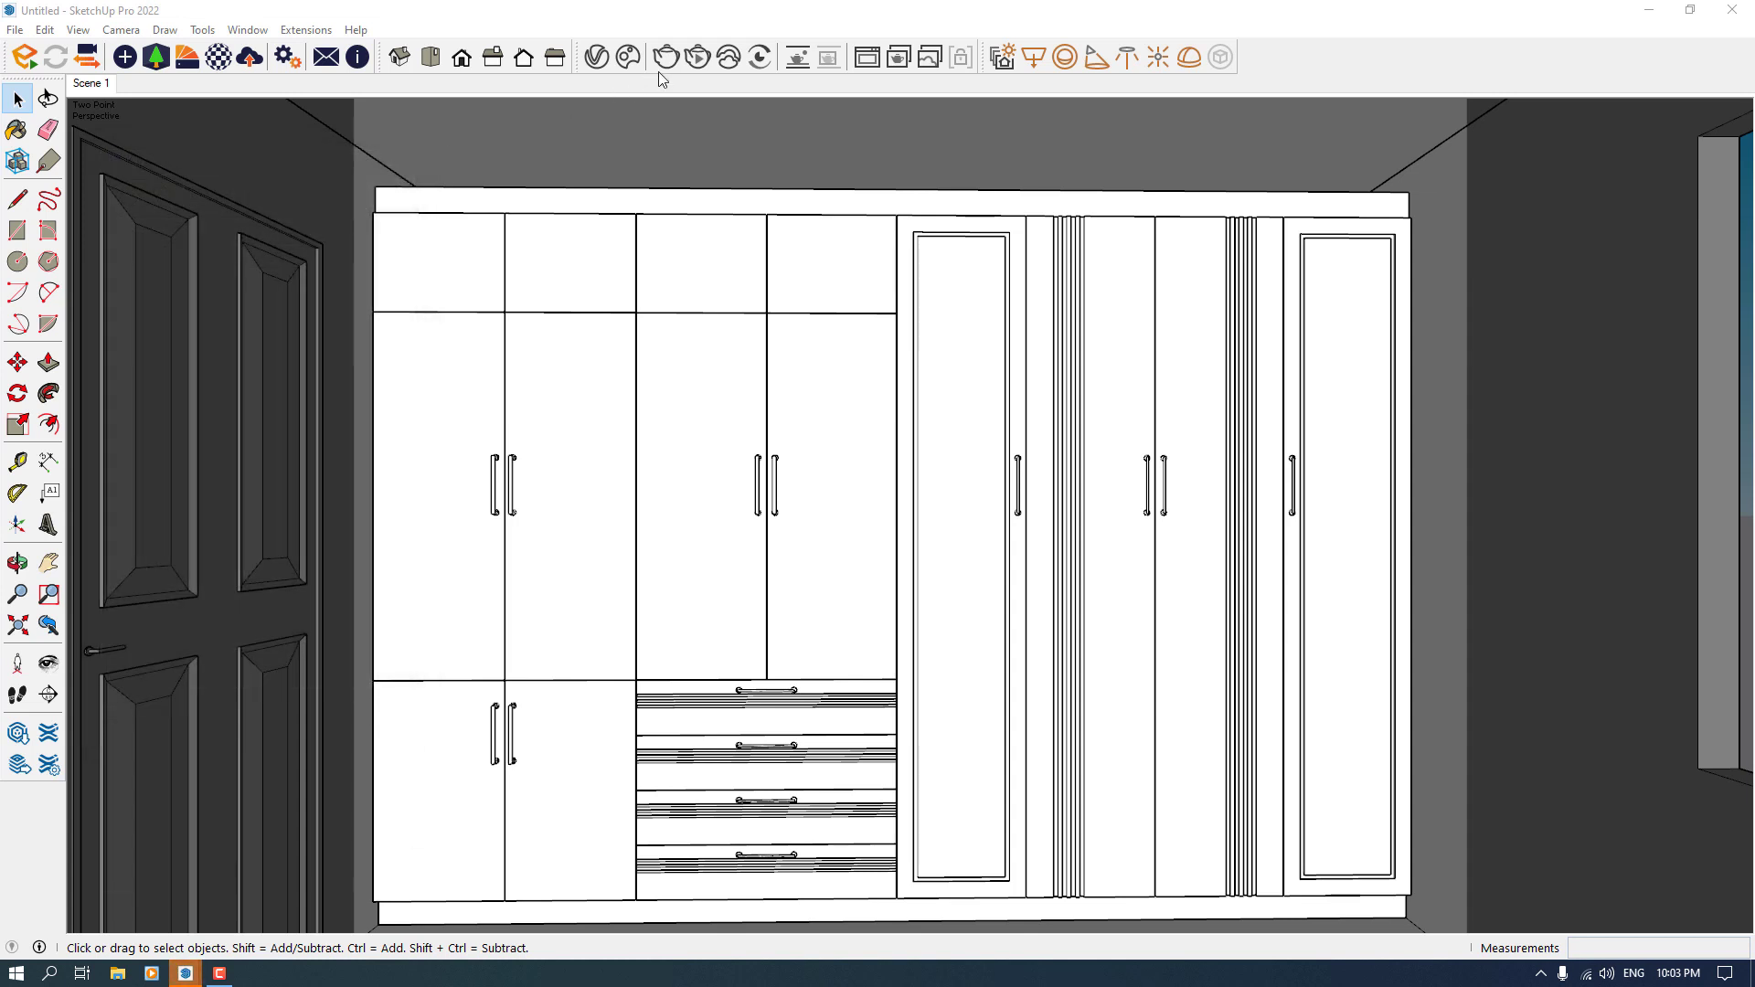
Step: Start a non-interactive render of the wardrobe scene and view it at 200% in the maximized frame buffer
{"action": "left_click", "coordinate": [668, 60]}
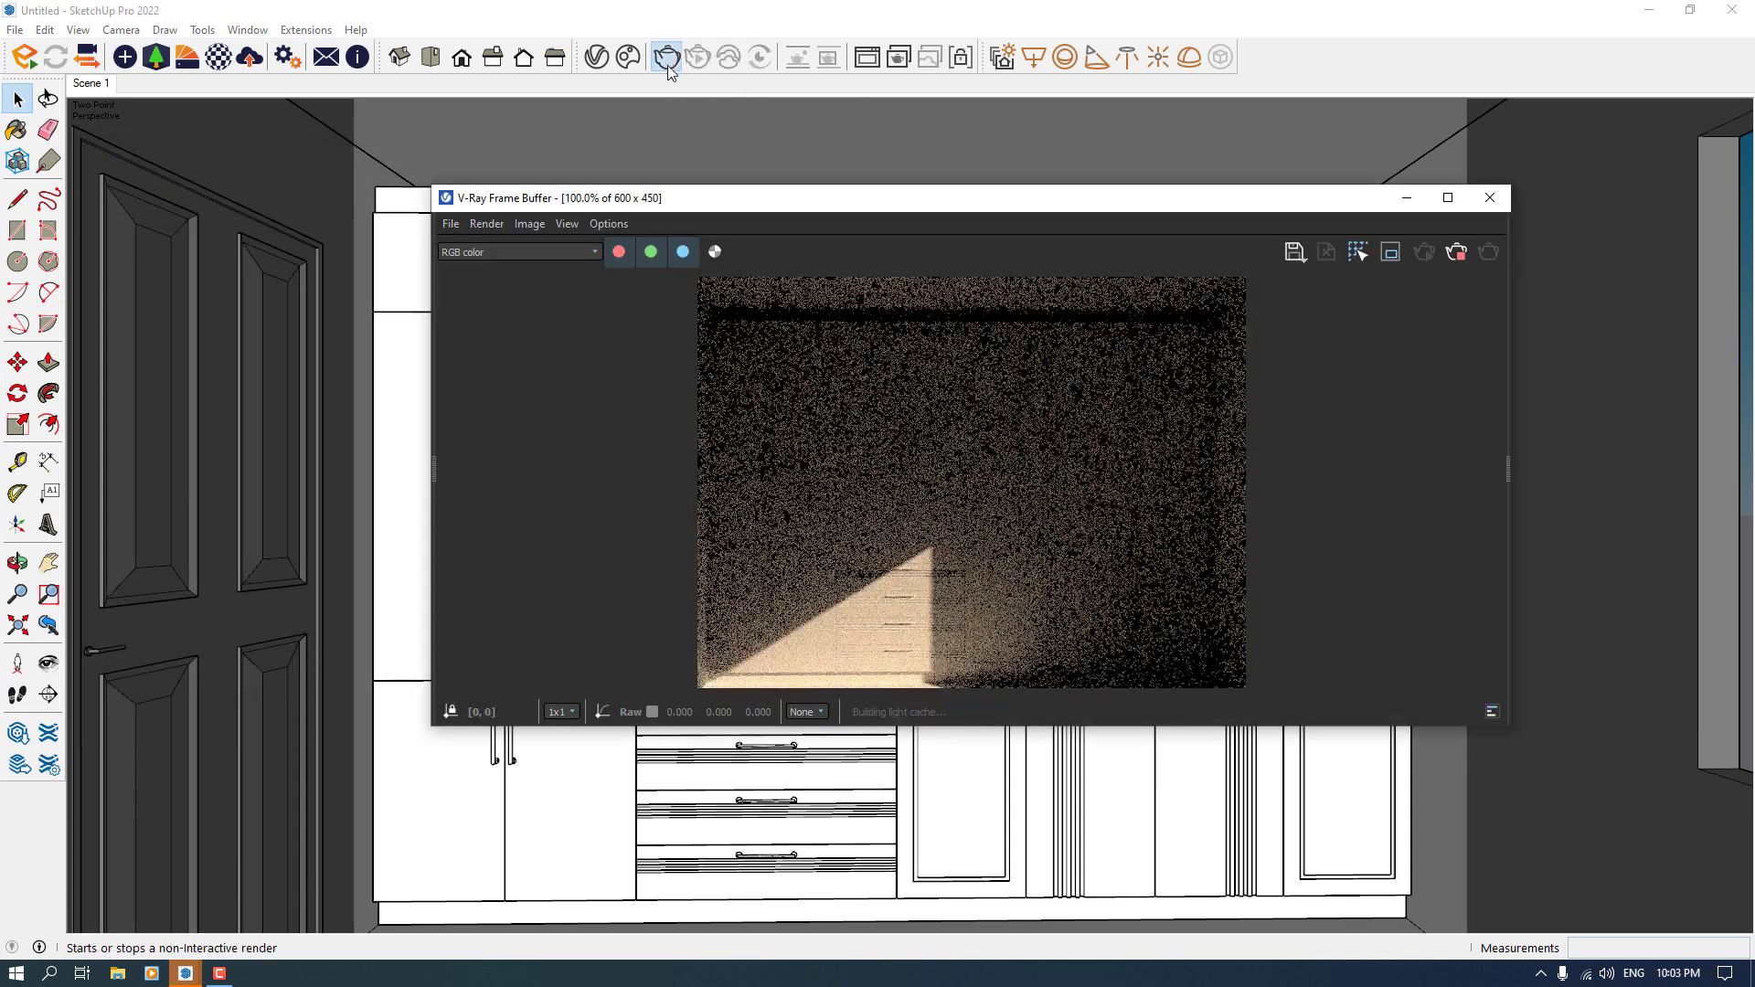
{"action": "left_click", "coordinate": [1451, 199]}
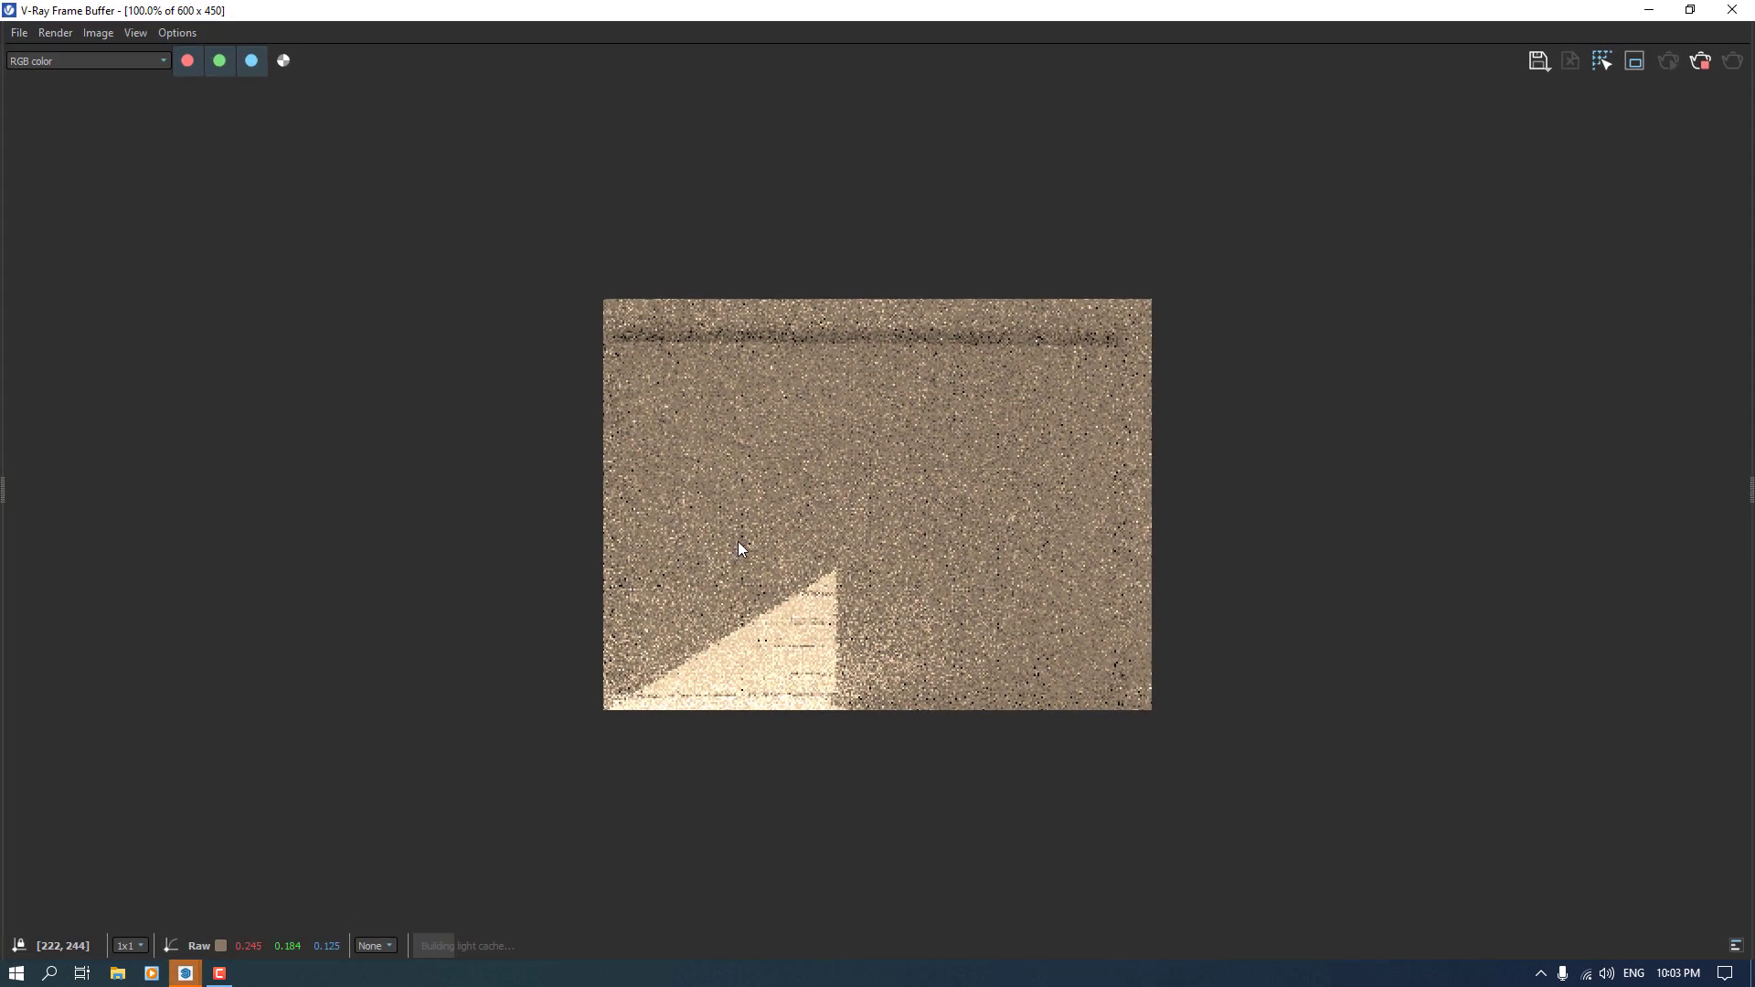
{"action": "scroll", "coordinate": [737, 543], "scroll_direction": "up", "scroll_amount": 2}
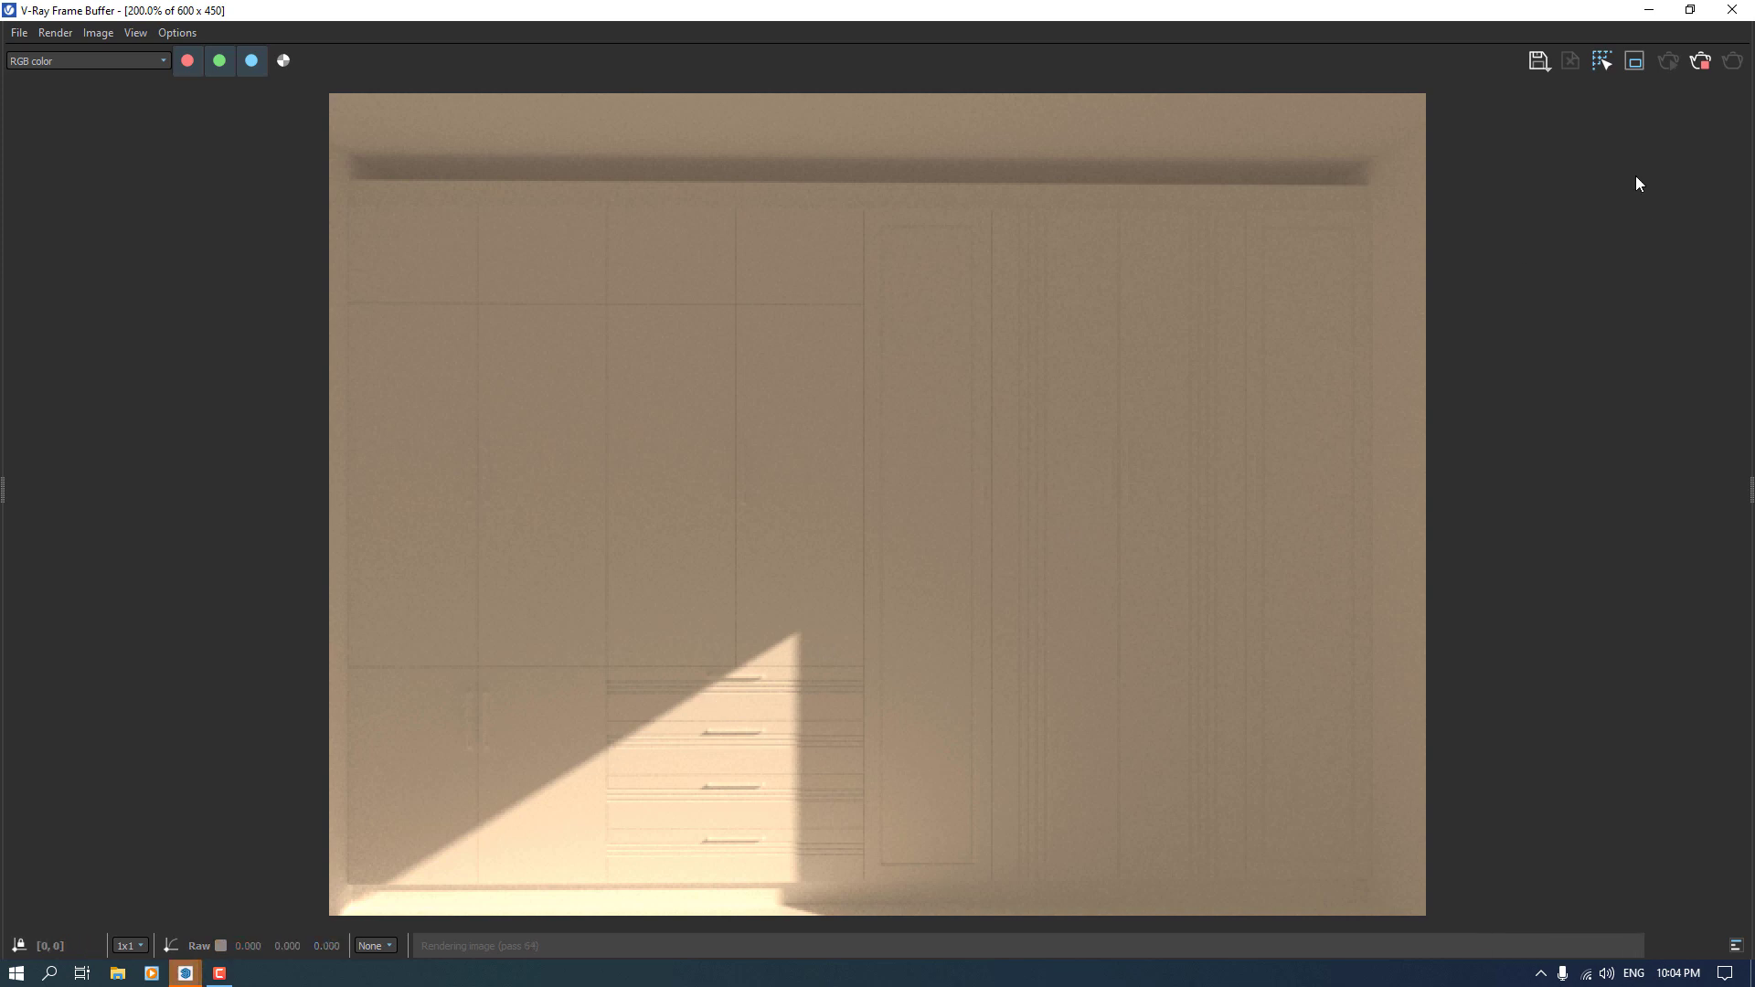
Step: Reveal the frame buffer's correction layers and open the Display Correction properties
{"action": "left_click_drag", "start_coordinate": [1750, 463], "coordinate": [1455, 486]}
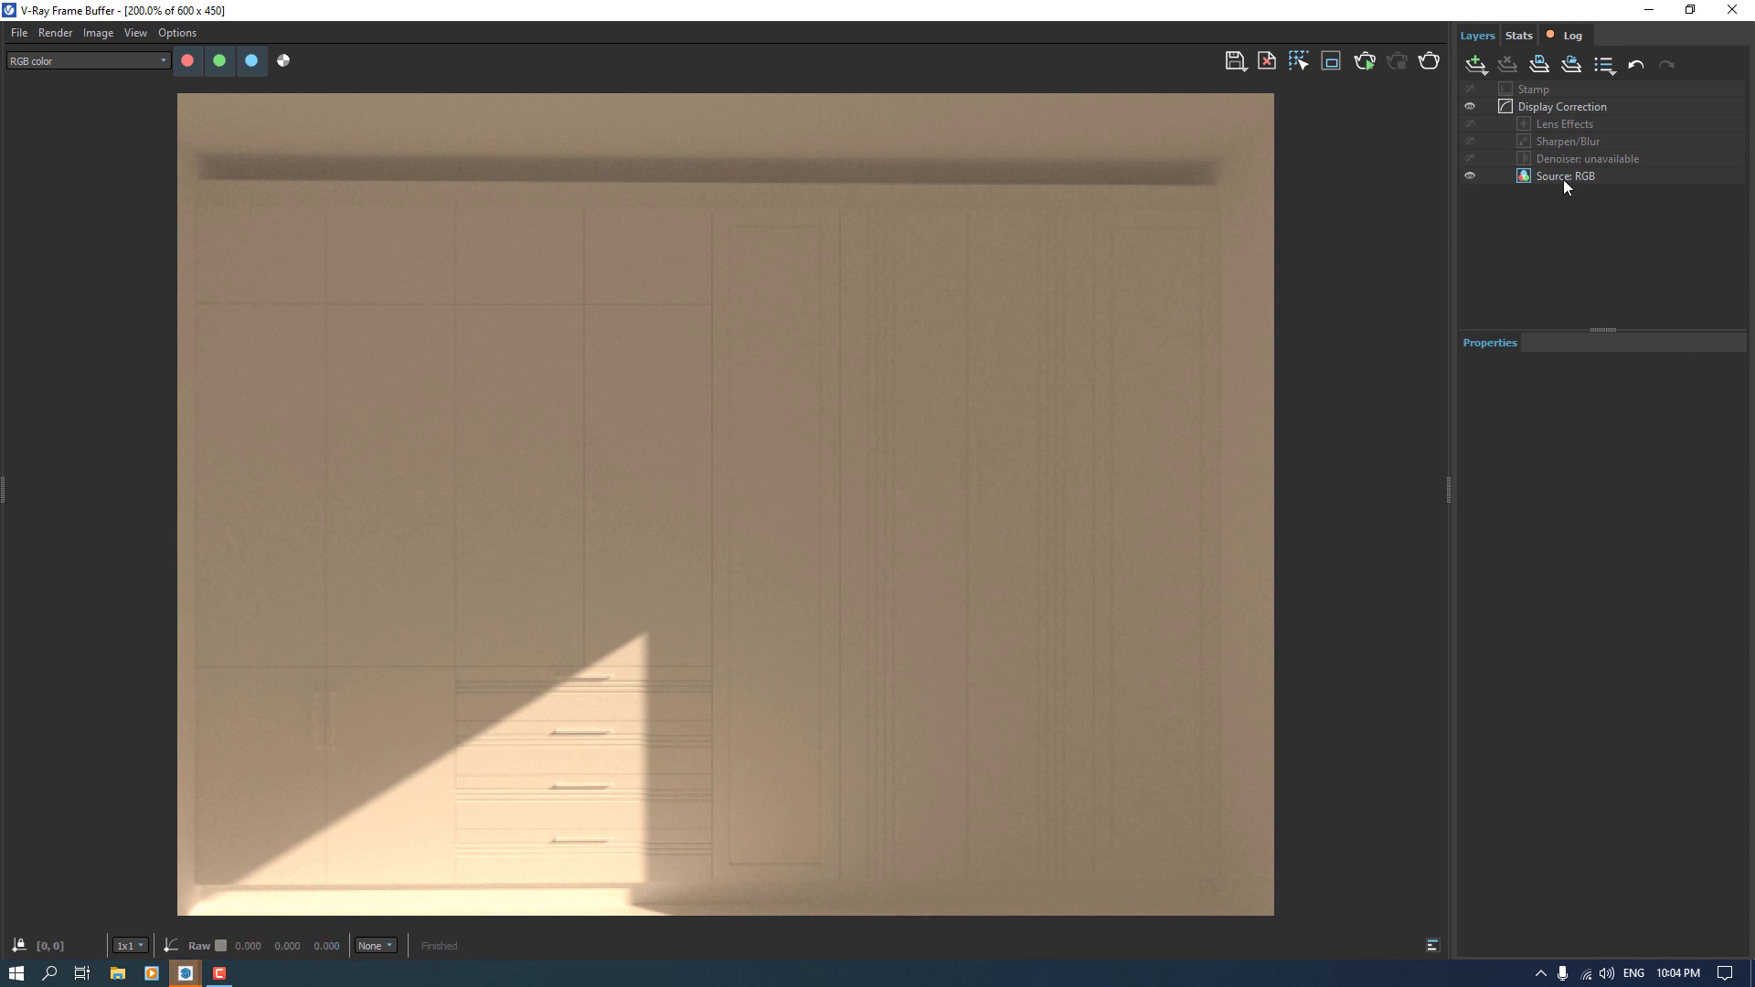
{"action": "left_click", "coordinate": [1554, 108]}
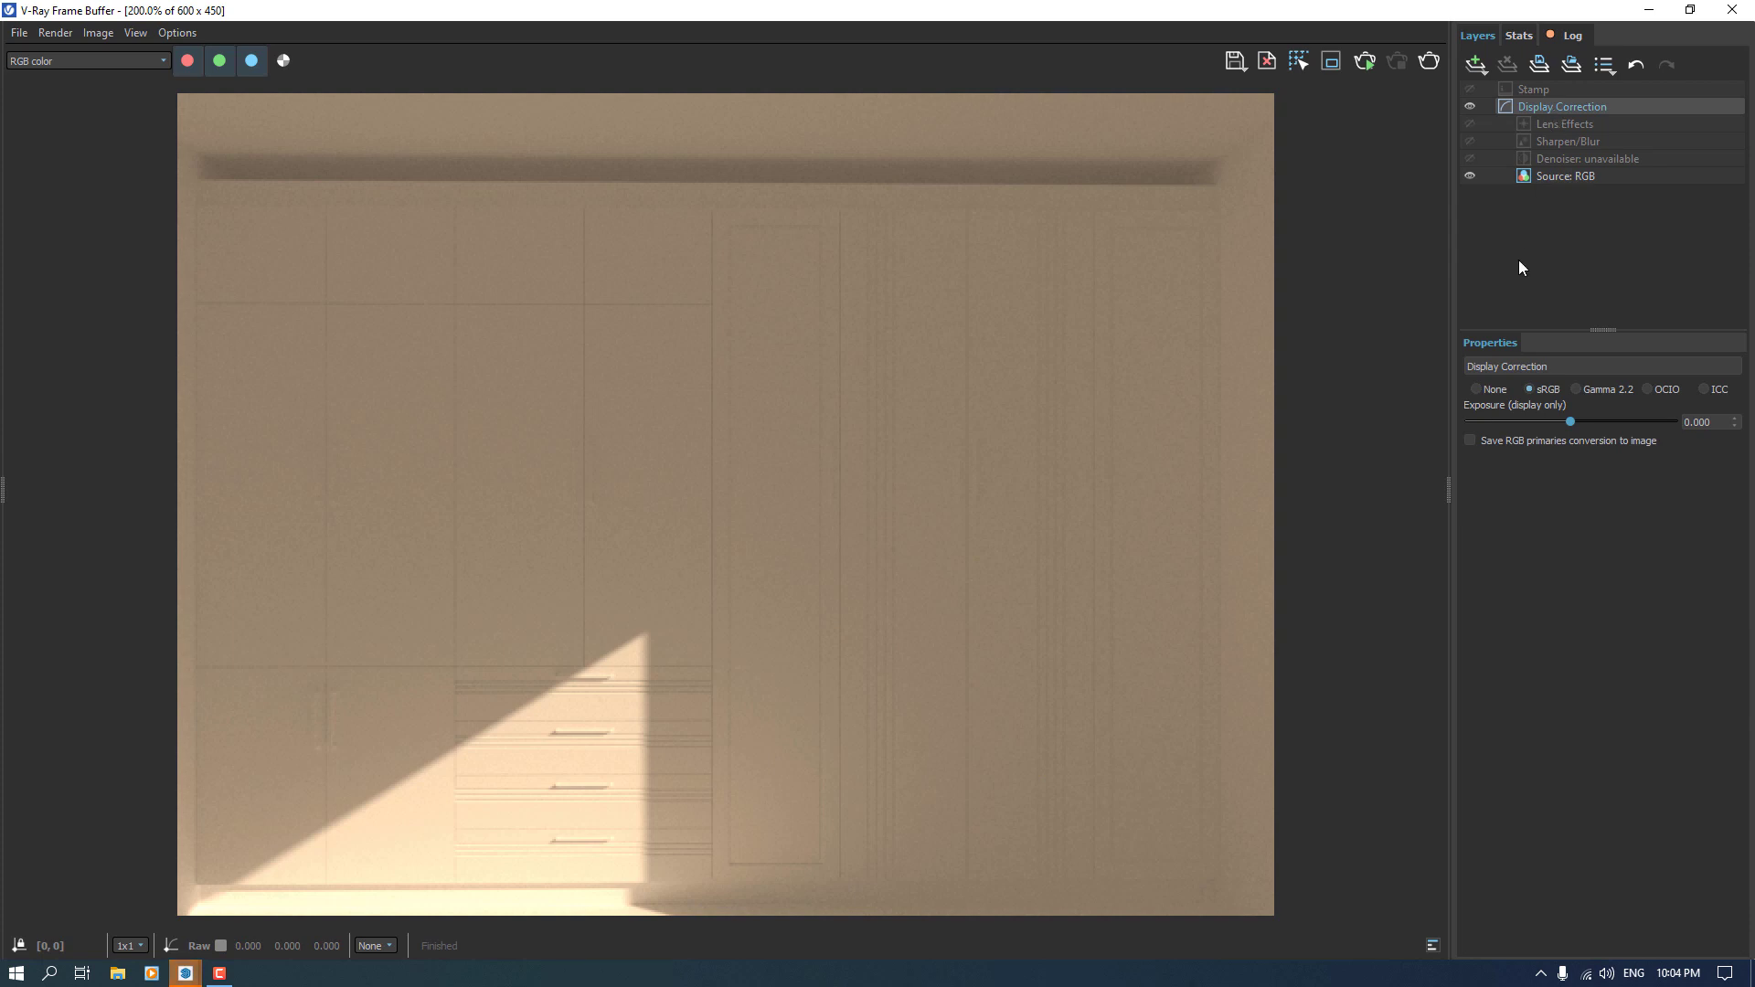
Step: Try the None display correction with an exposure of 1.682, and return to sRGB with an exposure of 0
{"action": "left_click", "coordinate": [1477, 391]}
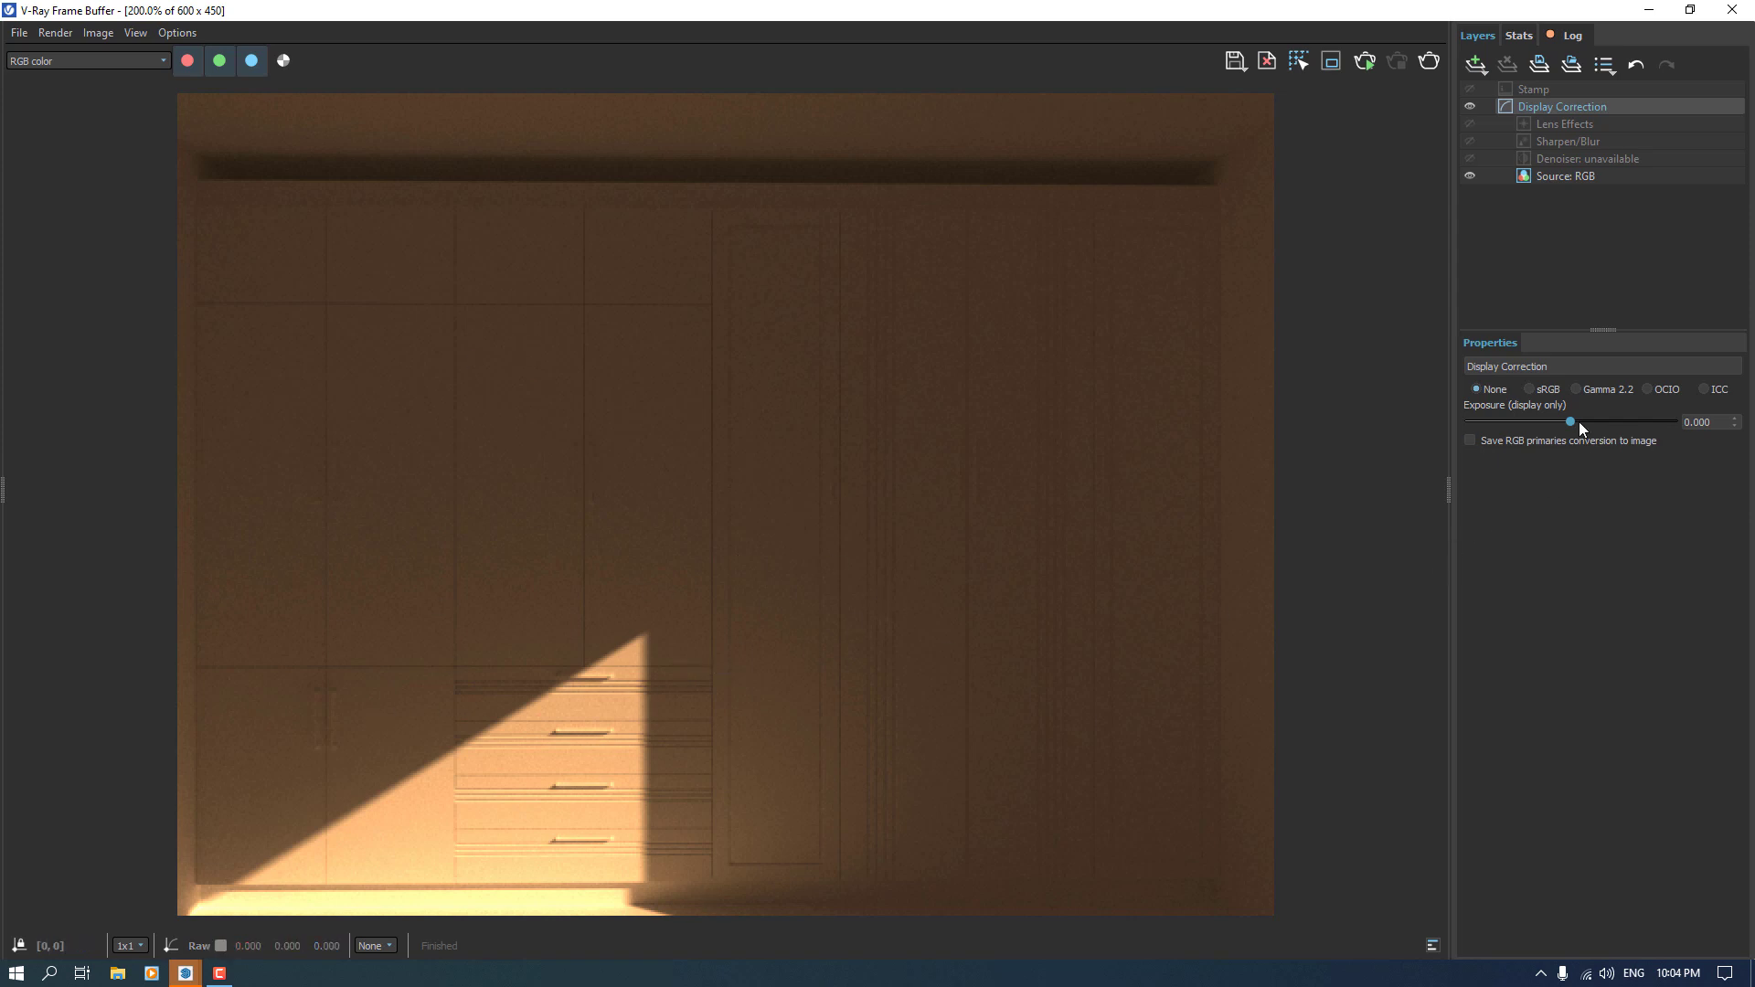
{"action": "left_click_drag", "start_coordinate": [1572, 421], "coordinate": [1605, 420]}
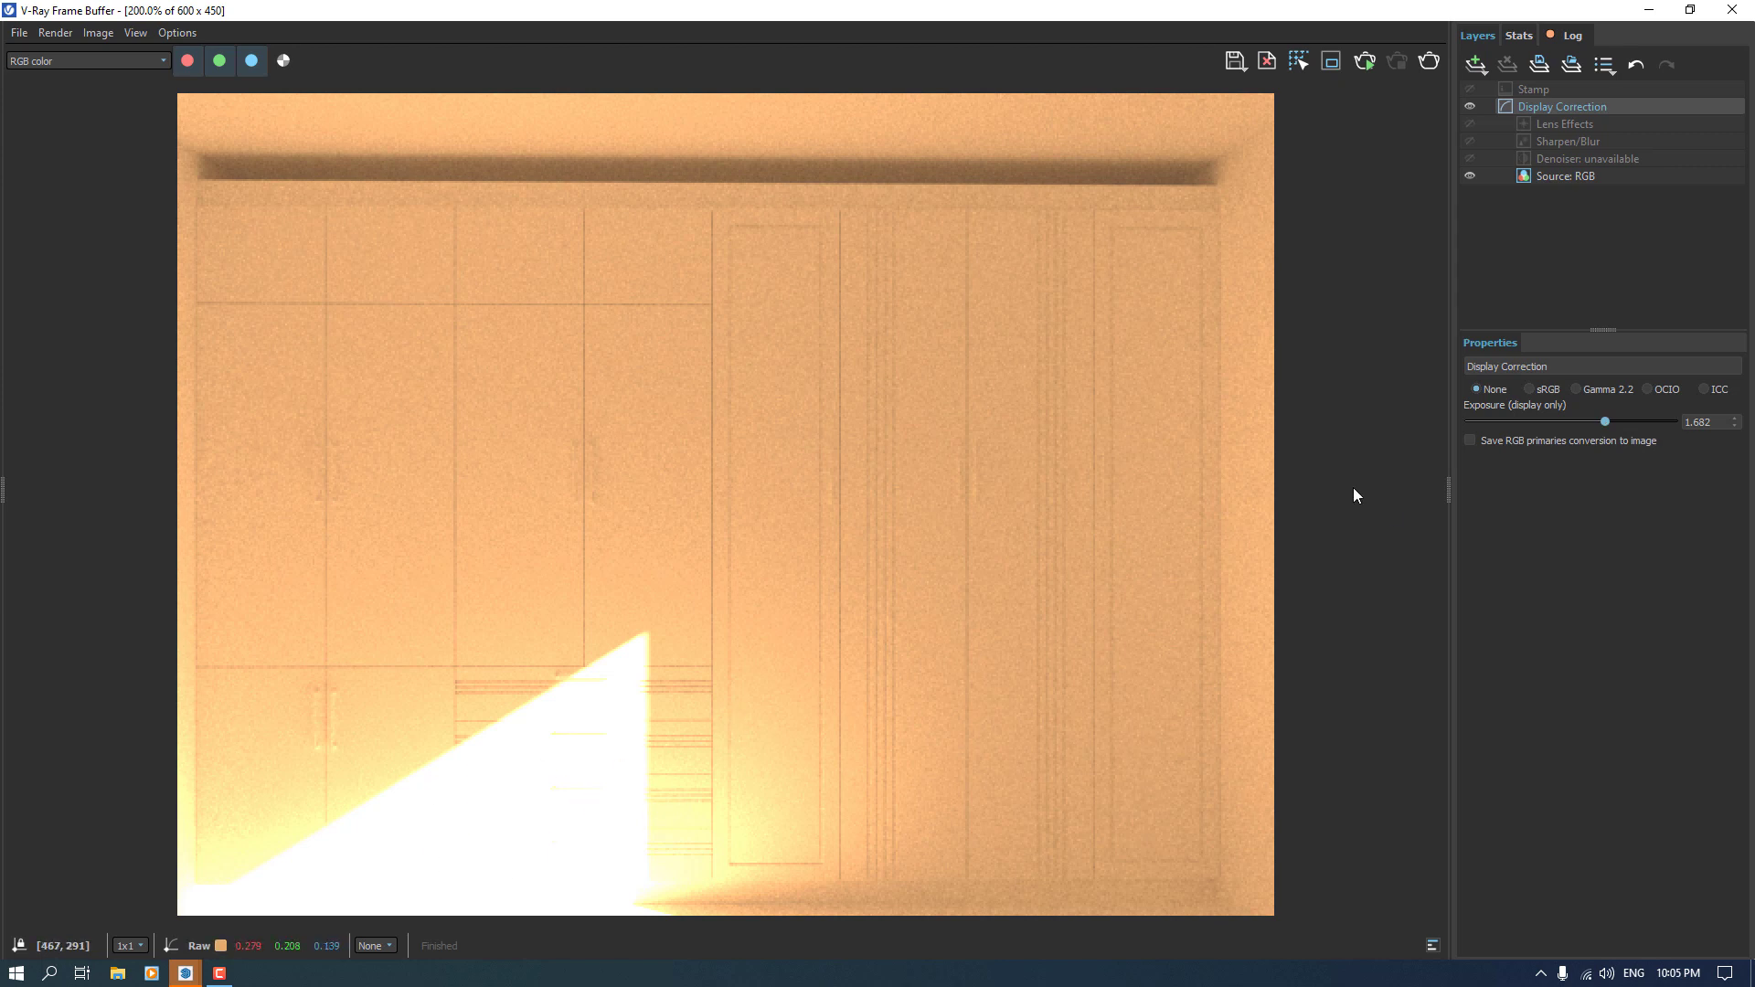
{"action": "left_click_drag", "start_coordinate": [1715, 426], "coordinate": [1627, 426]}
{"action": "type", "text": "0"}
{"action": "key", "text": "Return"}
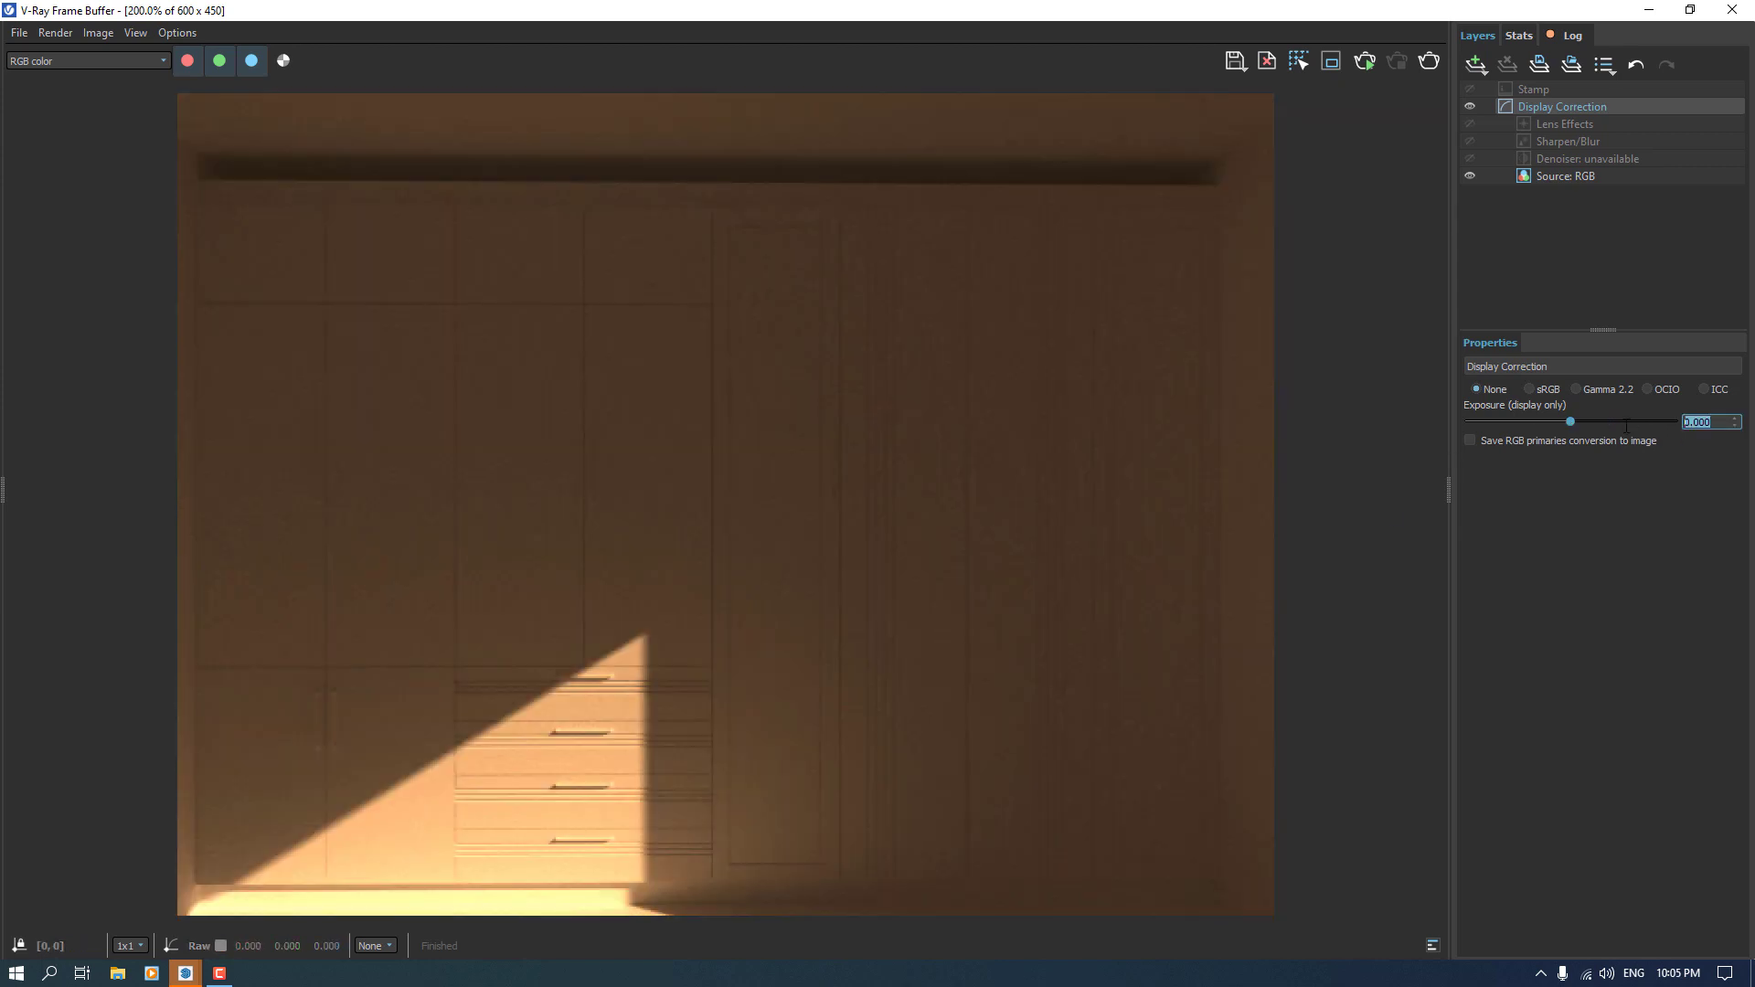
{"action": "left_click", "coordinate": [1528, 389]}
Step: Set the Display Correction exposure to 0.2
{"action": "double_click", "coordinate": [1705, 422]}
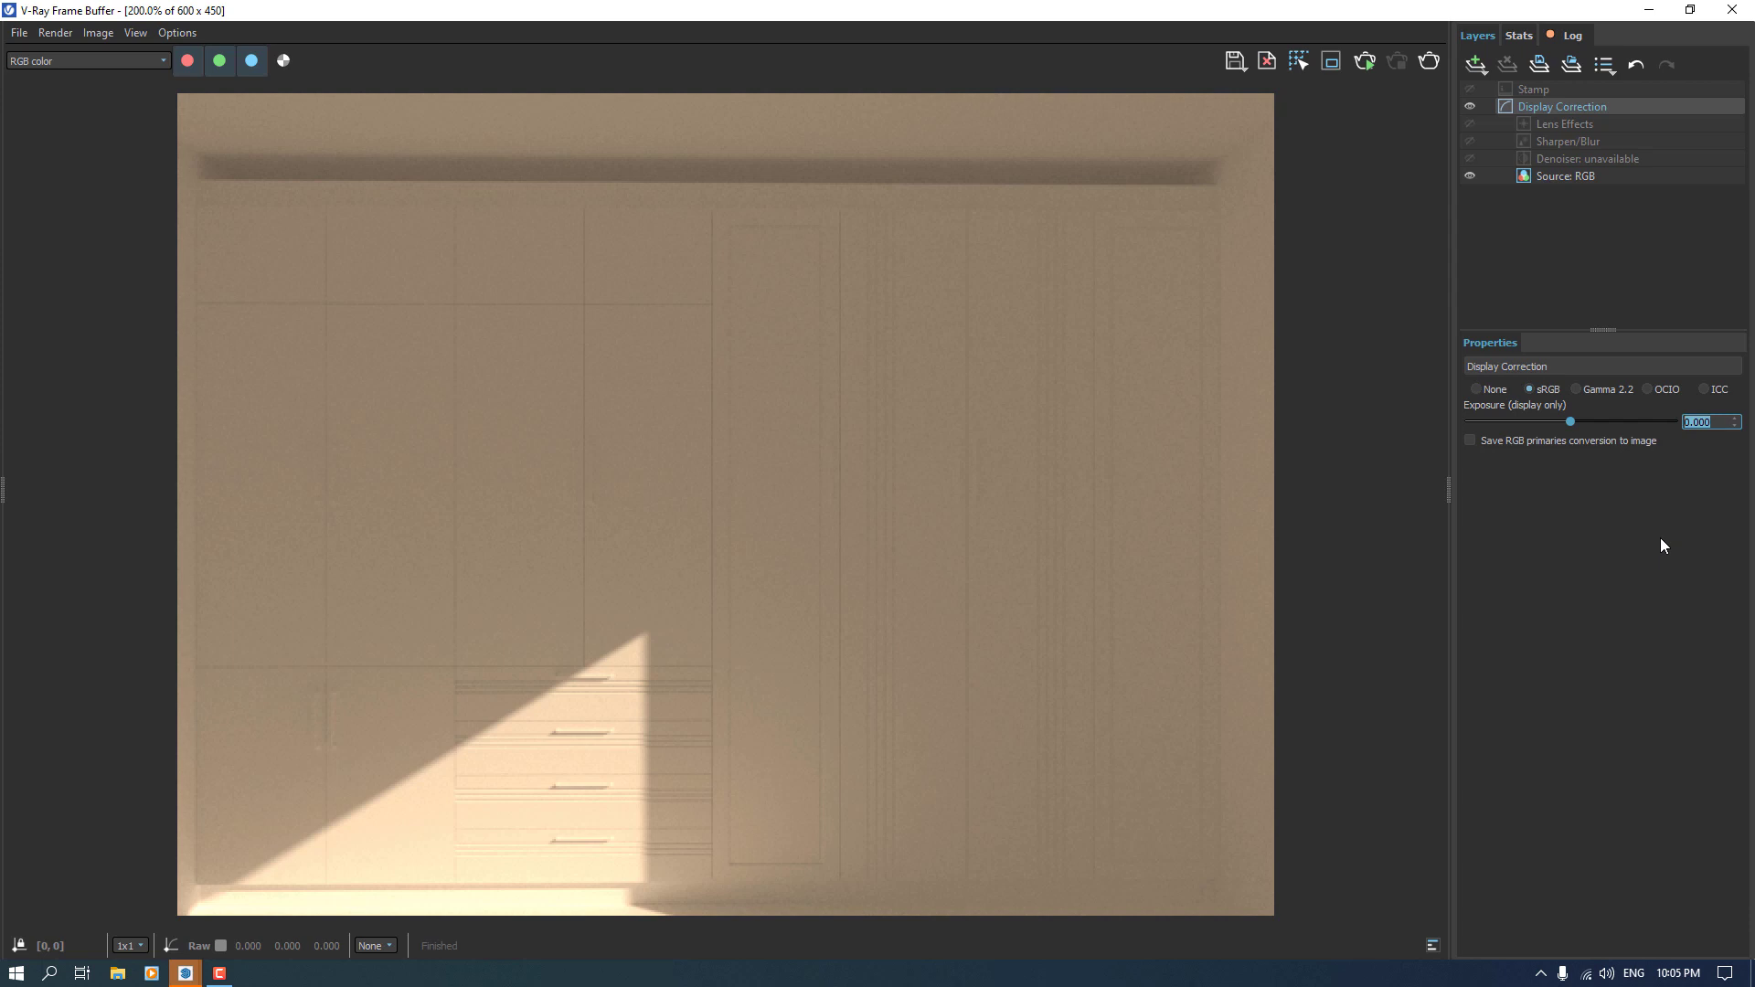
{"action": "type", "text": "0.2"}
{"action": "key", "text": "Return"}
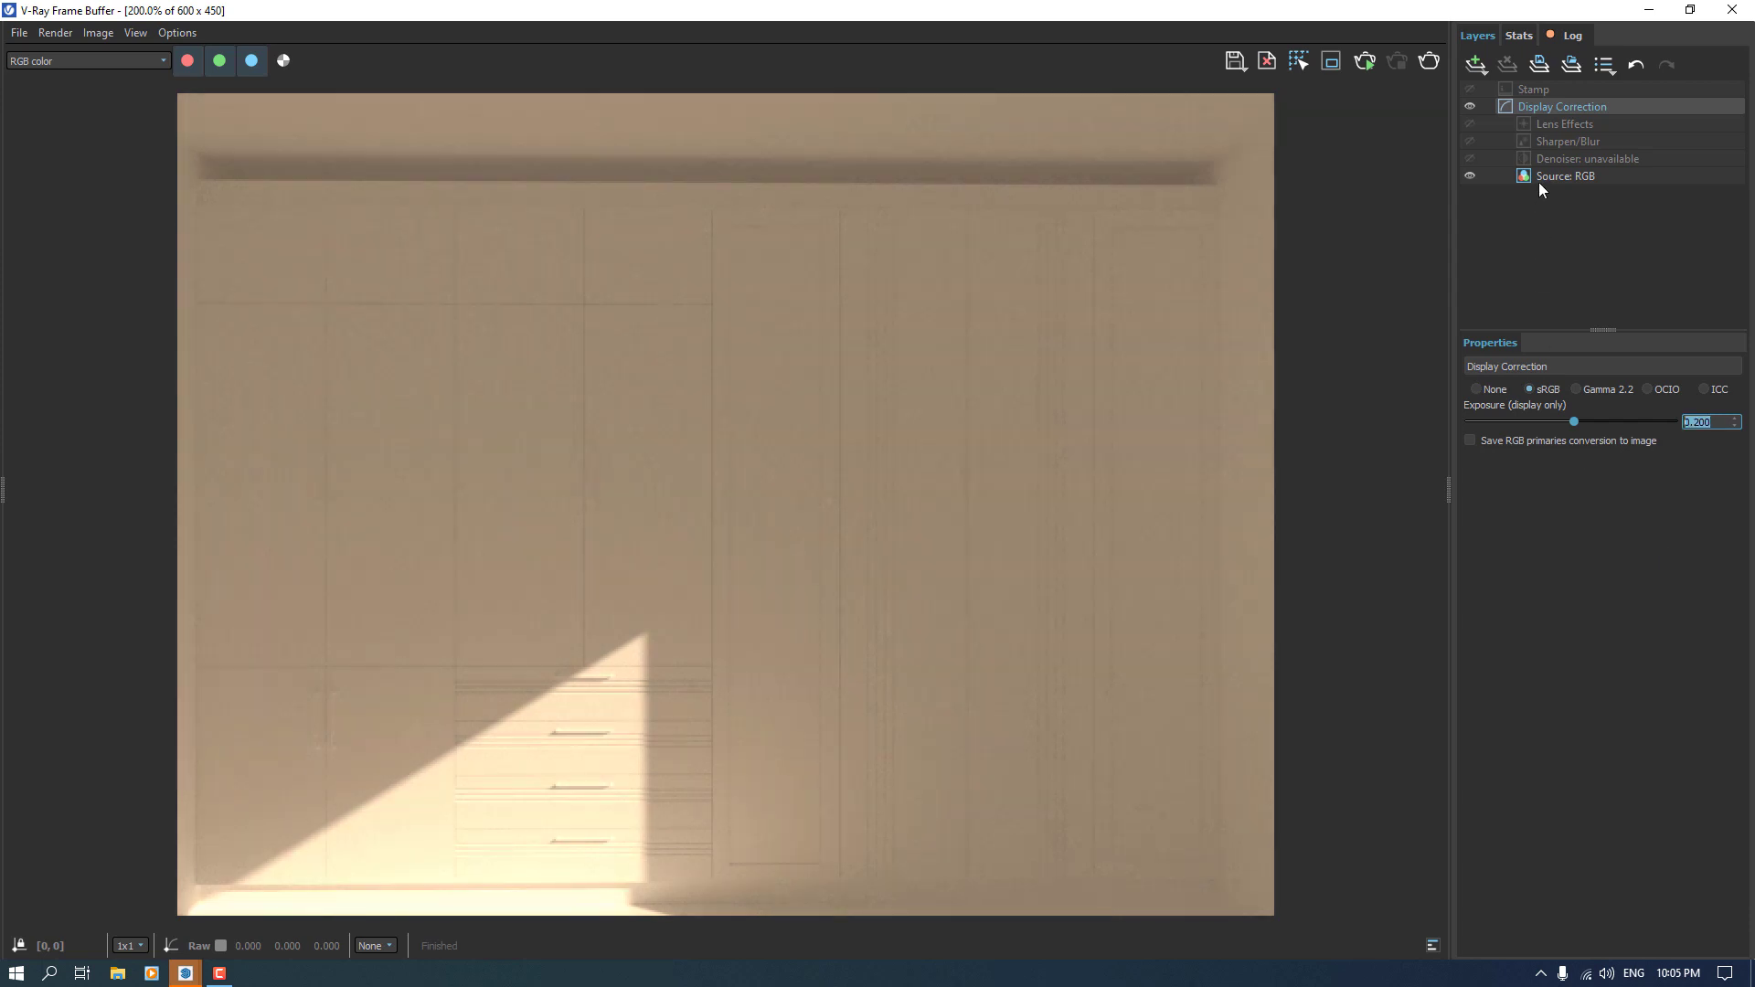
Step: Add a Color Balance layer and a White Balance layer with a temperature of 7000
{"action": "left_click", "coordinate": [1477, 66]}
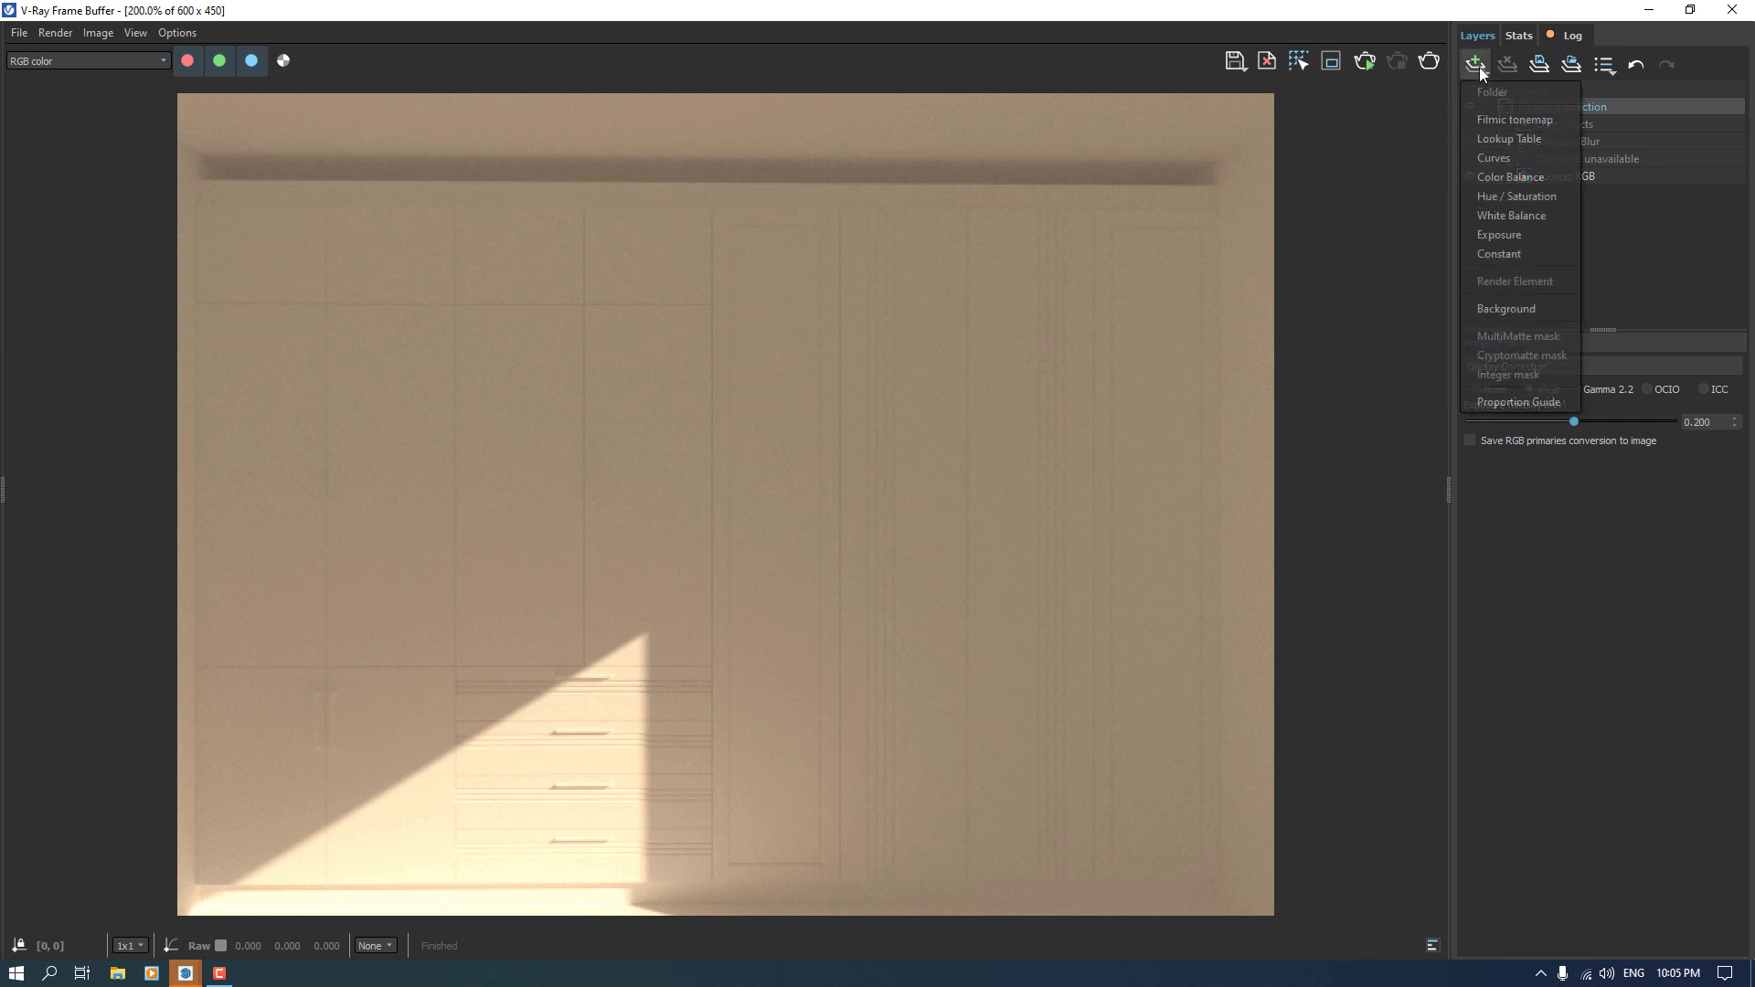
{"action": "left_click", "coordinate": [1536, 178]}
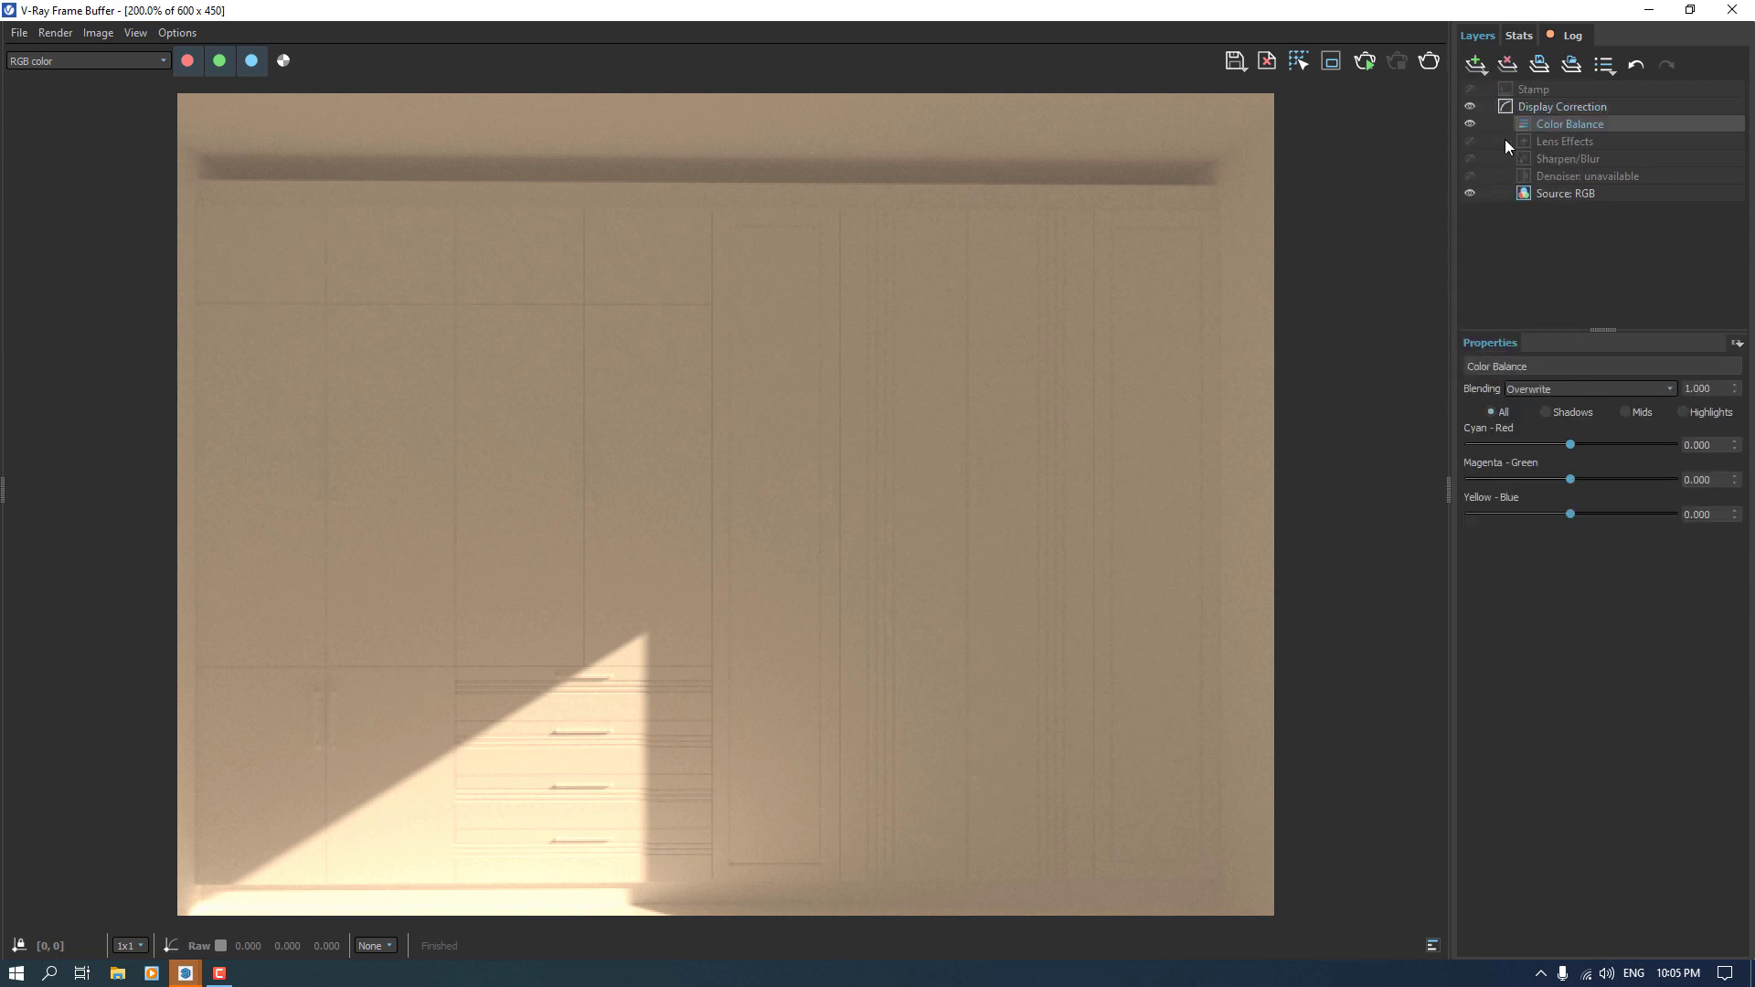
{"action": "left_click", "coordinate": [1477, 66]}
{"action": "left_click", "coordinate": [1518, 212]}
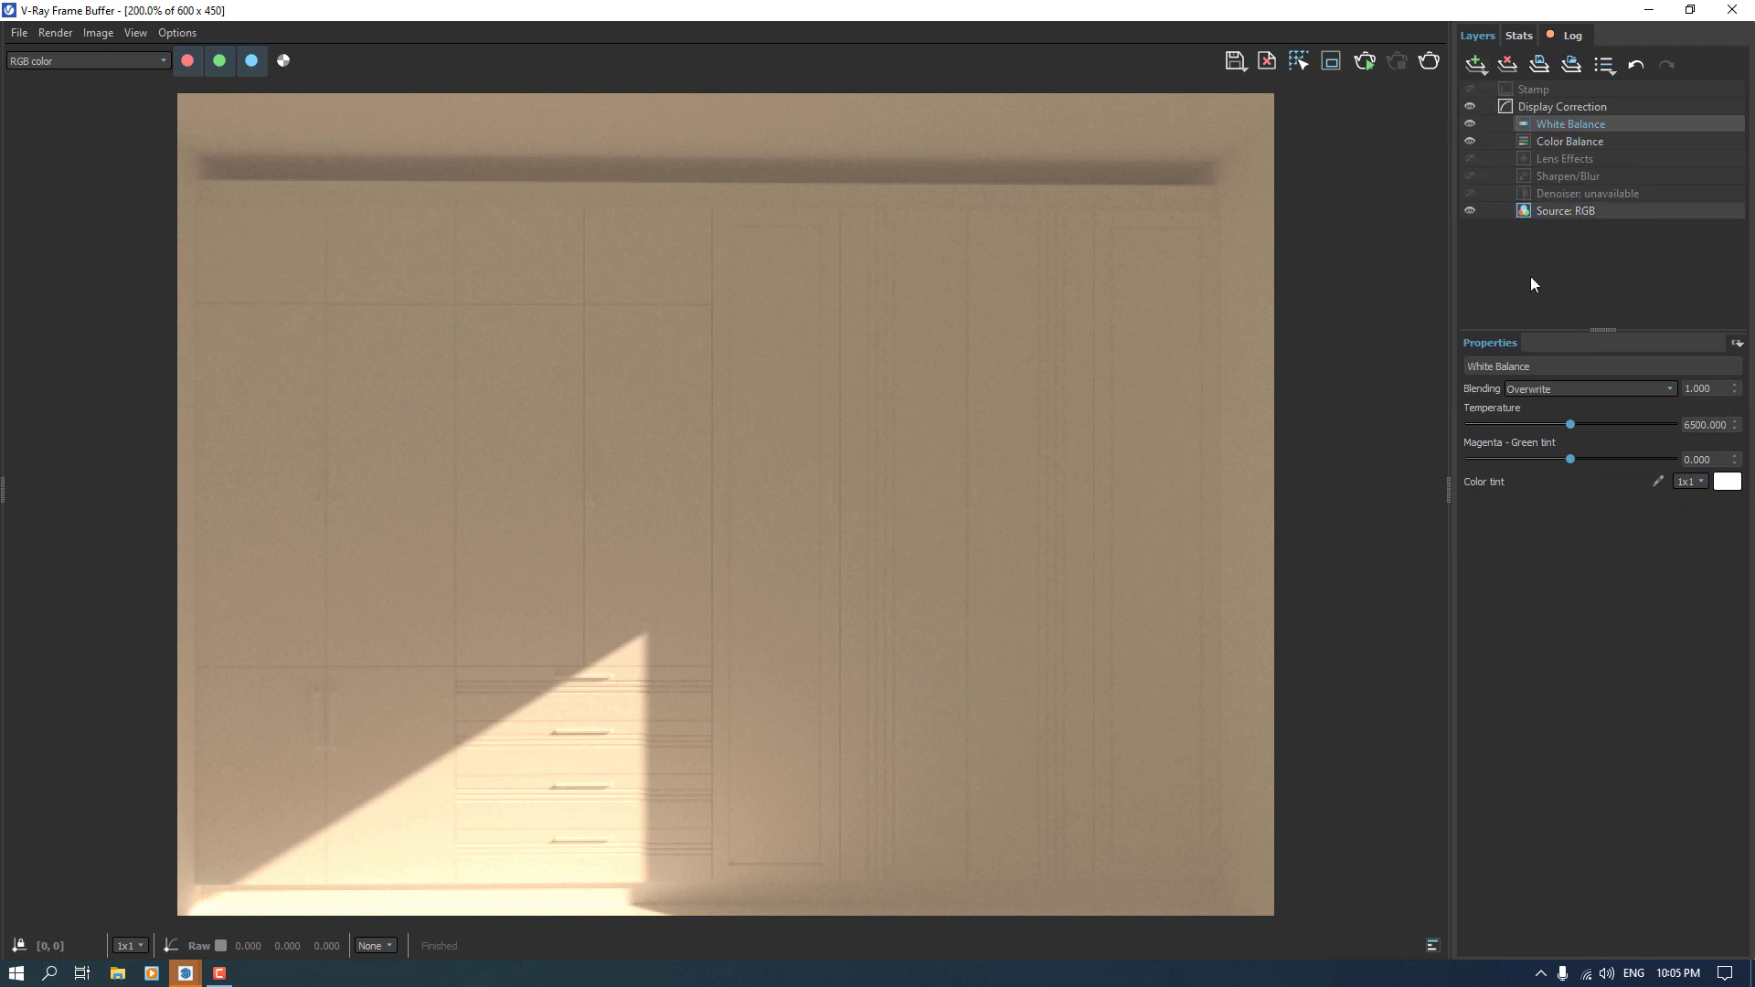
{"action": "left_click_drag", "start_coordinate": [1571, 426], "coordinate": [1589, 424]}
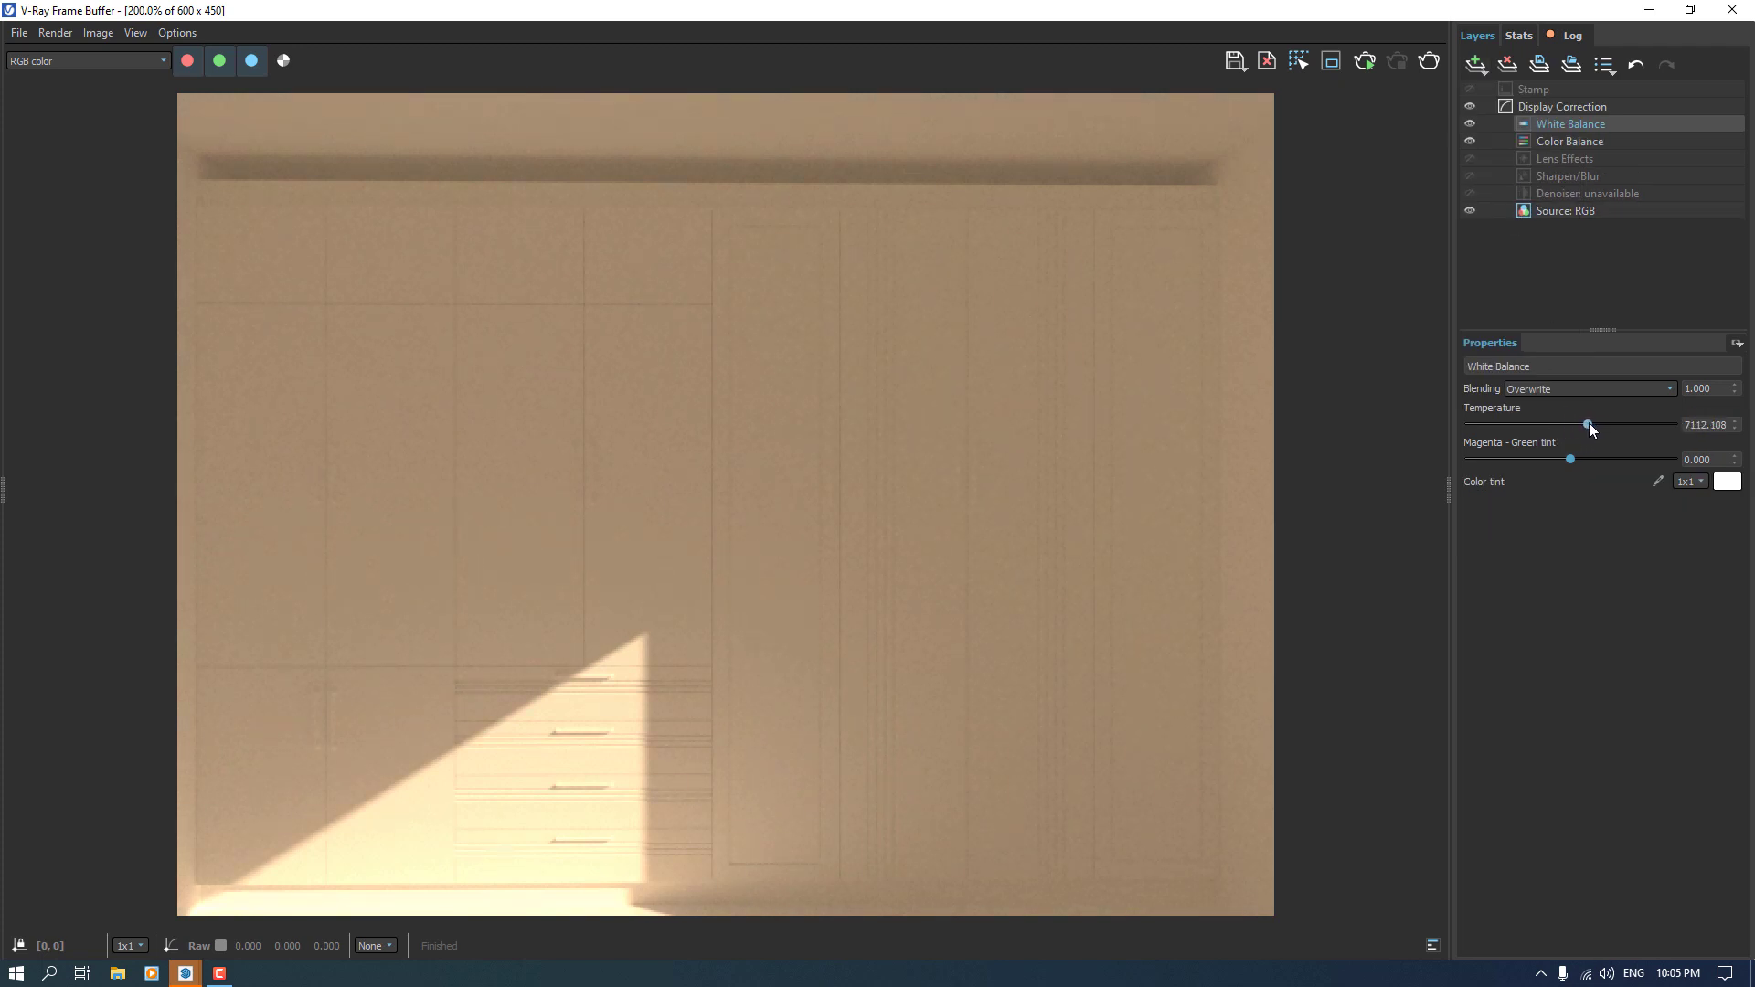
{"action": "double_click", "coordinate": [1729, 427]}
{"action": "type", "text": "7000"}
{"action": "key", "text": "Return"}
Step: Add an Exposure correction layer with a highlight burn of 0.9
{"action": "left_click", "coordinate": [1476, 64]}
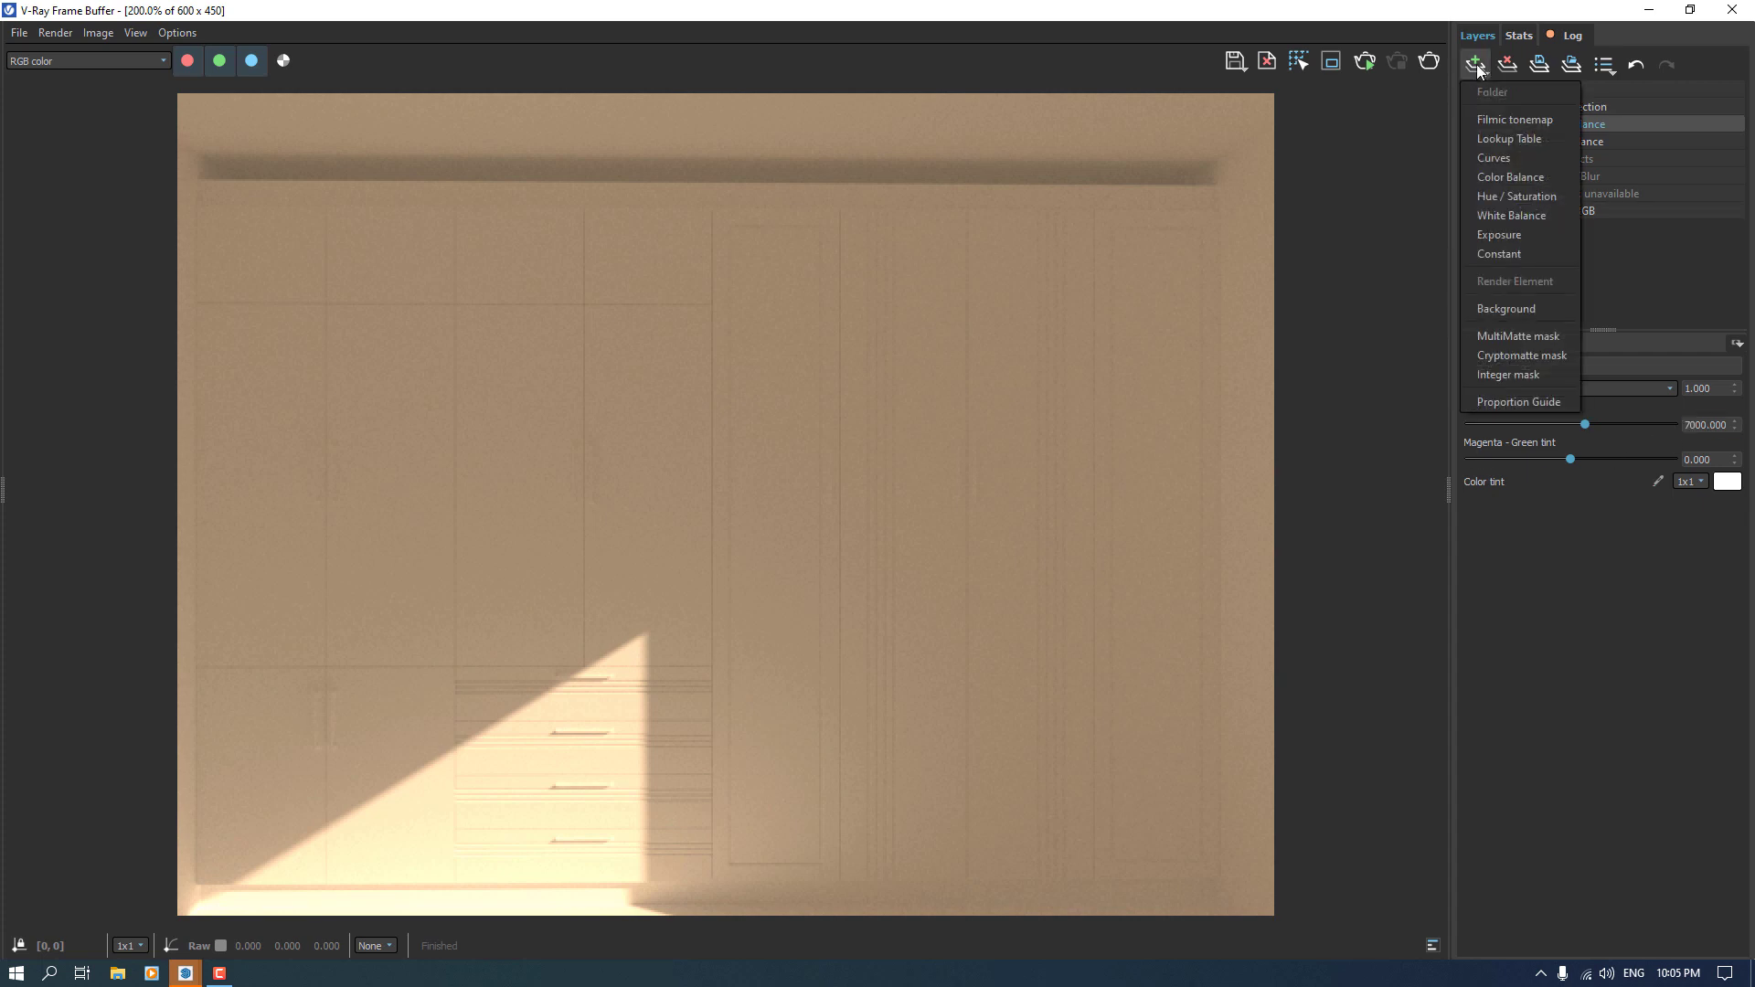
{"action": "left_click", "coordinate": [1548, 234]}
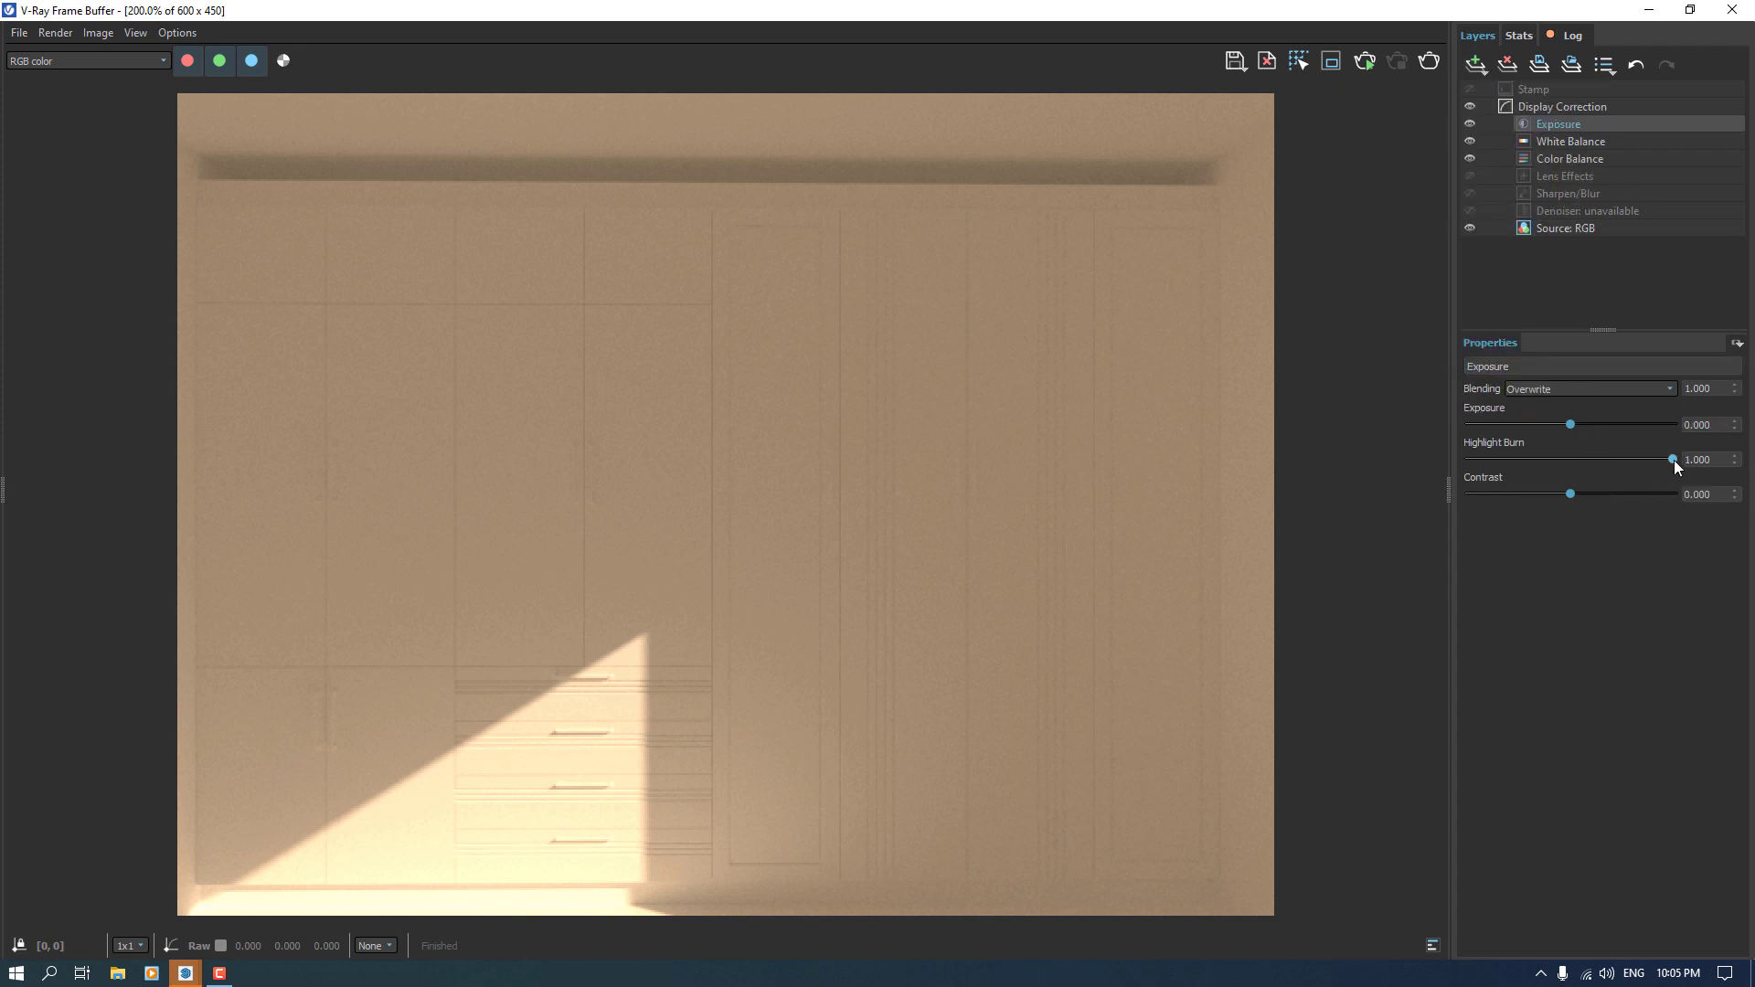
{"action": "double_click", "coordinate": [1702, 459]}
{"action": "type", "text": "0.9"}
{"action": "key", "text": "Return"}
Step: Set the Exposure layer's exposure to 0.1 and its contrast to 0.16
{"action": "left_click_drag", "start_coordinate": [1567, 424], "coordinate": [1574, 424]}
{"action": "type", "text": "0.1"}
{"action": "key", "text": "Return"}
{"action": "left_click_drag", "start_coordinate": [1568, 494], "coordinate": [1596, 494]}
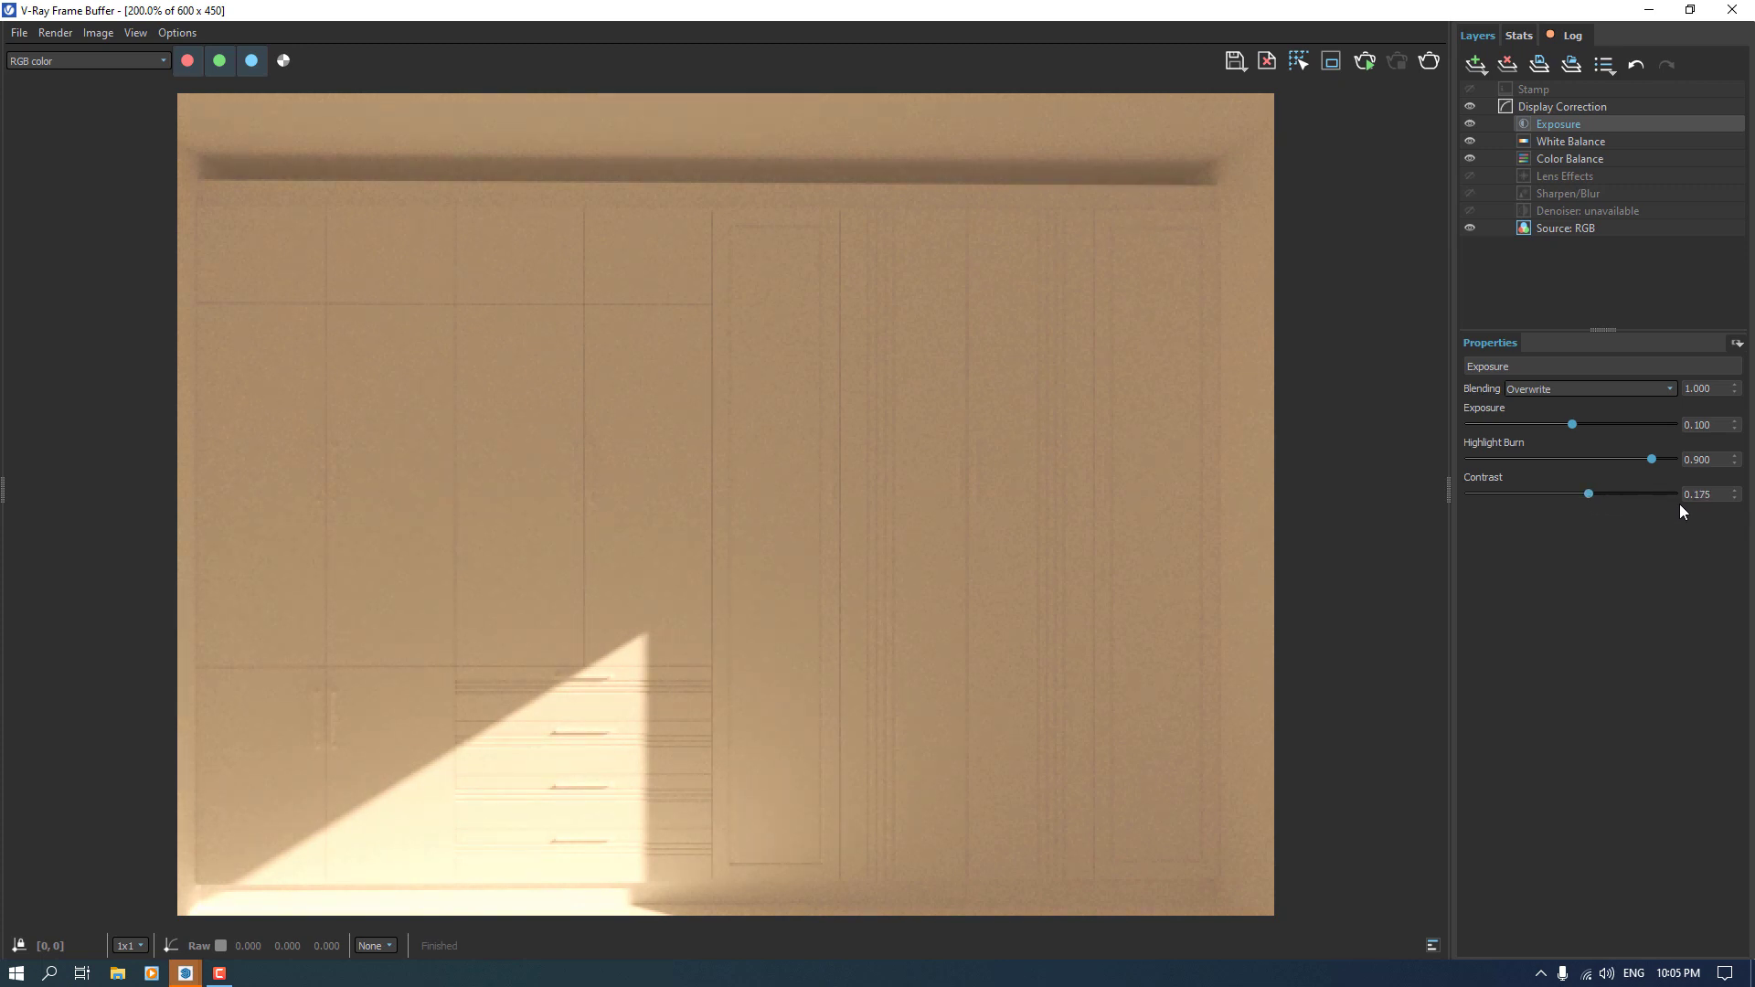
{"action": "key", "text": "ctrl+a"}
{"action": "type", "text": "0.16"}
{"action": "key", "text": "Return"}
{"action": "left_click", "coordinate": [1110, 441]}
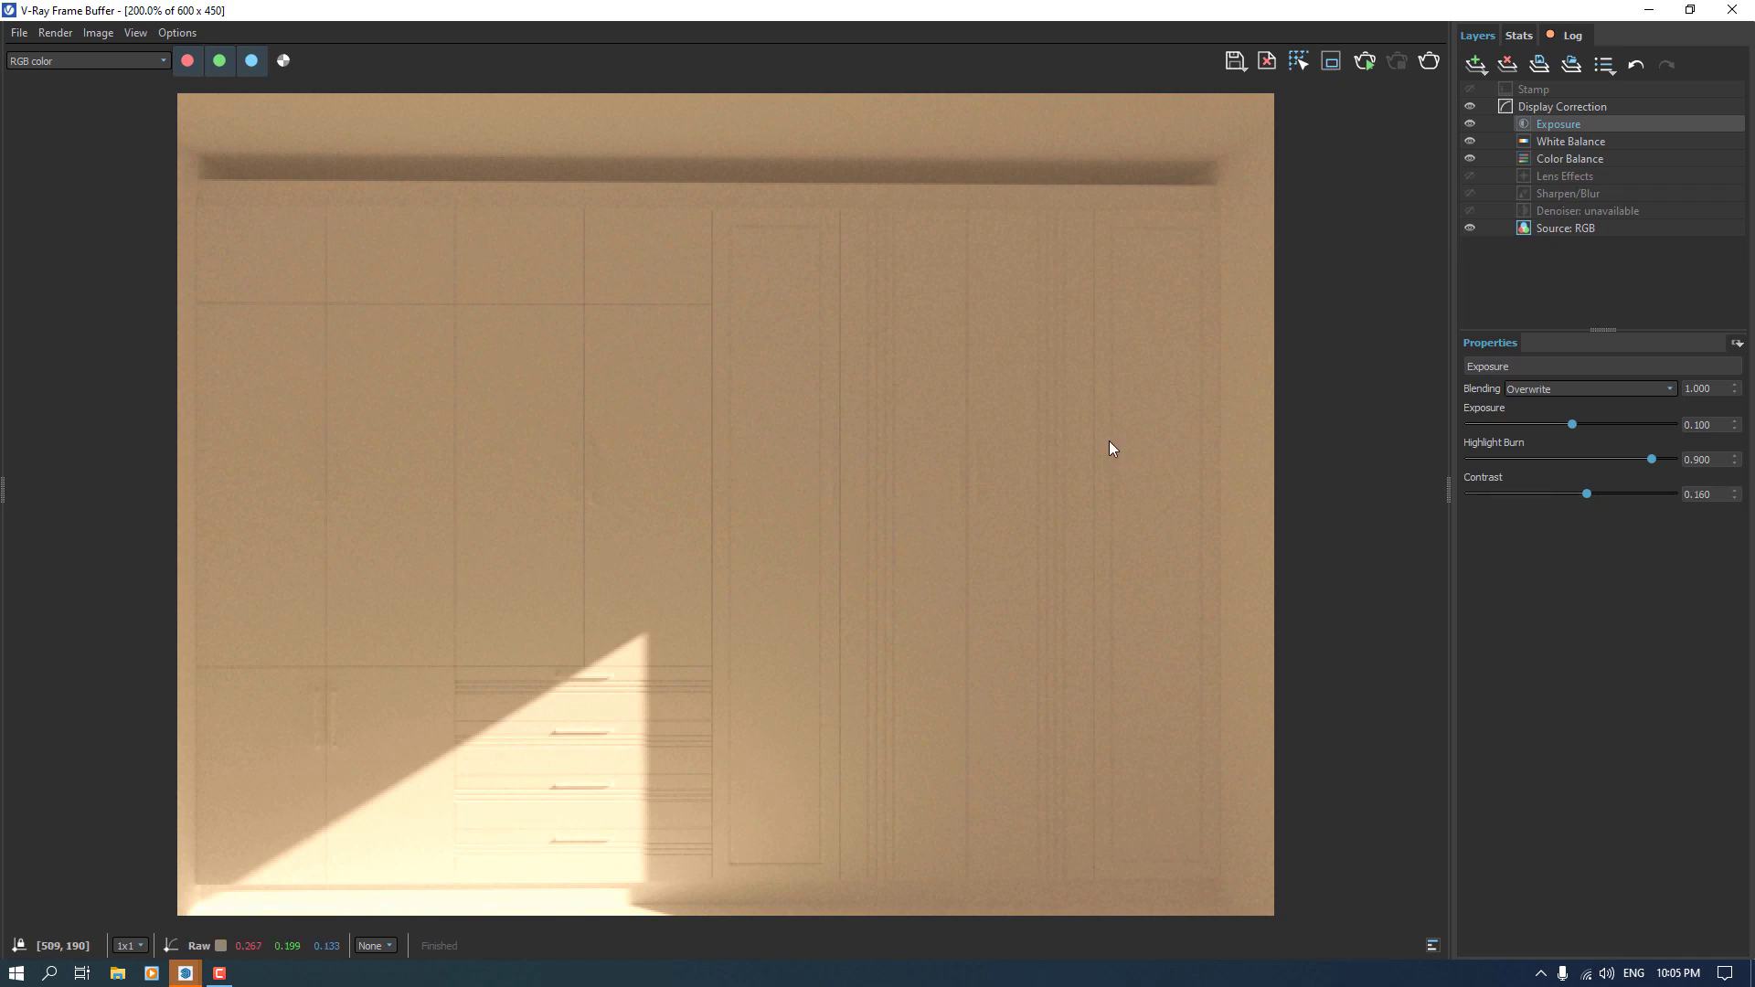
Step: Save the corrected render in the Documents folder as a PNG image named V-Ray Test1
{"action": "left_click", "coordinate": [1232, 61]}
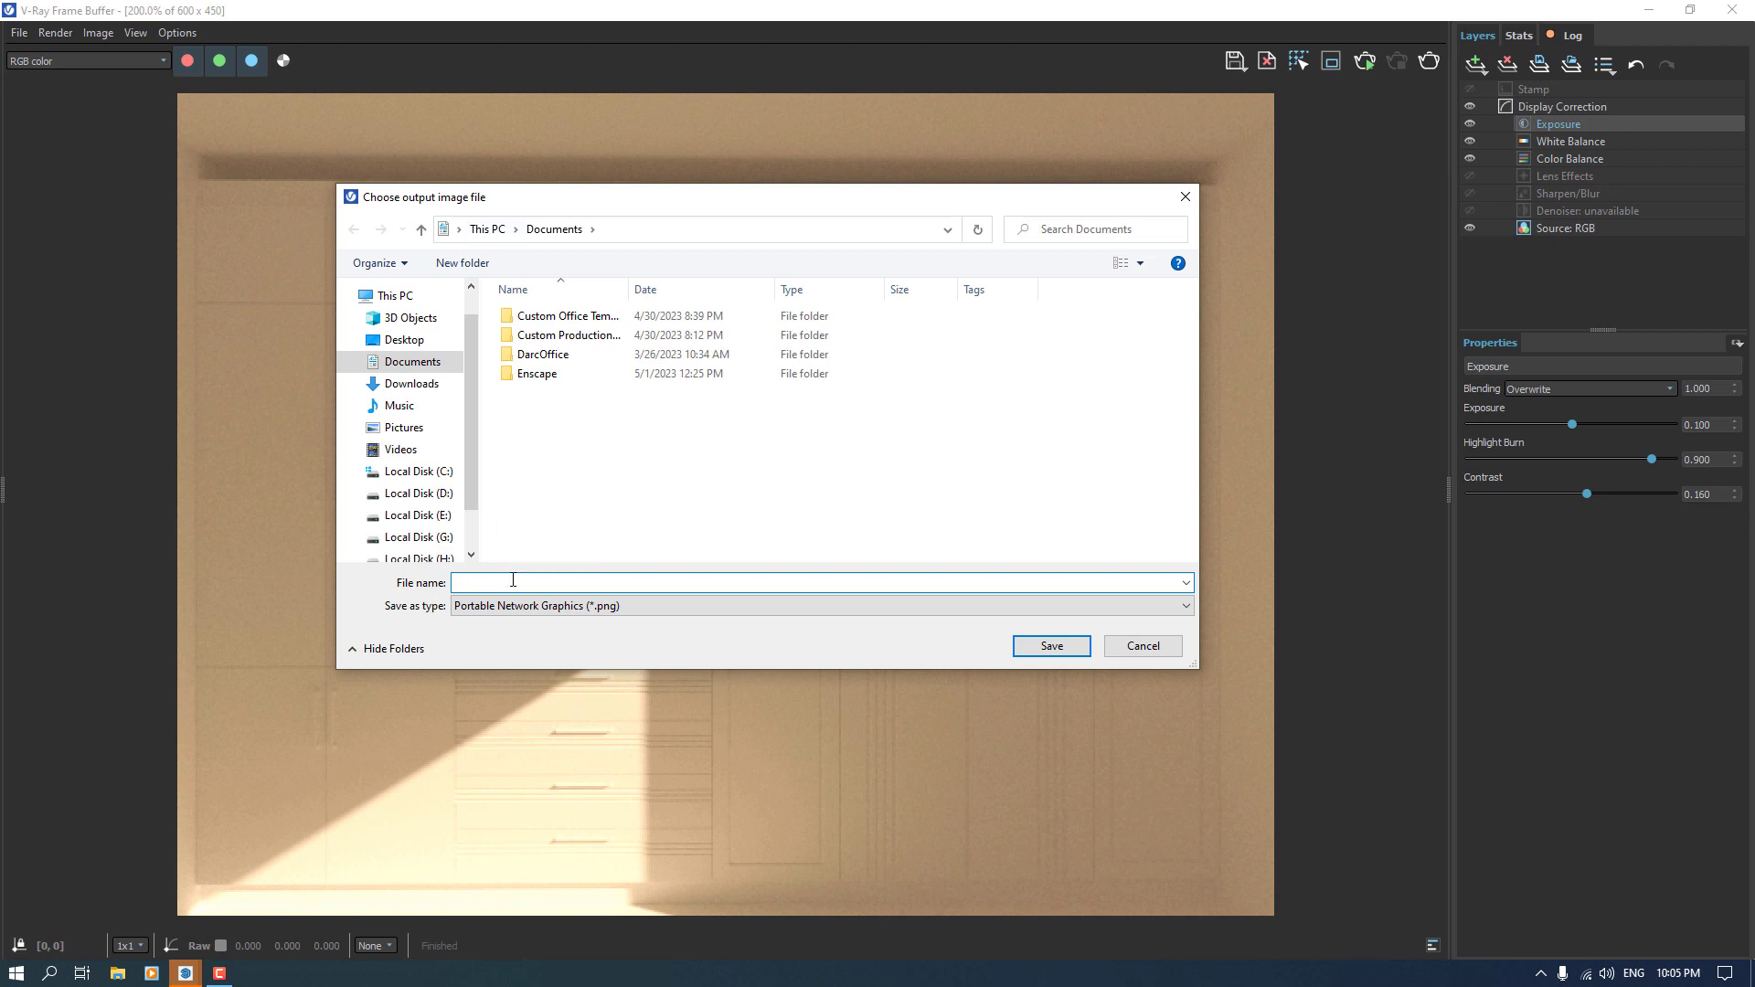
{"action": "type", "text": "V-Ray Test1"}
{"action": "left_click", "coordinate": [1049, 646]}
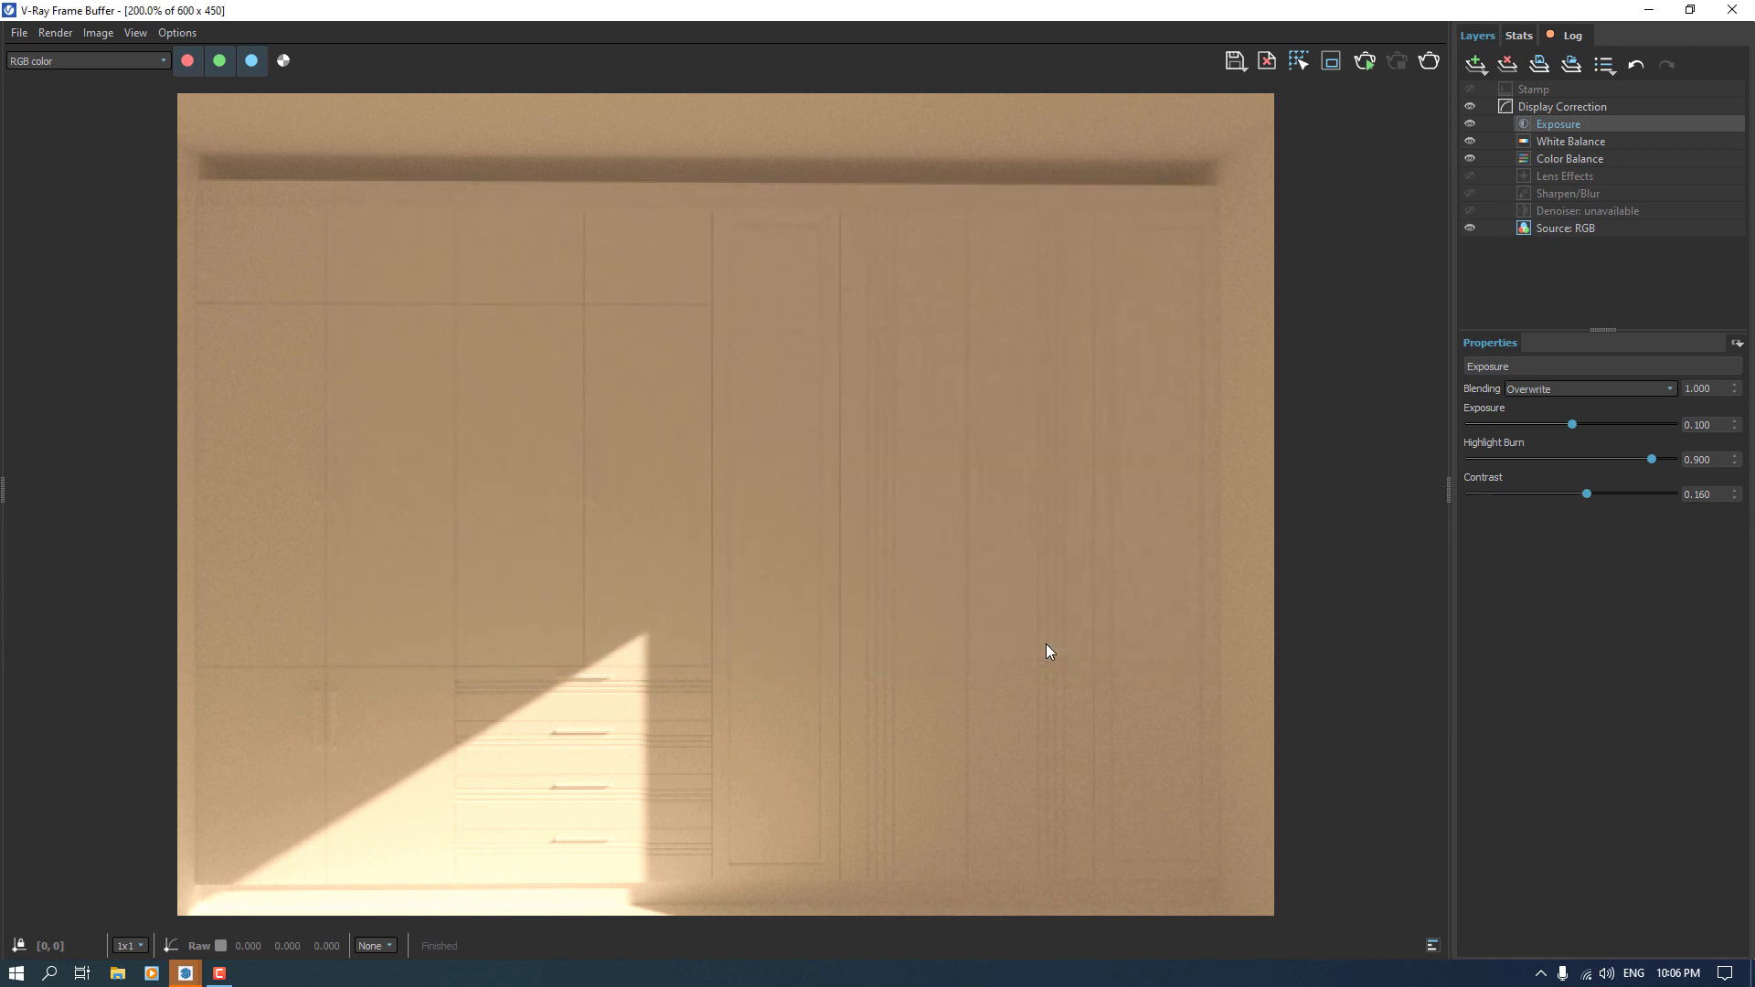